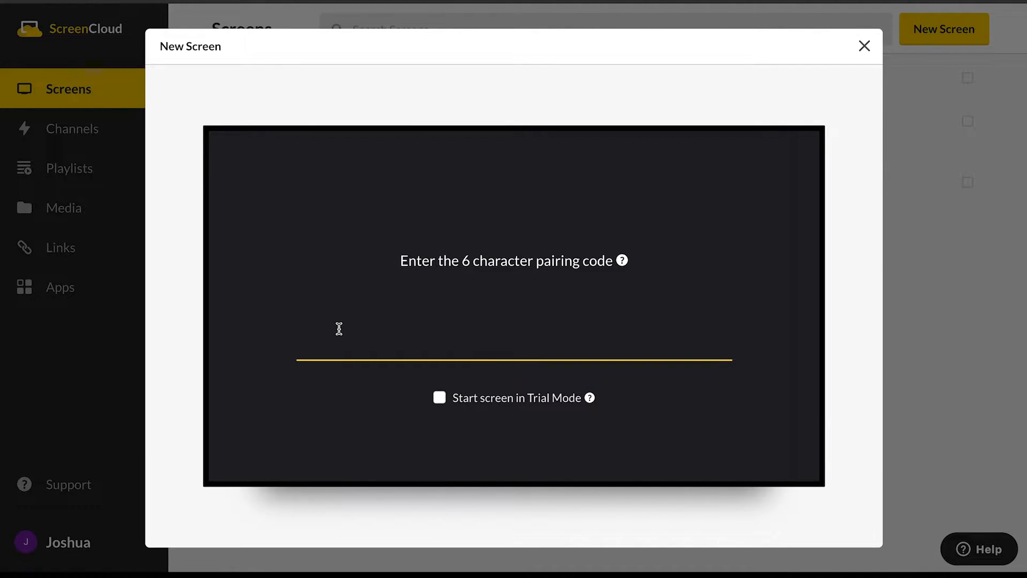
- Pair the new screen by entering its pairing code, and name it Ground Floor Reception
text(7zjheg)
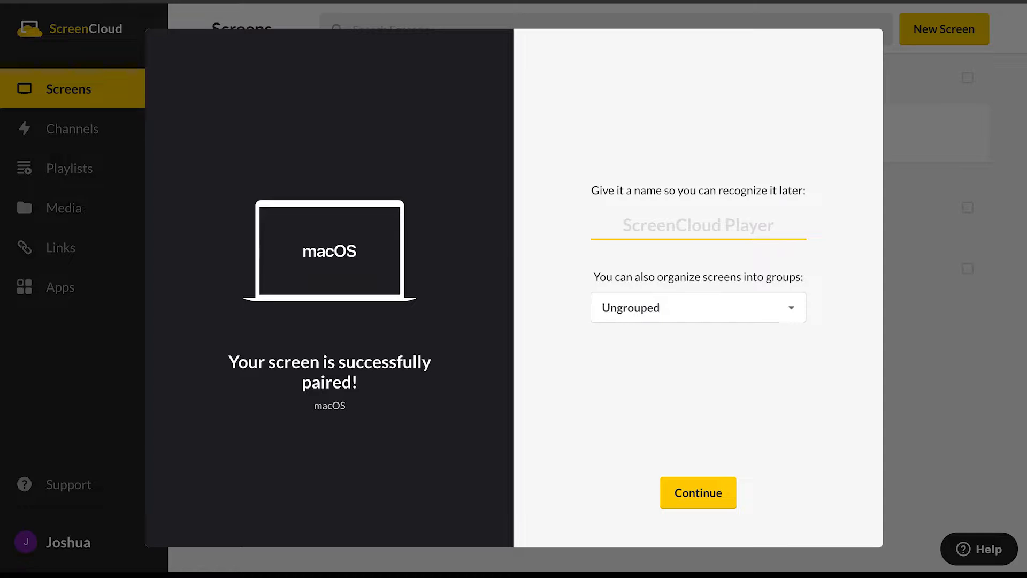
click(706, 222)
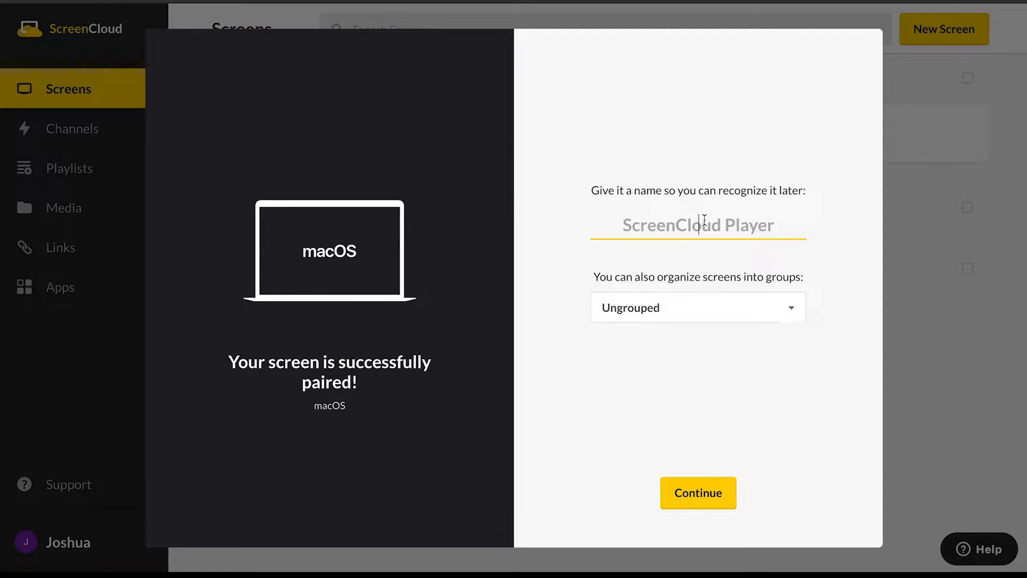
text(Ground F)
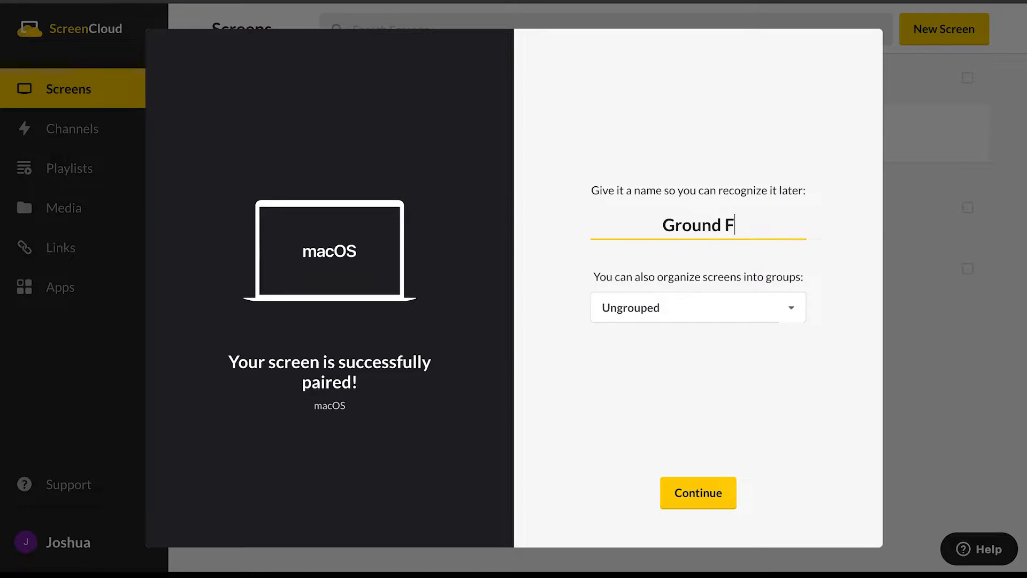
text(loor Rec)
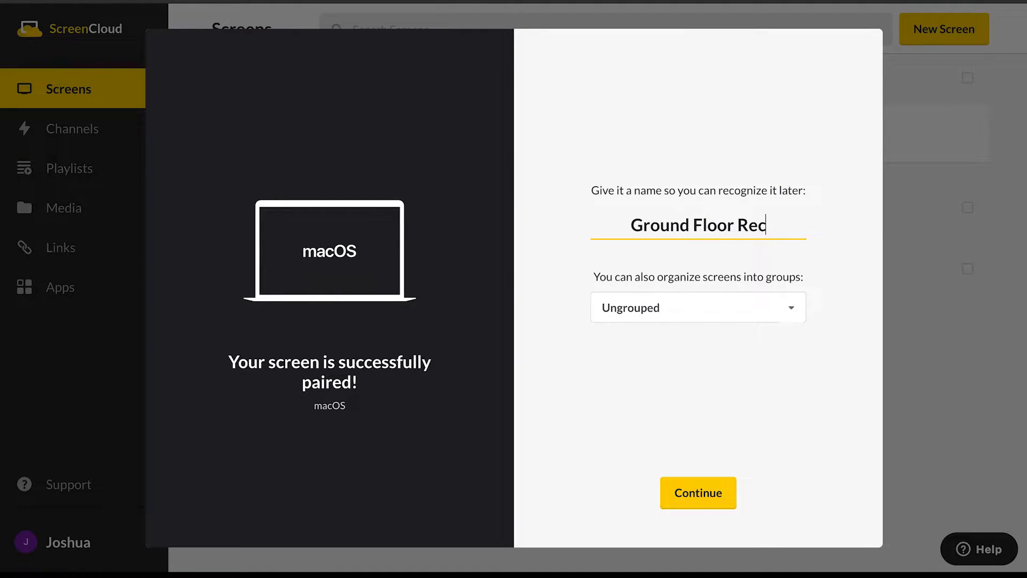
text(eption)
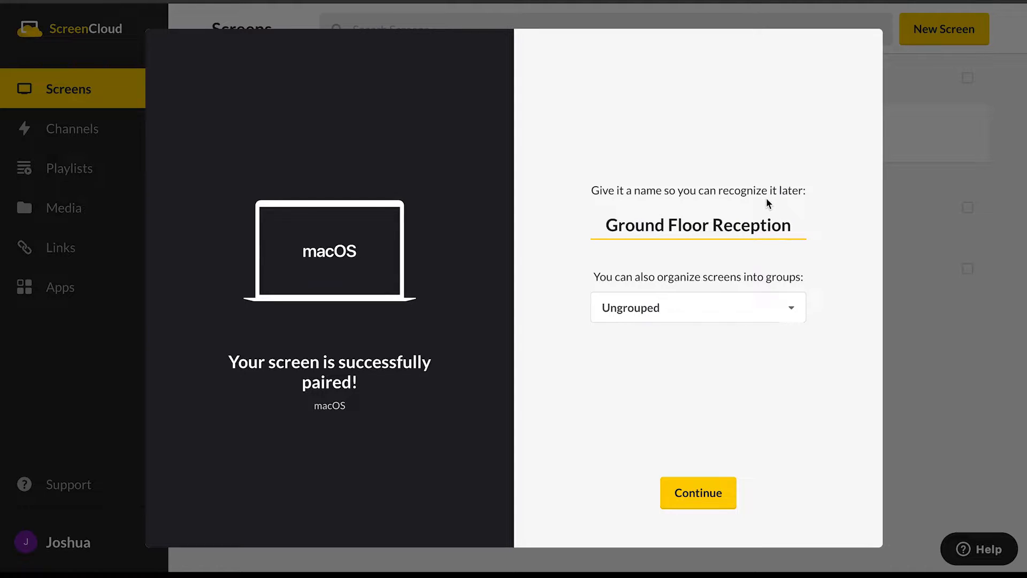
- Create a screen group called LA Office for the Ground Floor Reception screen and finish its setup
click(790, 310)
click(671, 345)
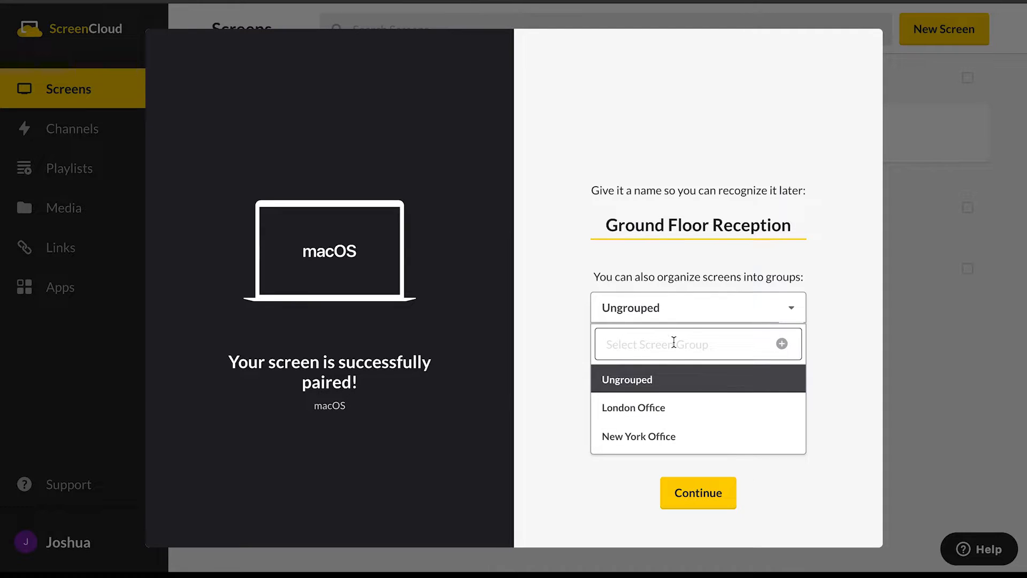
text(LA)
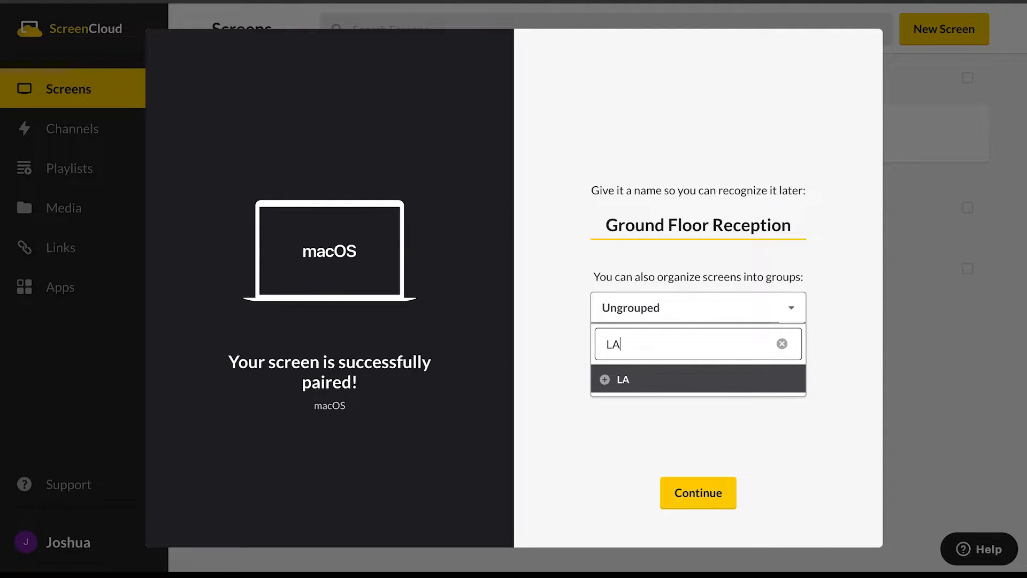
text( Office)
click(606, 381)
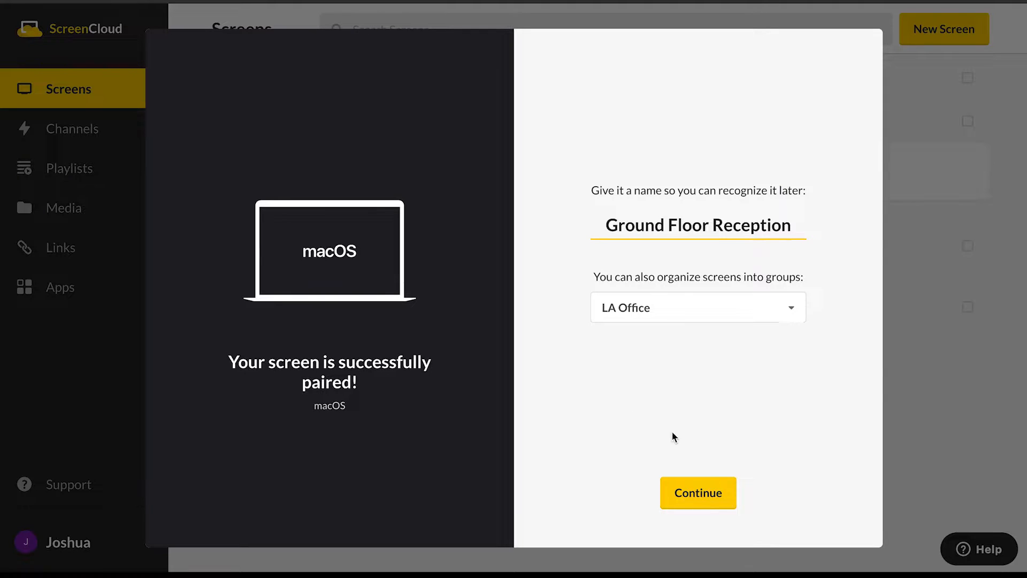
click(716, 493)
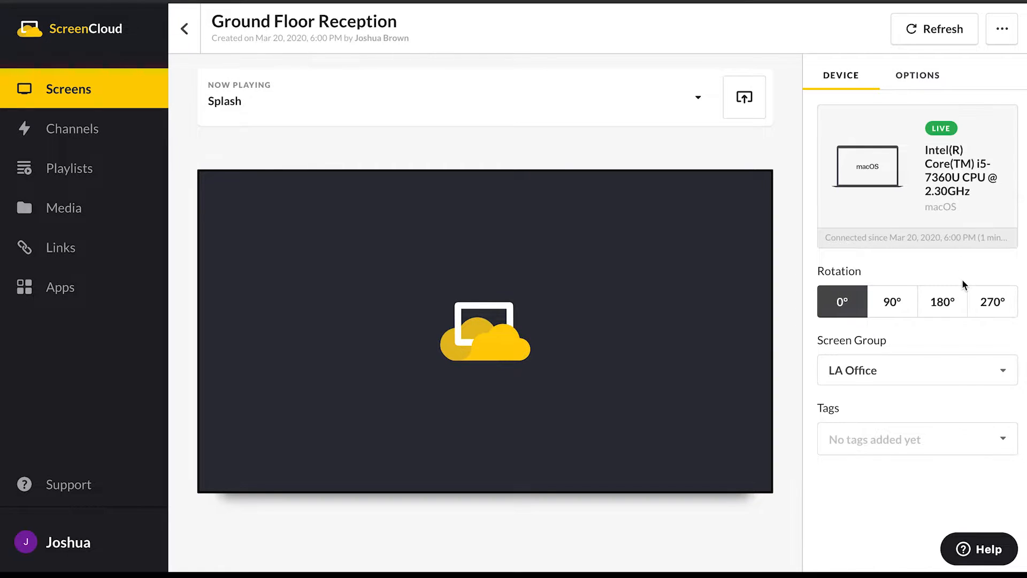
- Add the tag "reception" to the Ground Floor Reception screen
click(895, 442)
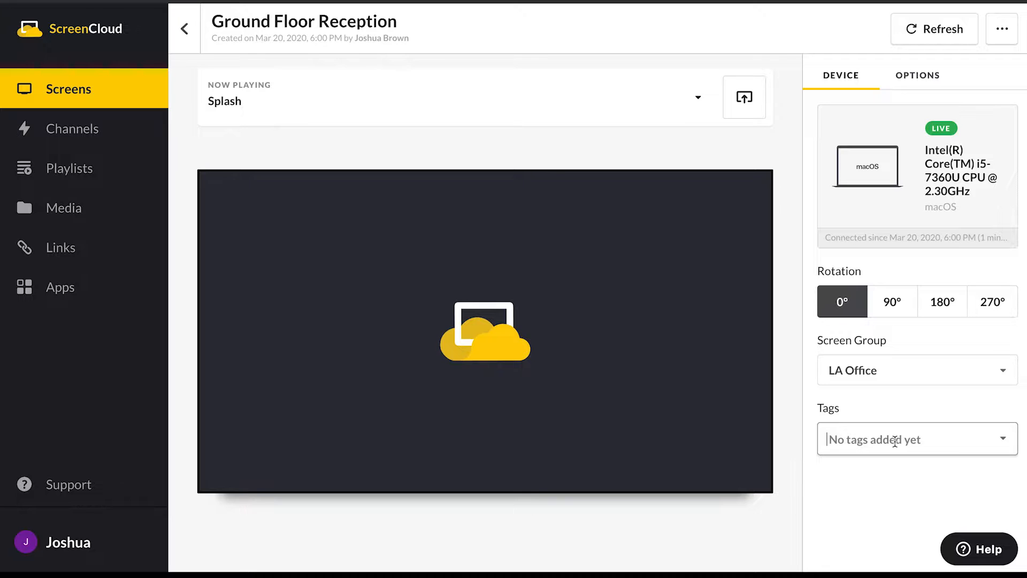
text(rec)
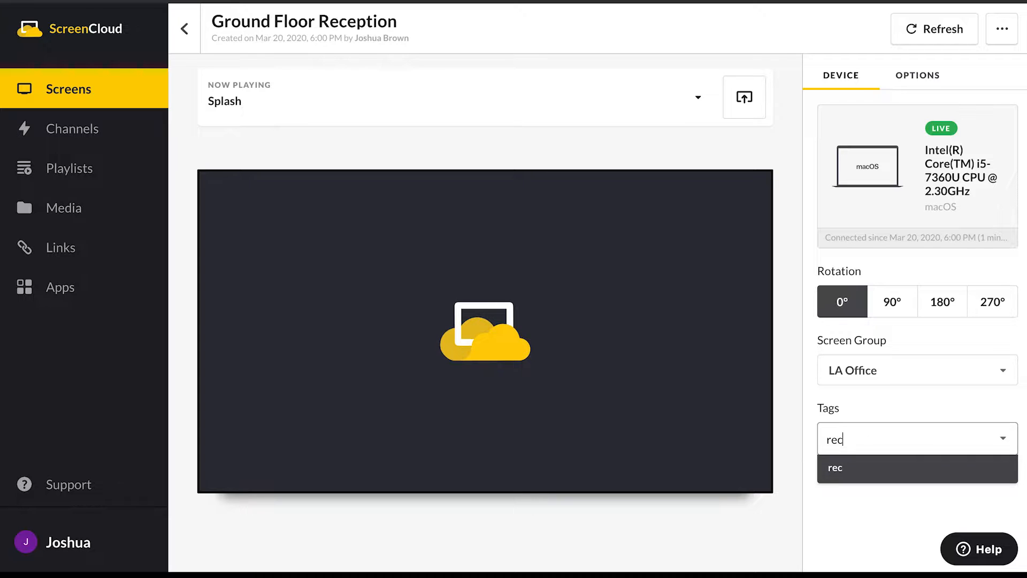
text(eption)
key(Return)
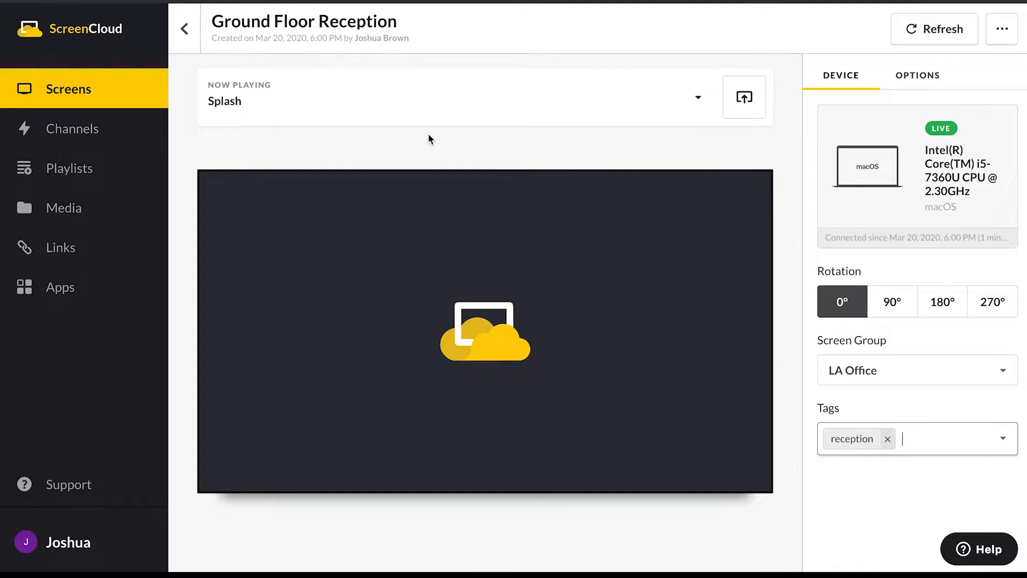
- Create a Tokyo Office screen group and move the Marketing screen from the New York Office group into it
click(184, 29)
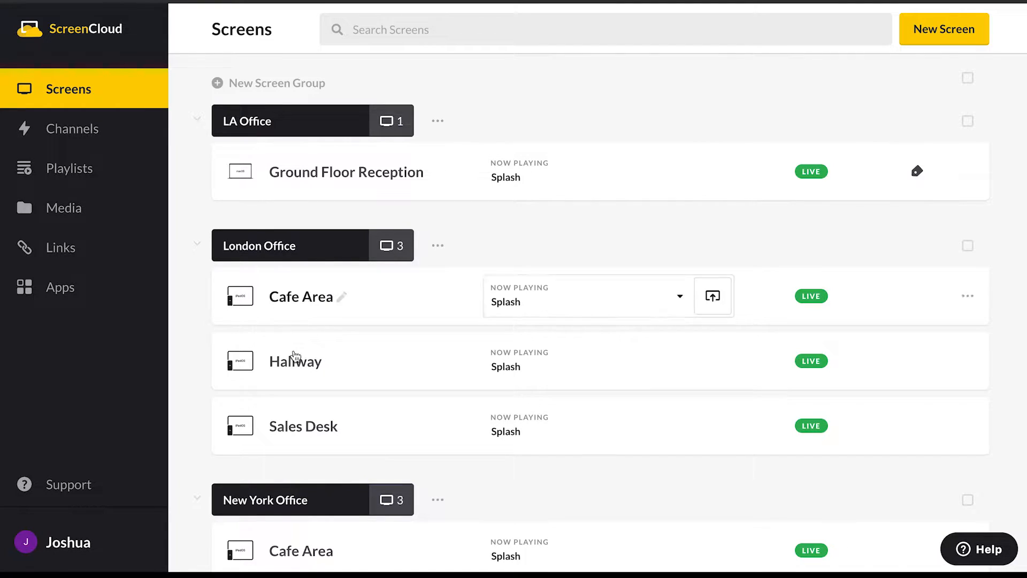
click(254, 85)
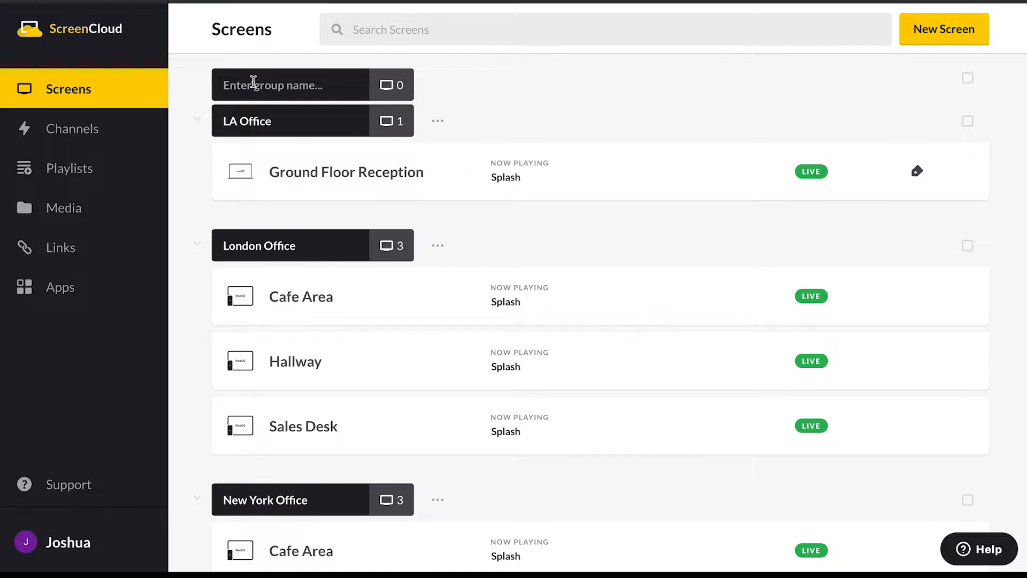
text(Tok)
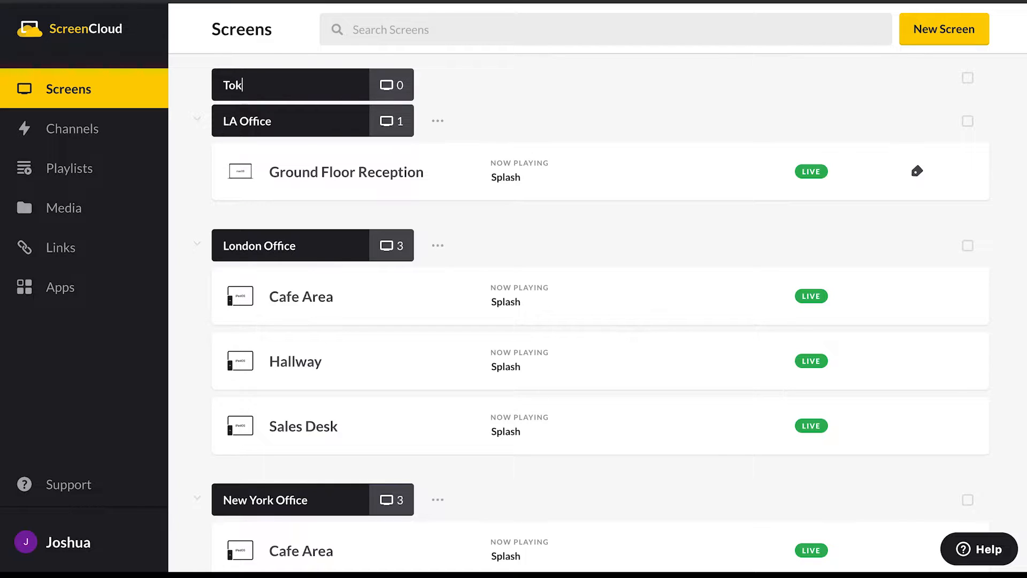
text(yo Office)
key(Return)
scroll(547, 85, down, 5)
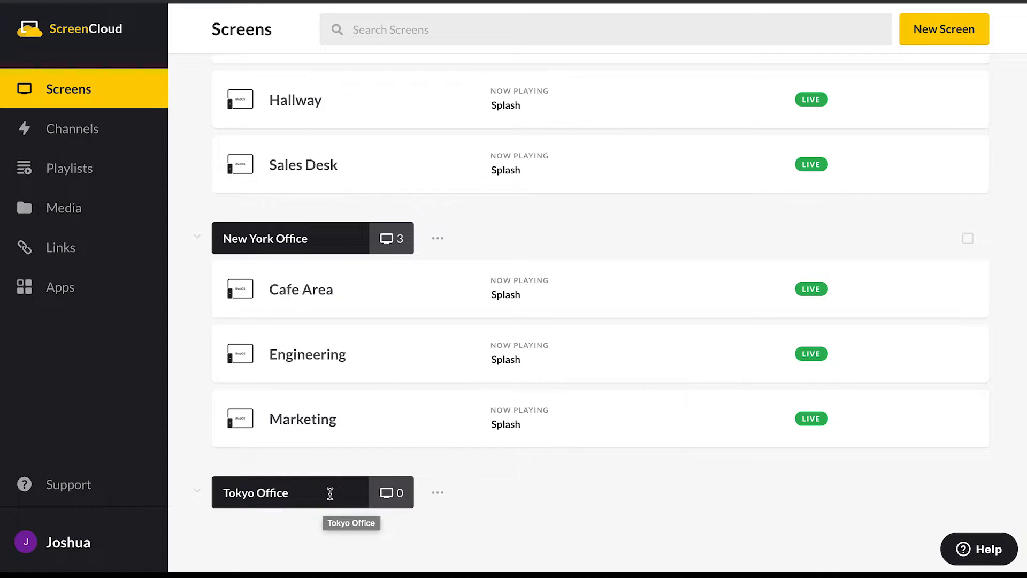
drag(397, 420, 399, 486)
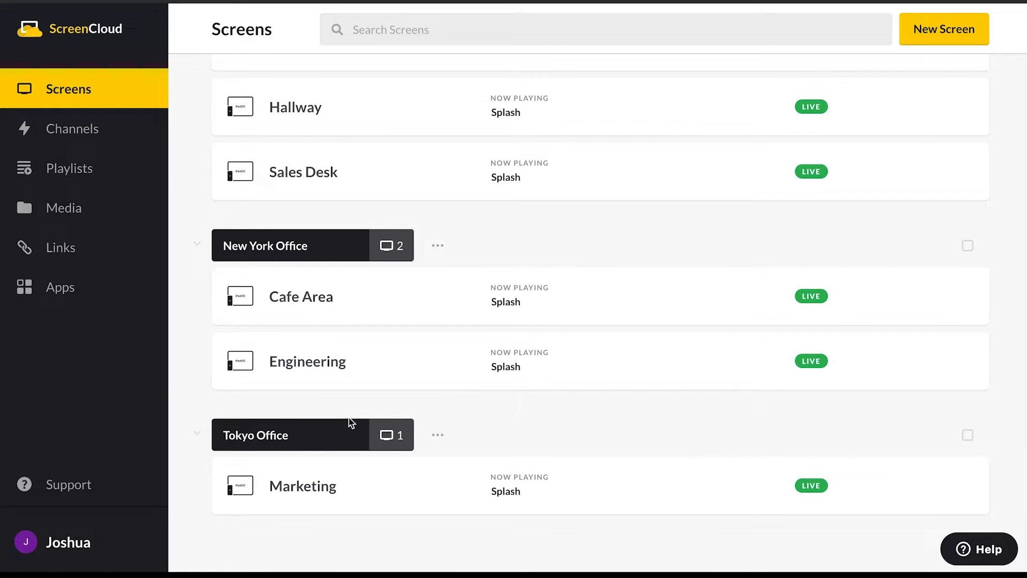
- Select all screens in the London Office and LA Office groups and refresh them
scroll(371, 387, up, 3)
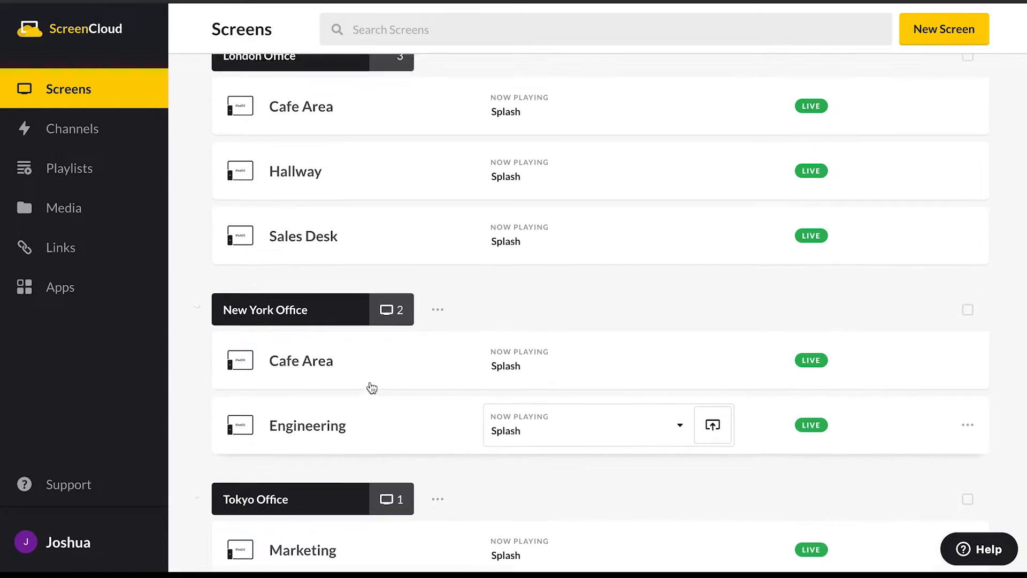
scroll(401, 353, up, 2)
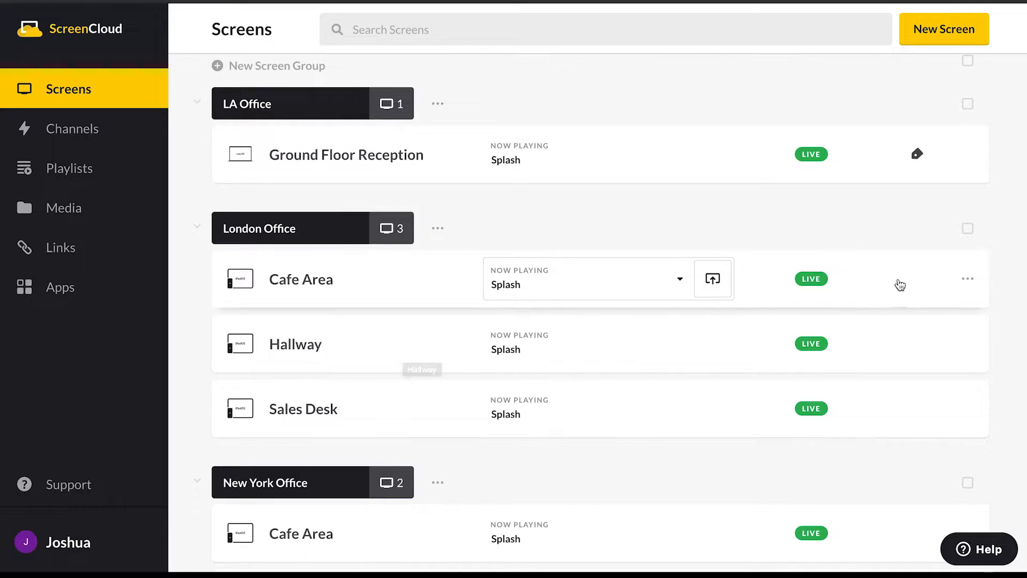
click(968, 229)
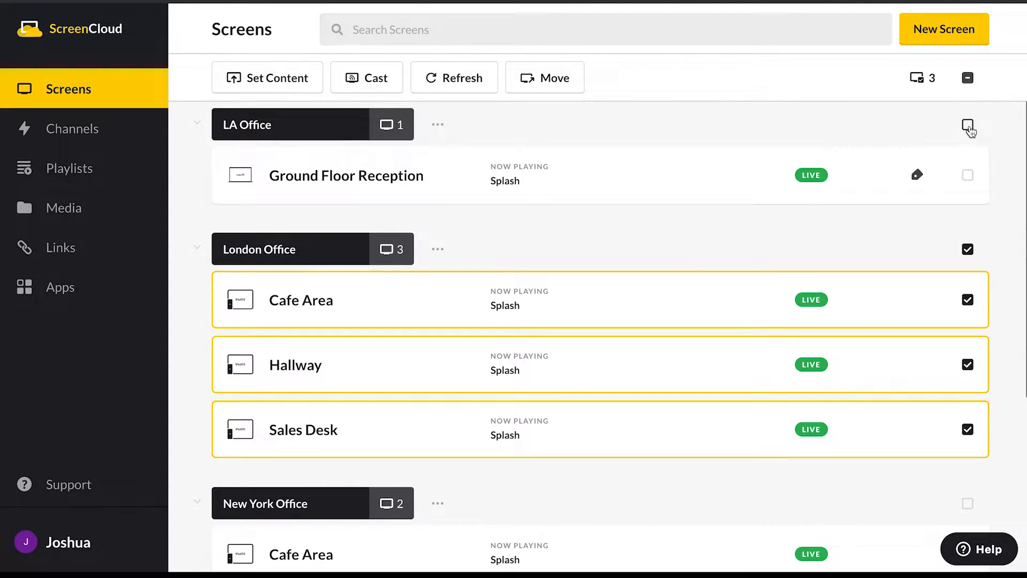
click(969, 127)
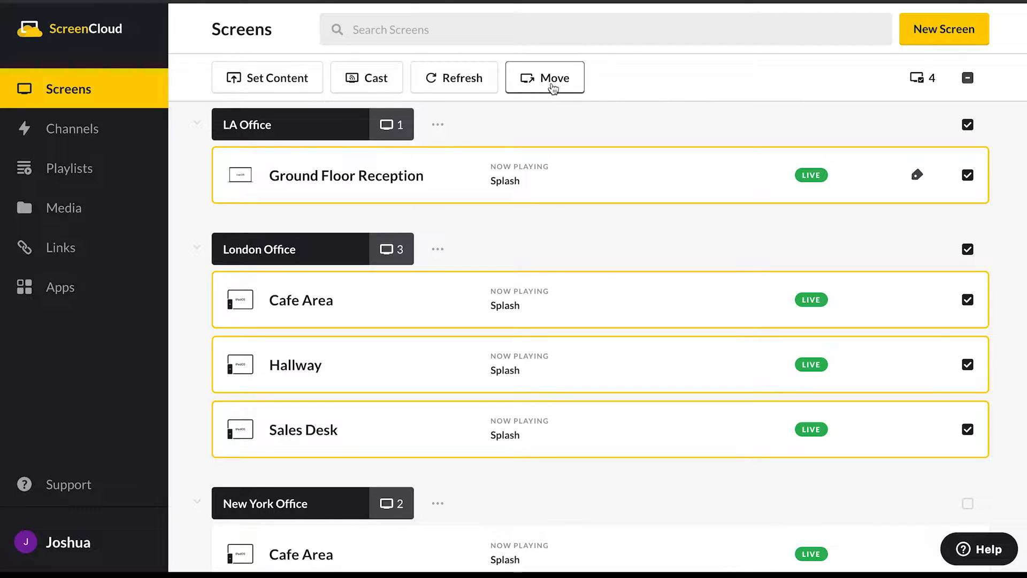
click(448, 80)
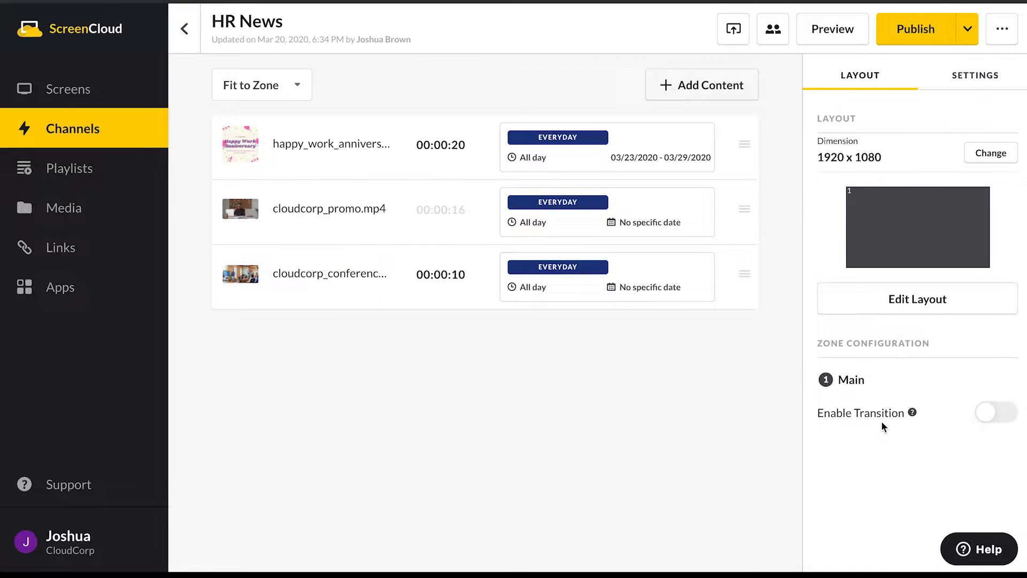
- Enable a Slide transition with direction Left for the Main zone of the HR News channel
click(999, 413)
scroll(942, 378, down, 1)
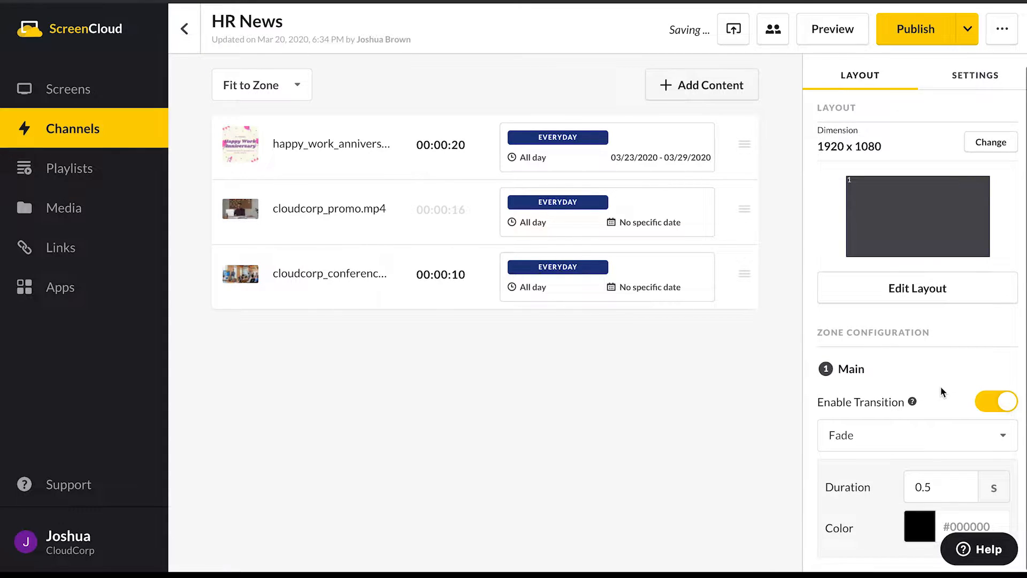
click(917, 445)
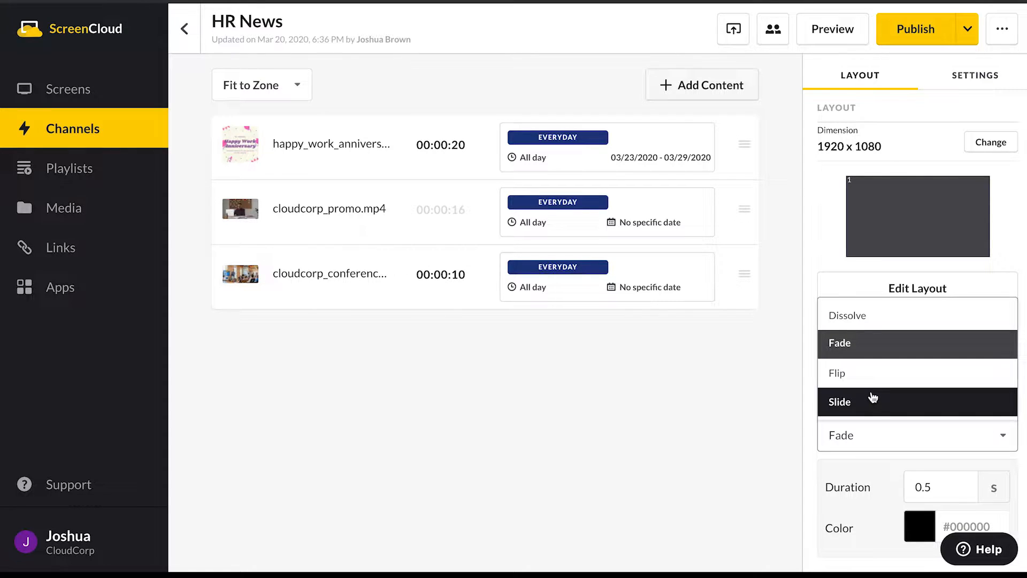
click(873, 400)
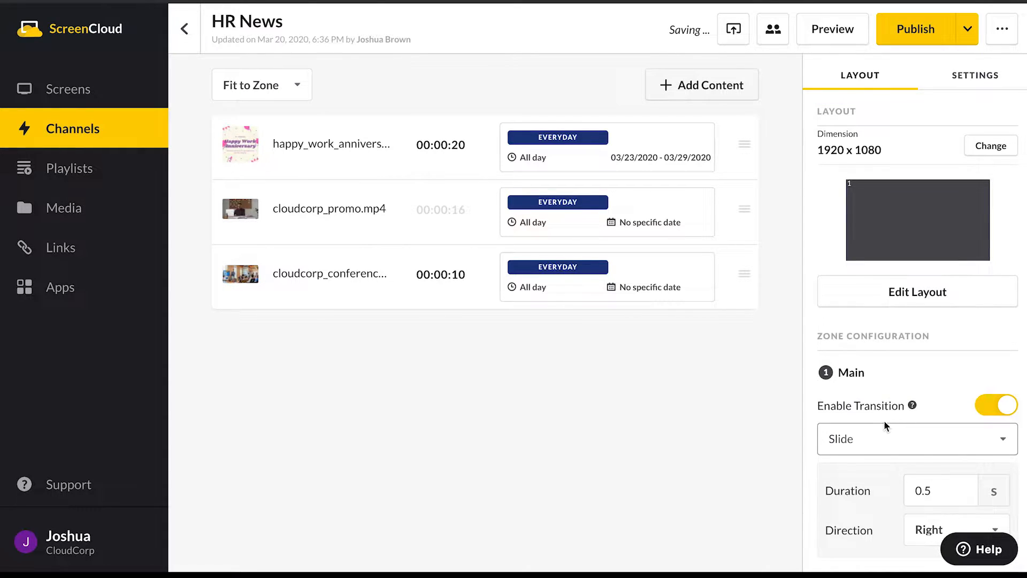
click(926, 490)
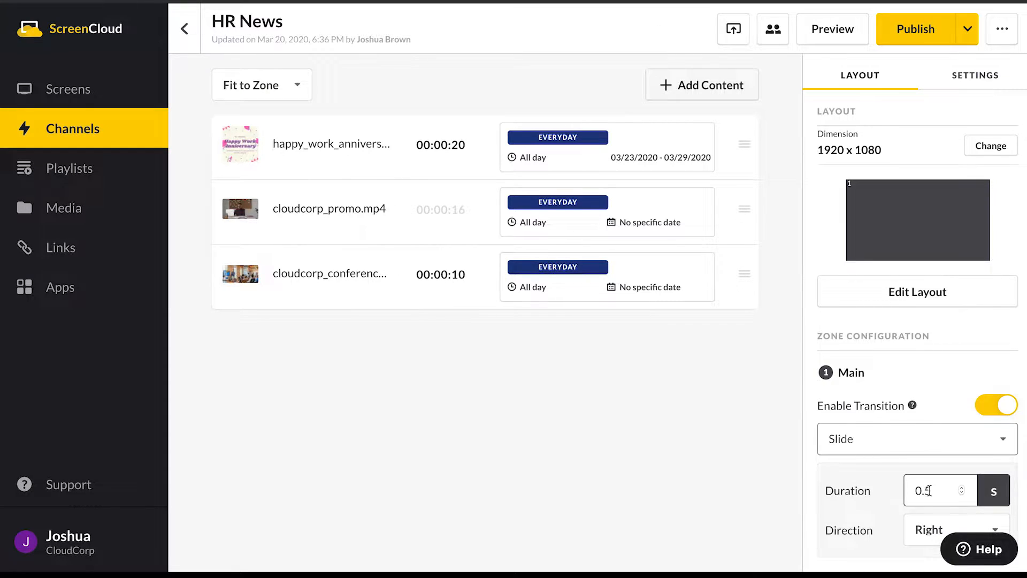
click(930, 535)
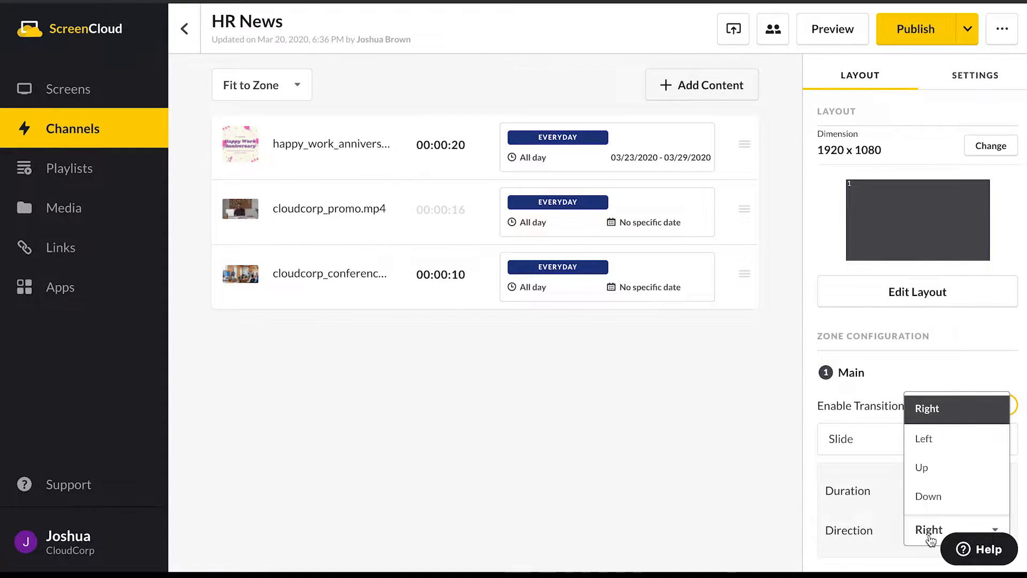
click(939, 444)
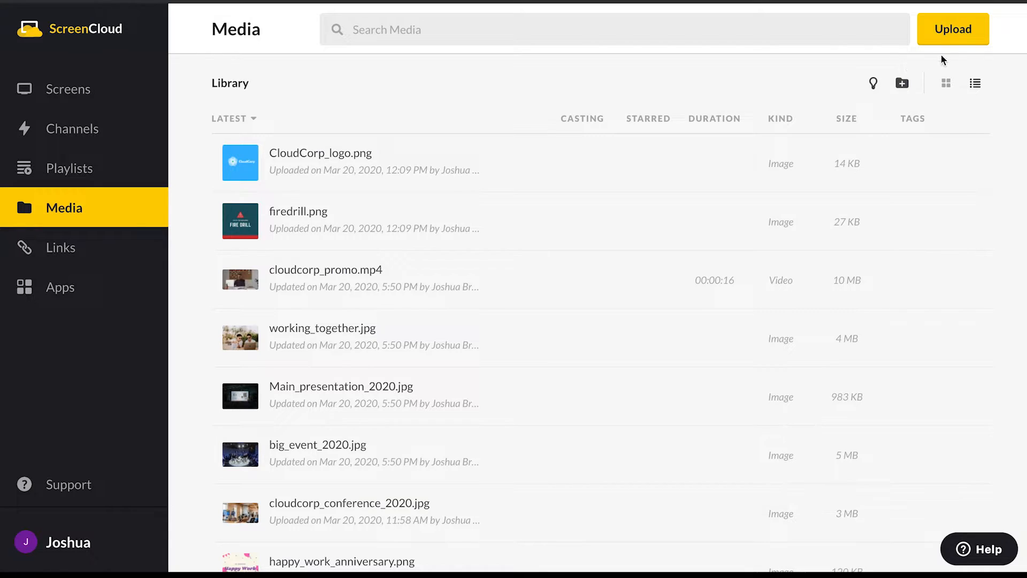
- Choose team_day_out.jpg from the computer's Downloads folder for upload to the media library
click(961, 38)
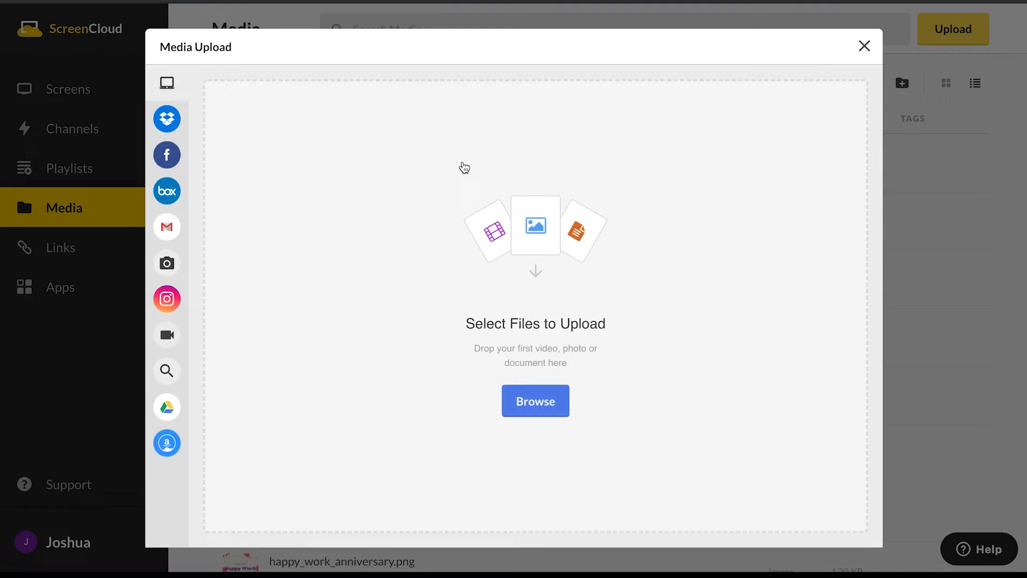
mouse_move(192, 111)
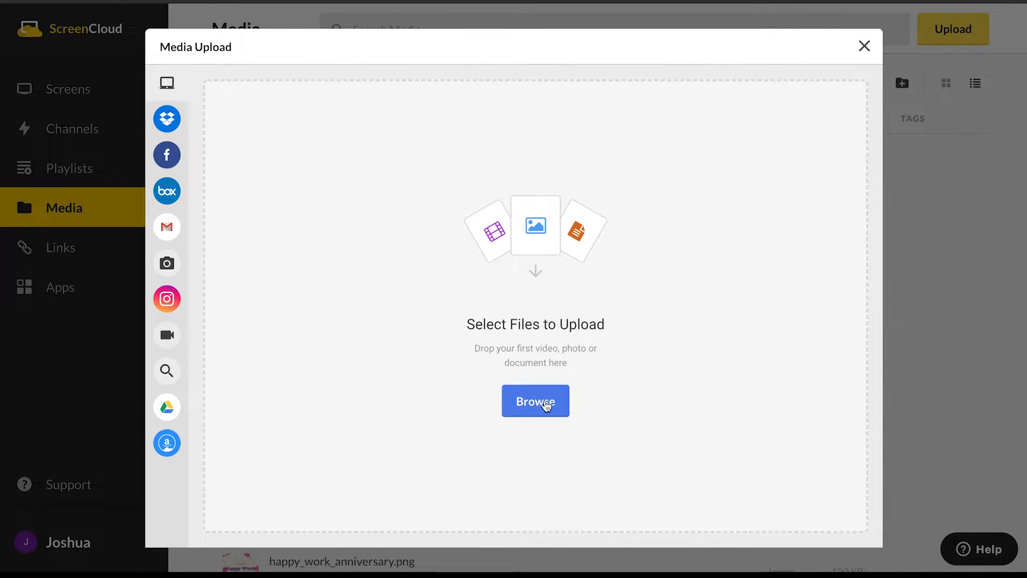
click(546, 406)
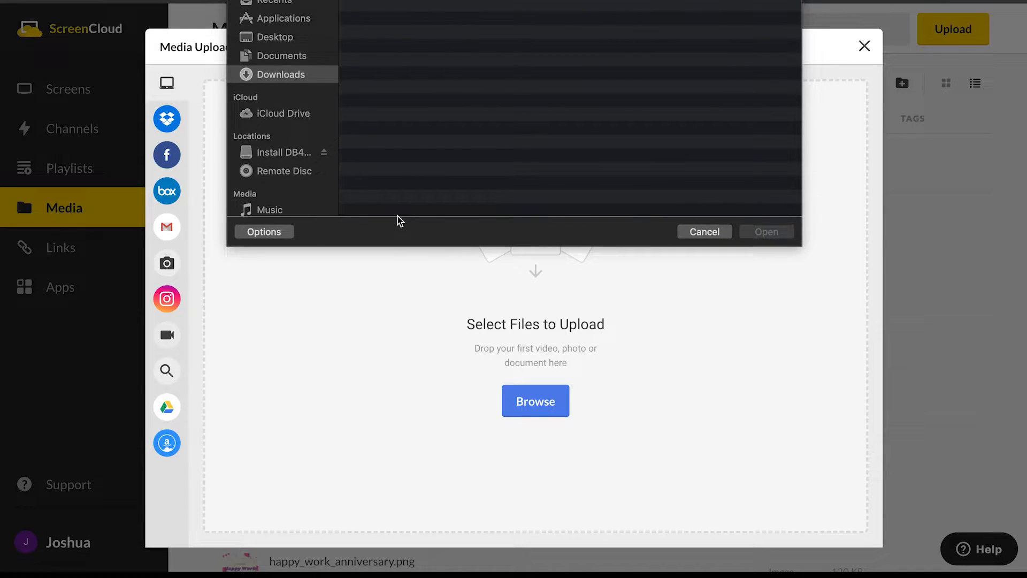
click(428, 0)
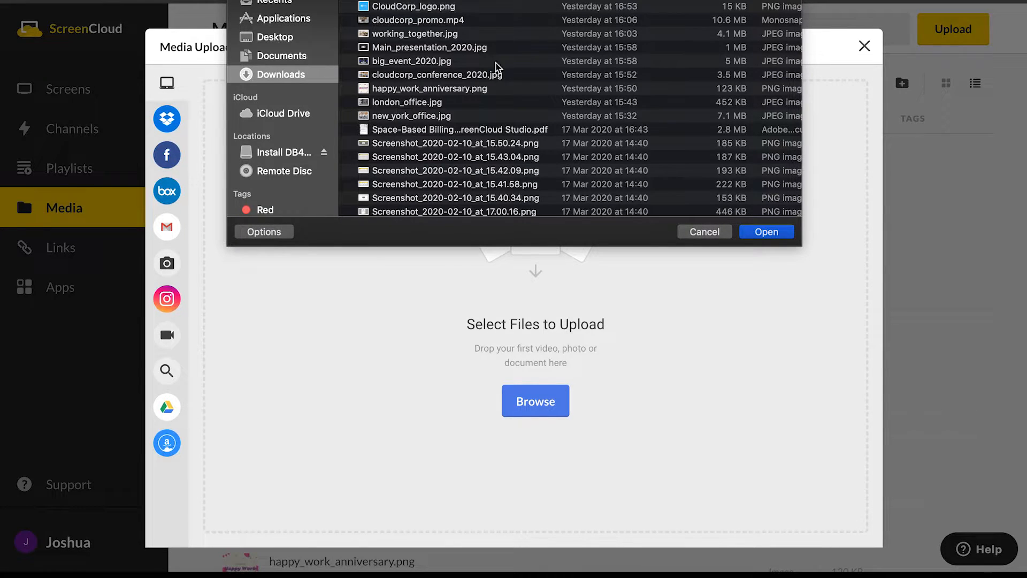
click(776, 236)
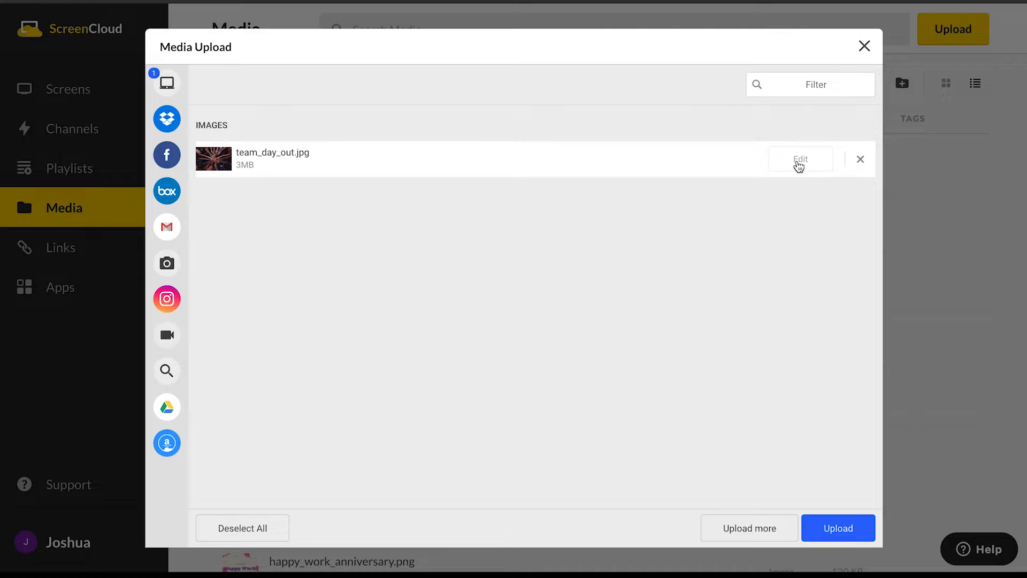
- Crop team_day_out.jpg slightly inward from its upper-left and lower-right corners and apply the crop
click(800, 162)
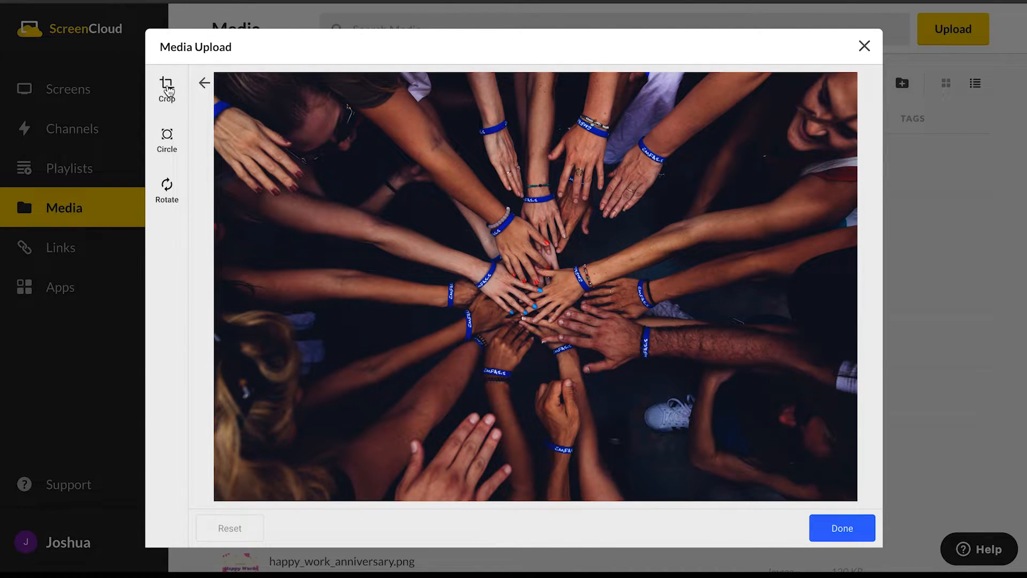
click(168, 90)
drag(215, 73, 236, 81)
drag(857, 501, 848, 472)
click(841, 527)
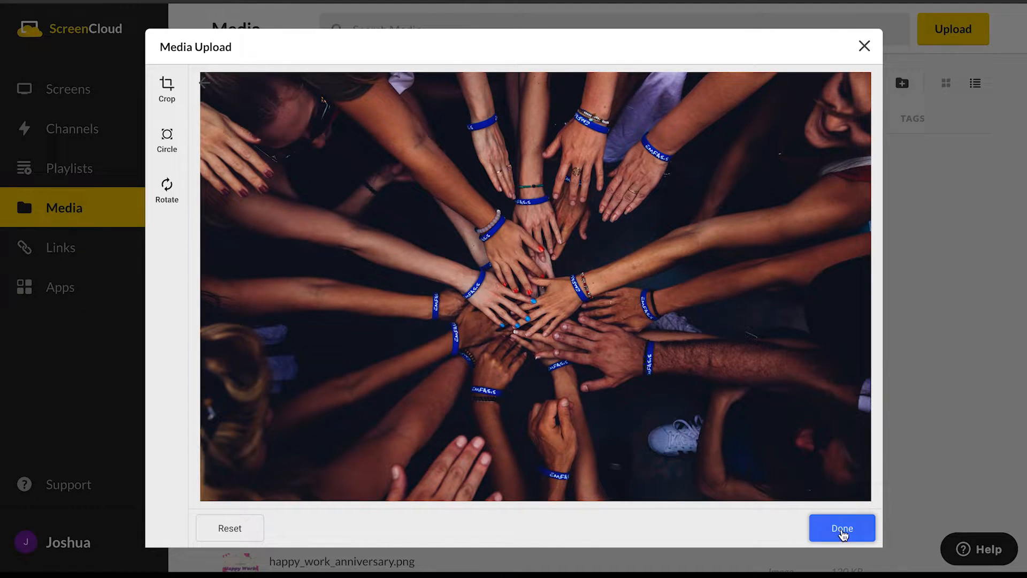
- Finish editing team_day_out.jpg and upload the cropped image to the media library
click(842, 528)
click(840, 528)
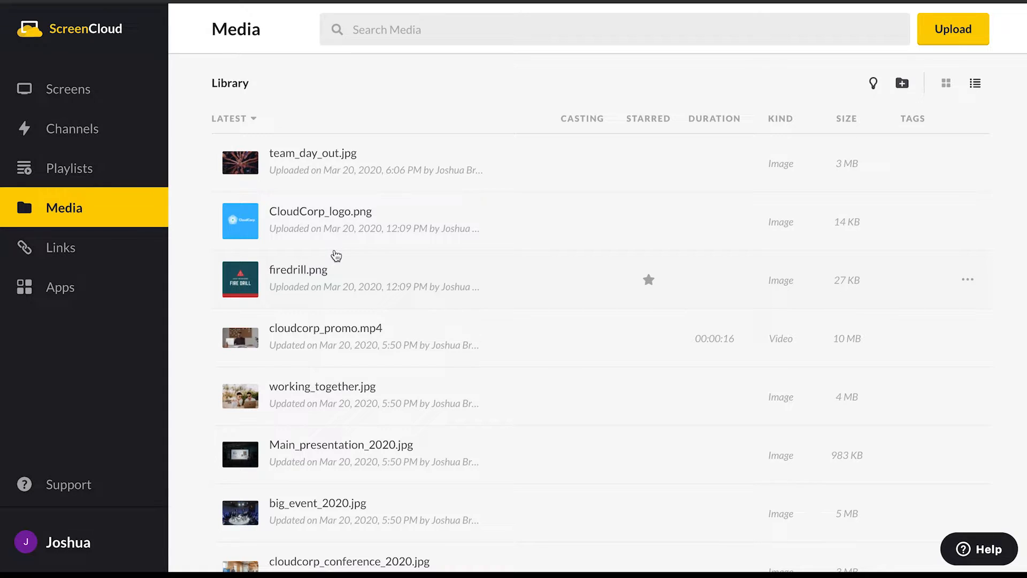
- Open happy_work_anniversary.png in the media library and enable its schedule
scroll(336, 255, down, 3)
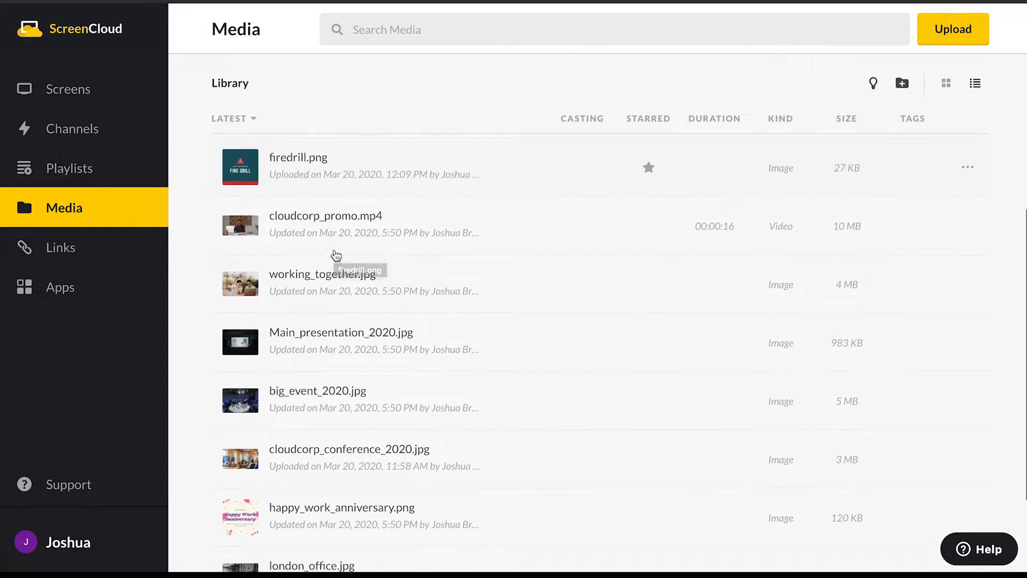
scroll(336, 256, down, 2)
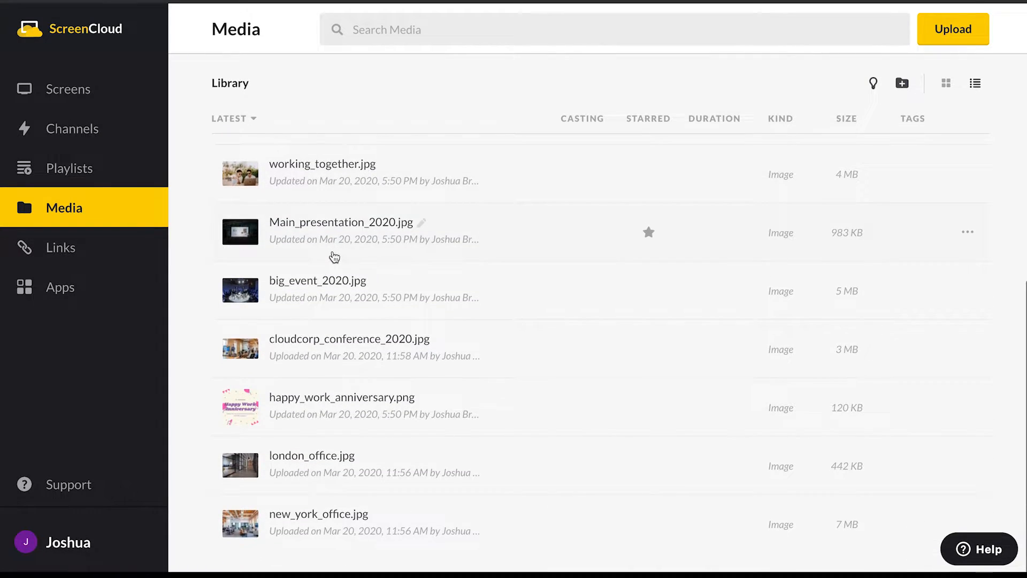
click(242, 395)
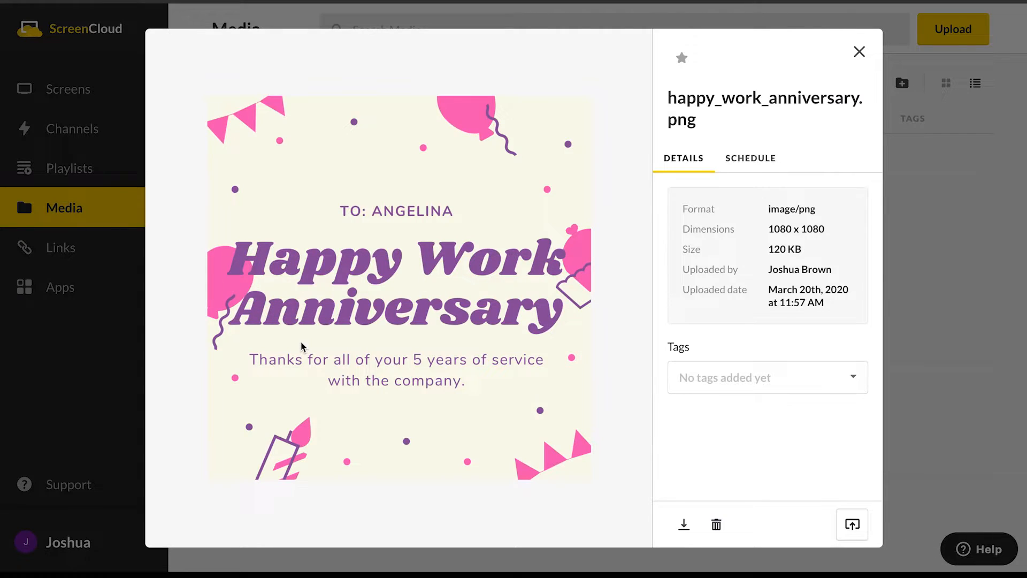
click(751, 159)
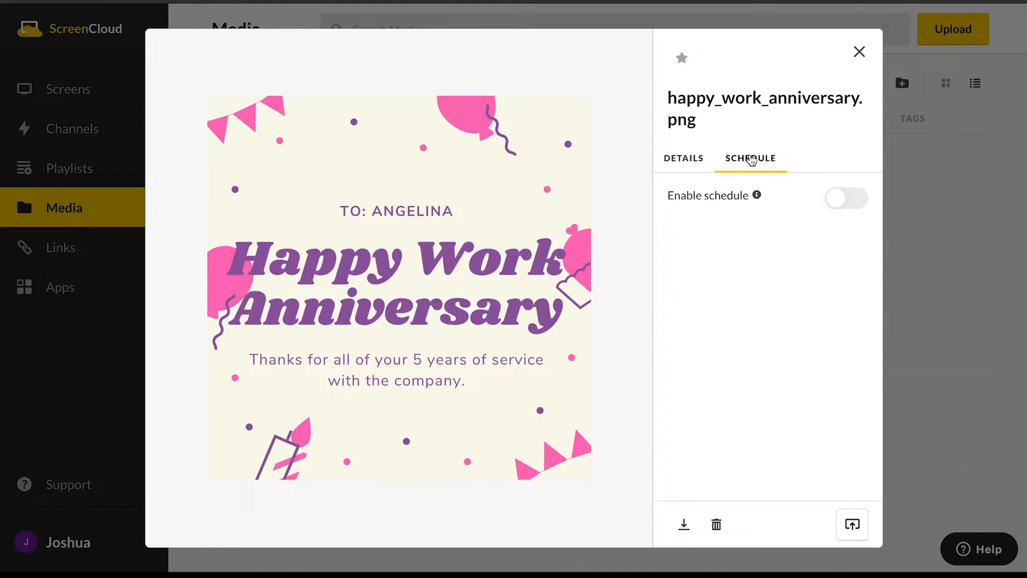
click(846, 200)
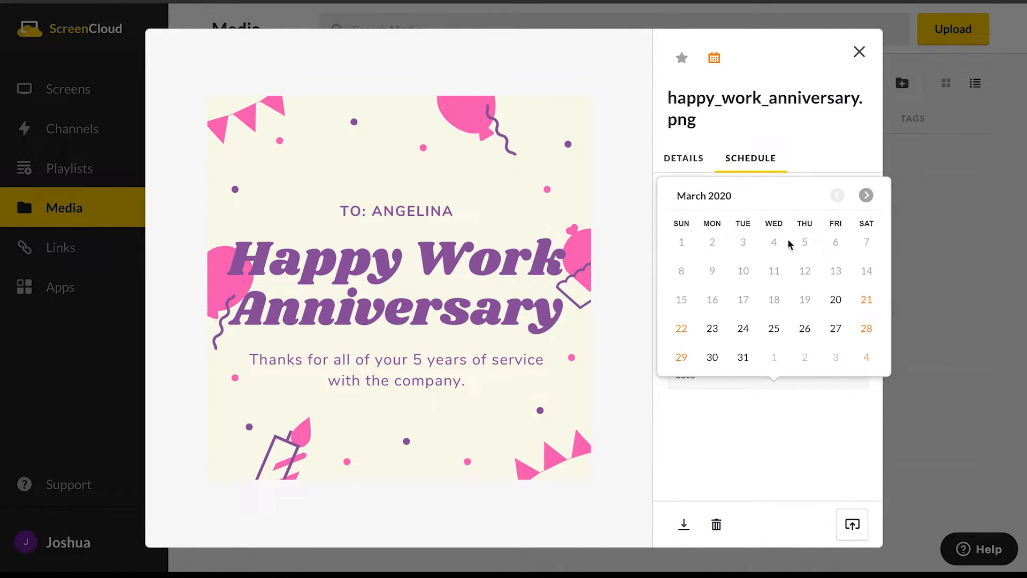
- Set the expiration of happy_work_anniversary.png to Mar 29, 2020 at 12:00 and close its details
click(712, 328)
click(736, 328)
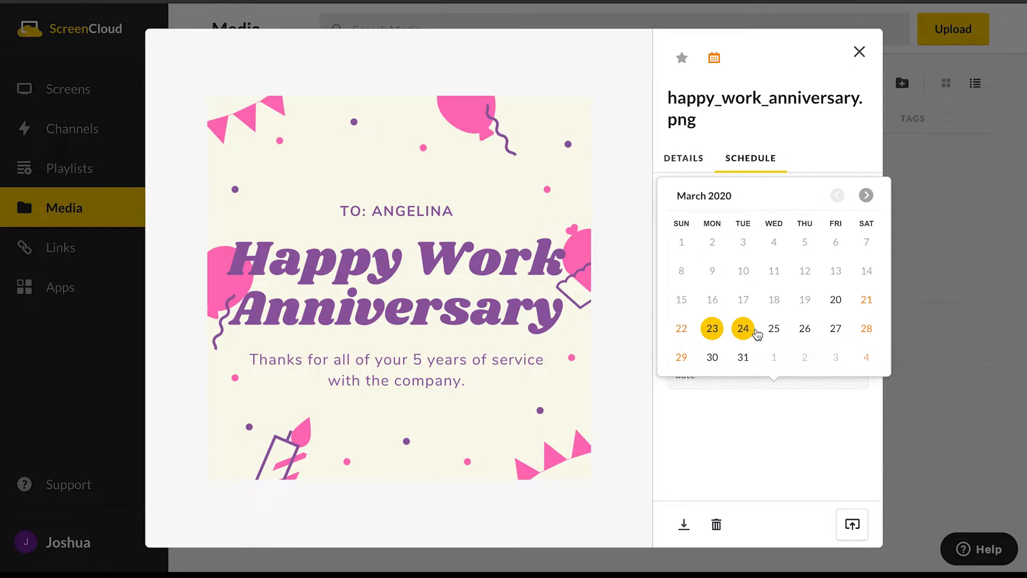
click(691, 363)
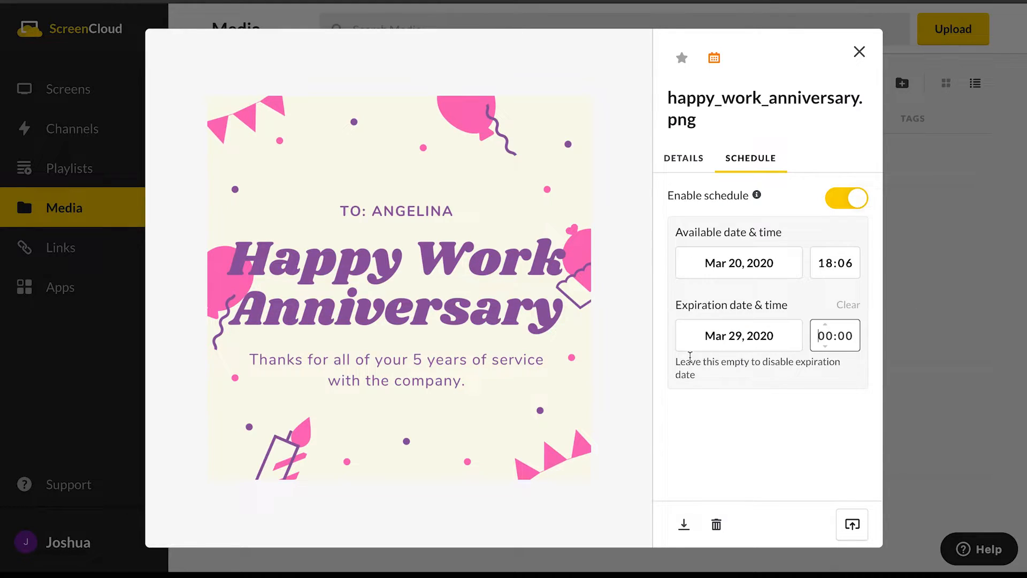
text(12:00)
click(795, 401)
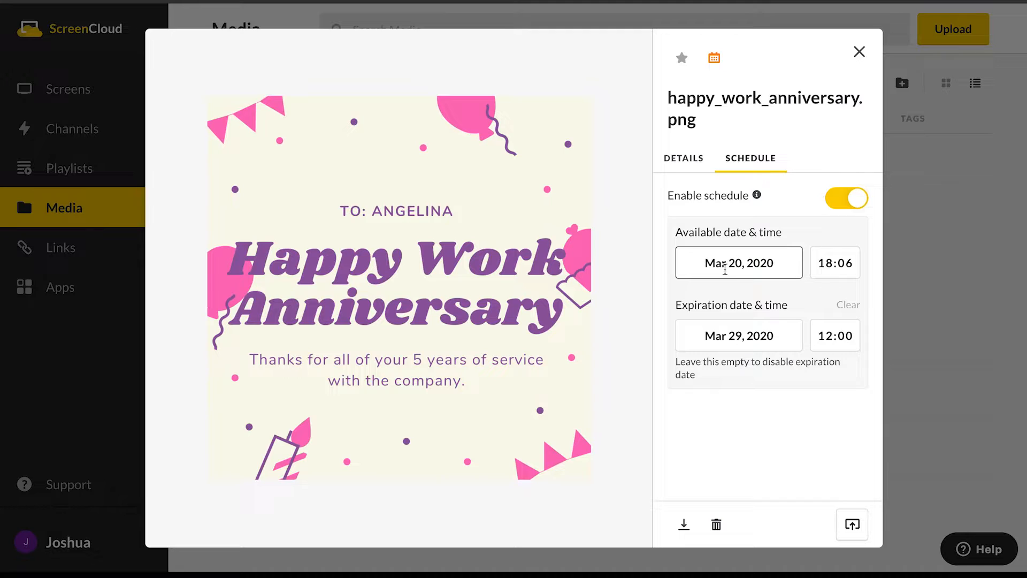
click(859, 52)
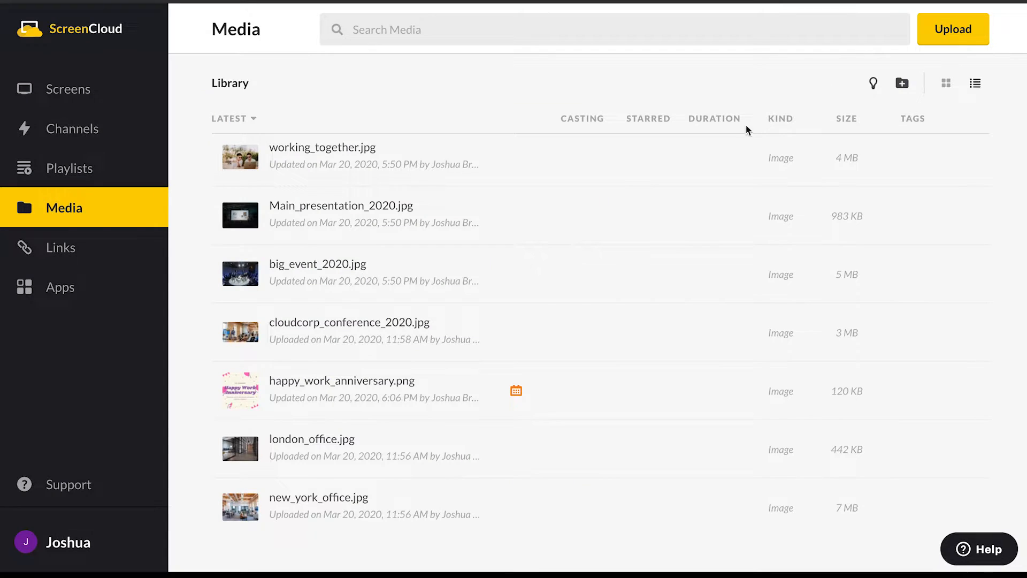
- Create a media folder named Office and move team_day_out.jpg, CloudCorp_logo.png and firedrill.png into it
mouse_move(517, 396)
click(906, 84)
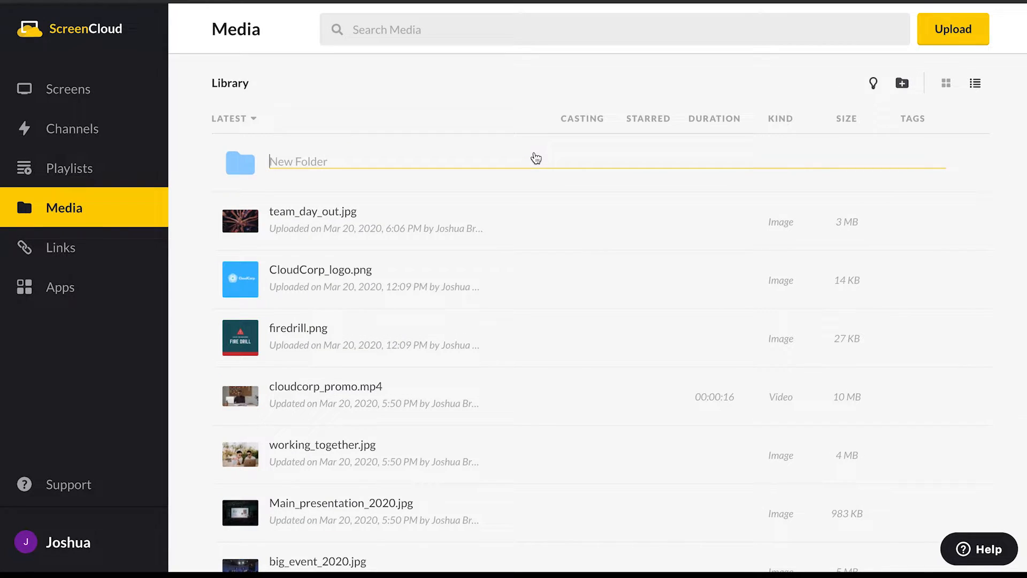
text(Office)
drag(239, 229, 241, 167)
drag(245, 231, 242, 165)
drag(240, 228, 241, 164)
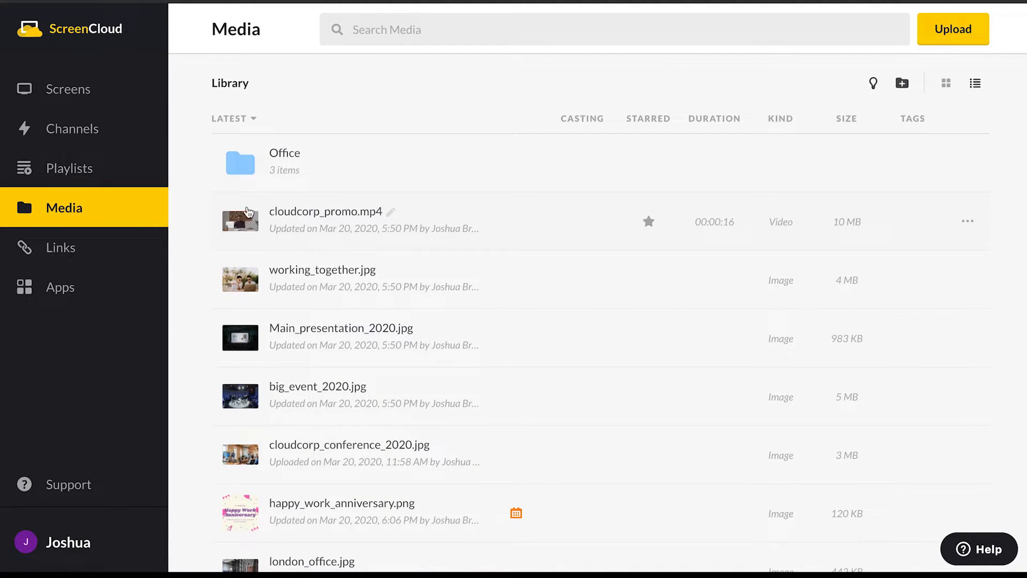
- Create a Firedrill subfolder inside the Office folder and move firedrill.png into it
click(241, 168)
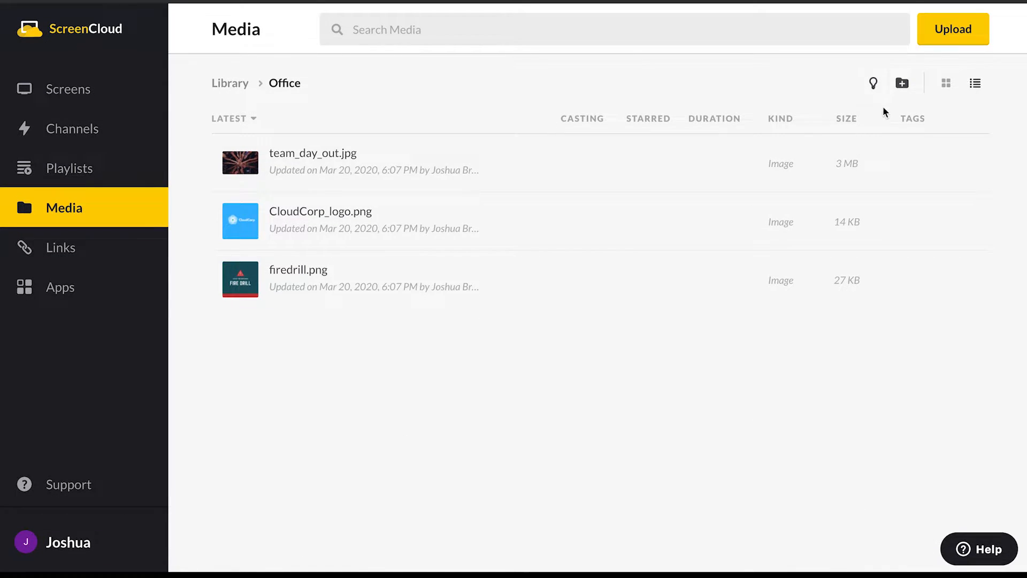
click(905, 84)
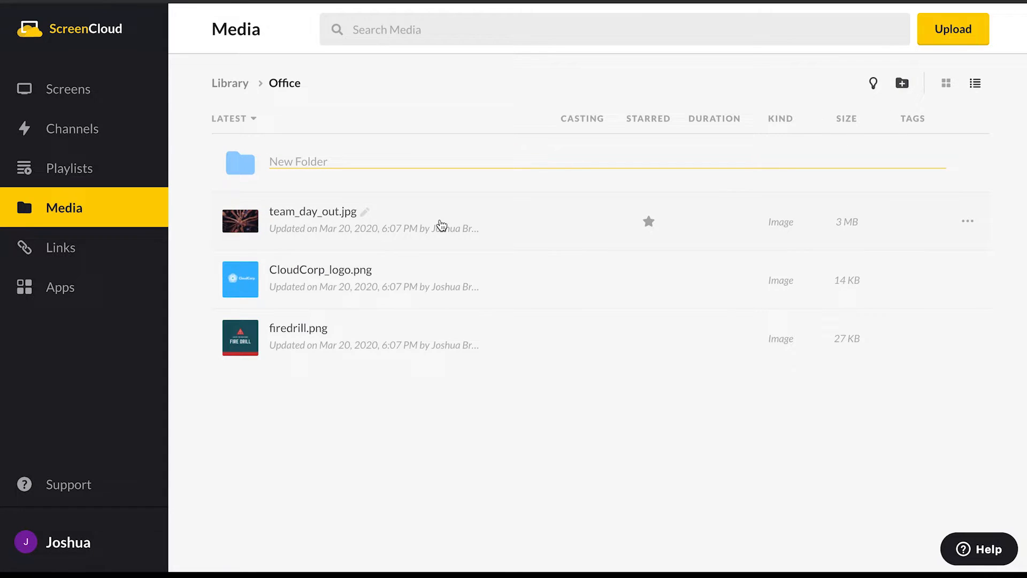
text(Firedrill)
key(Return)
drag(241, 339, 248, 180)
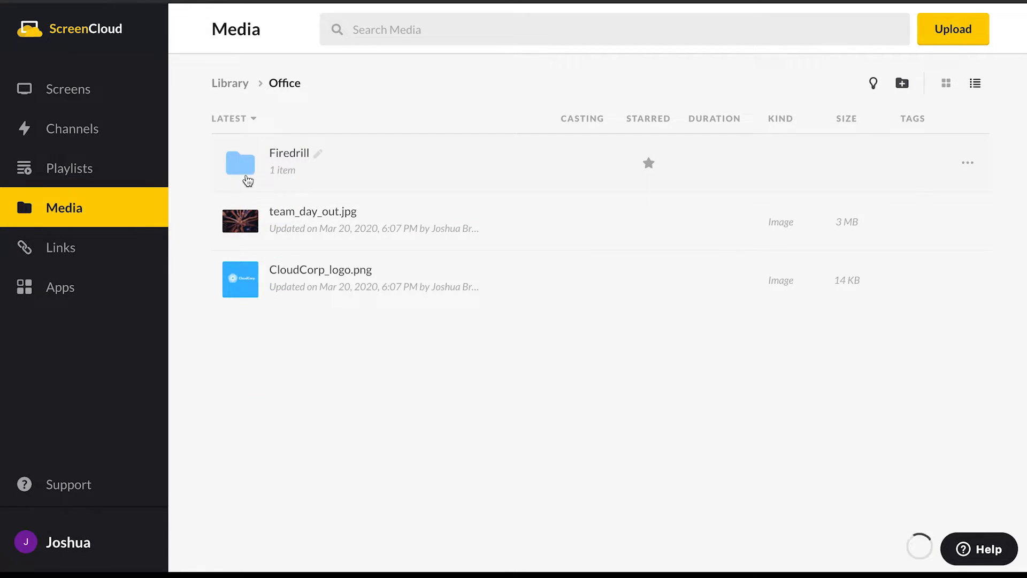
- Check the contents of the Firedrill subfolder and return through Office to the main library
click(248, 180)
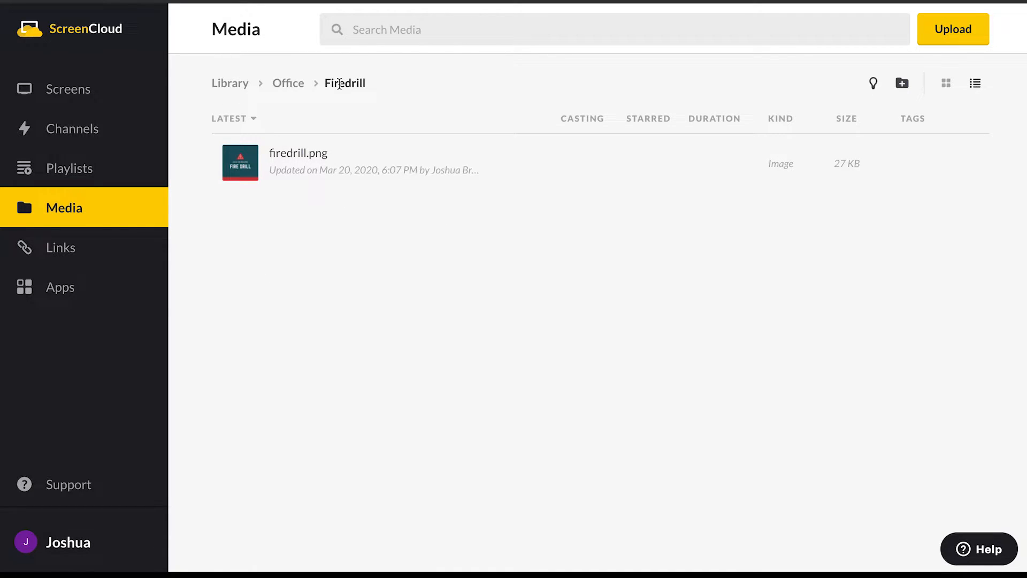
click(291, 85)
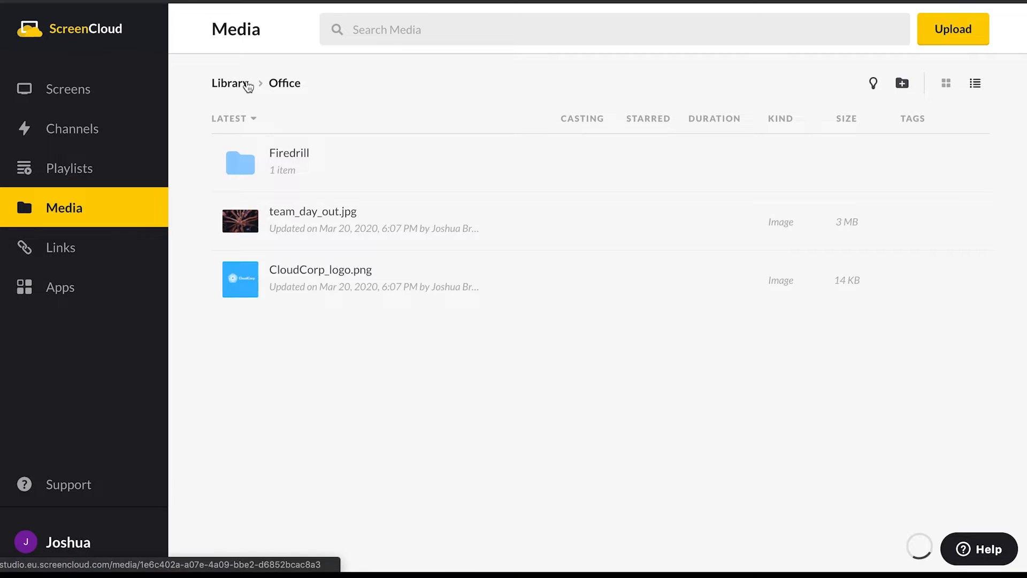
click(239, 85)
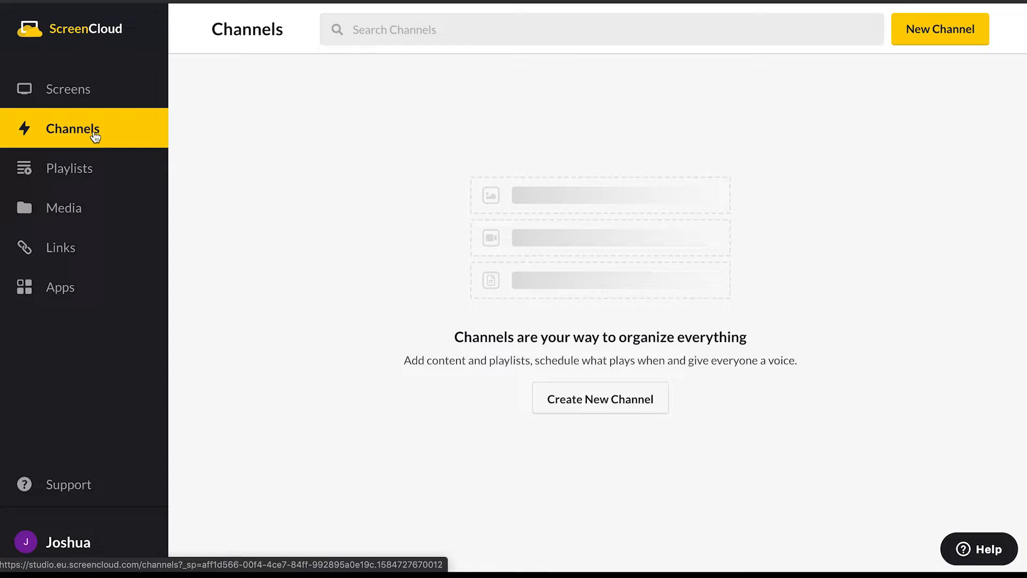
- Create a channel named HR News with the blue gradient cover and Landscape orientation
click(613, 407)
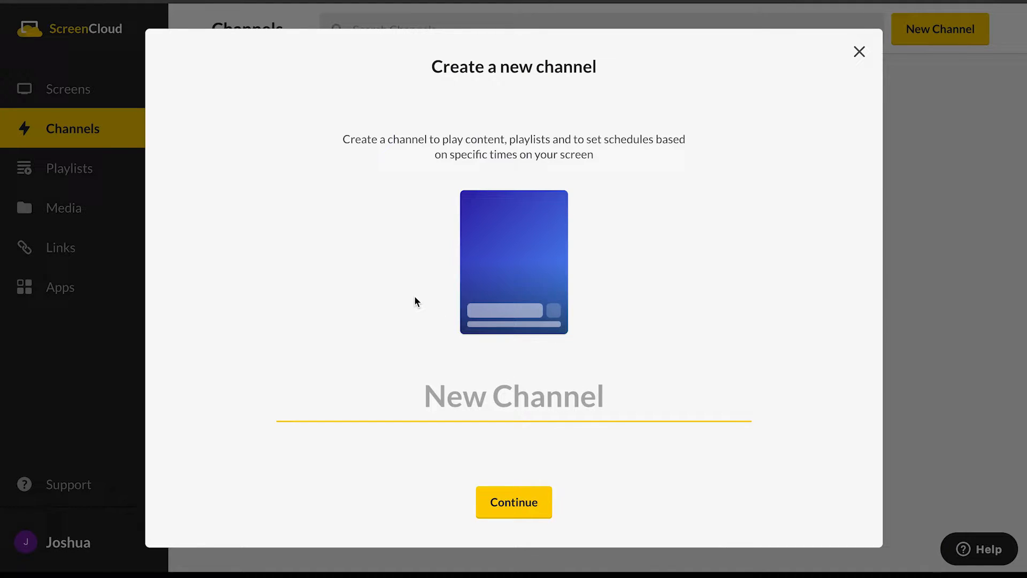
text(HR News)
mouse_move(517, 254)
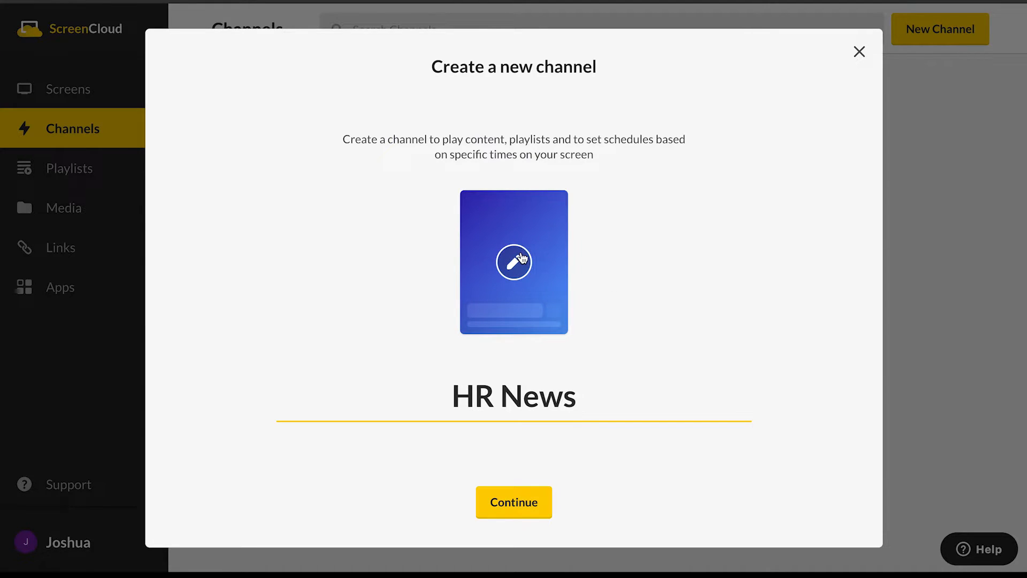
click(521, 261)
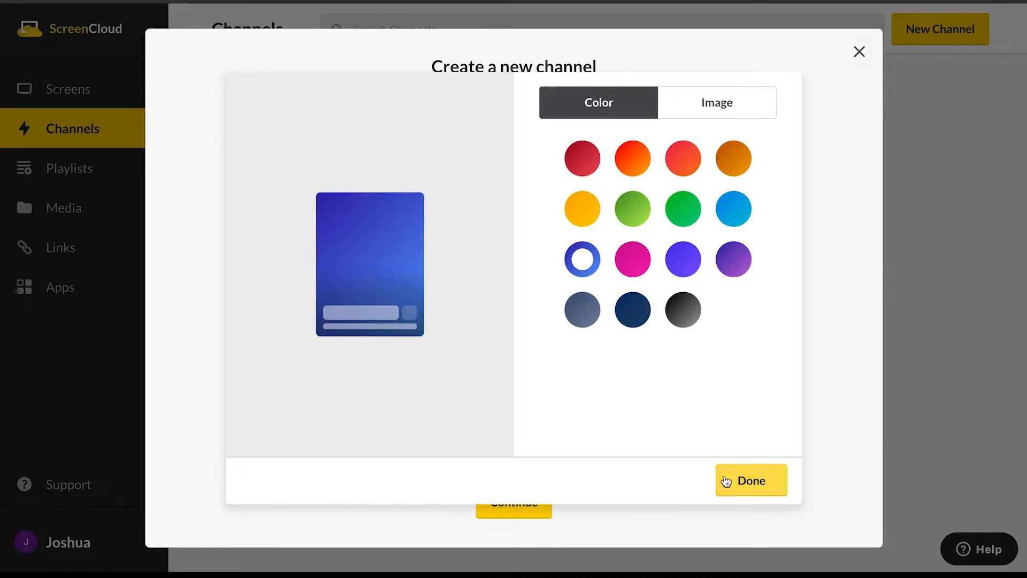
click(742, 485)
click(523, 499)
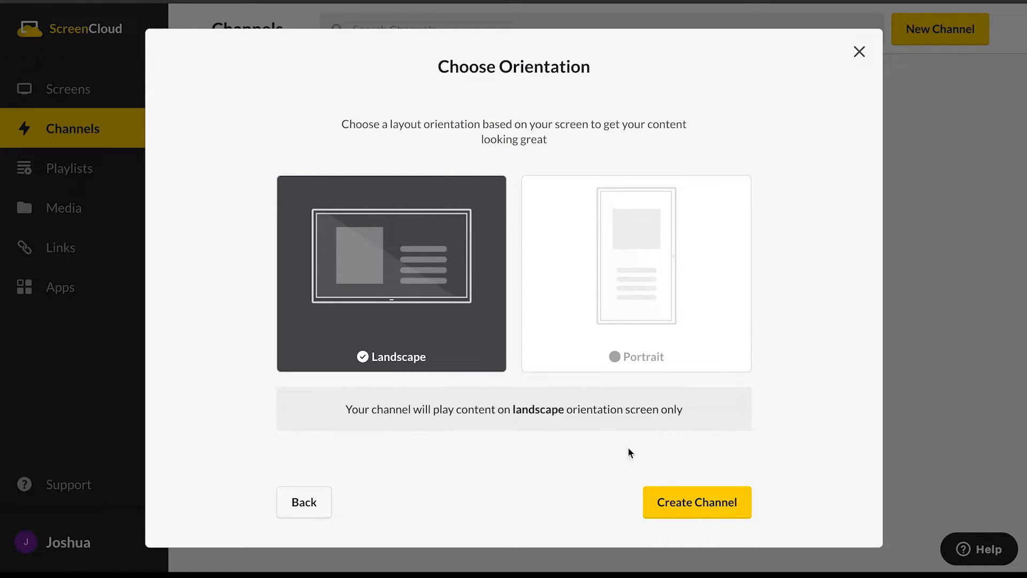
click(722, 500)
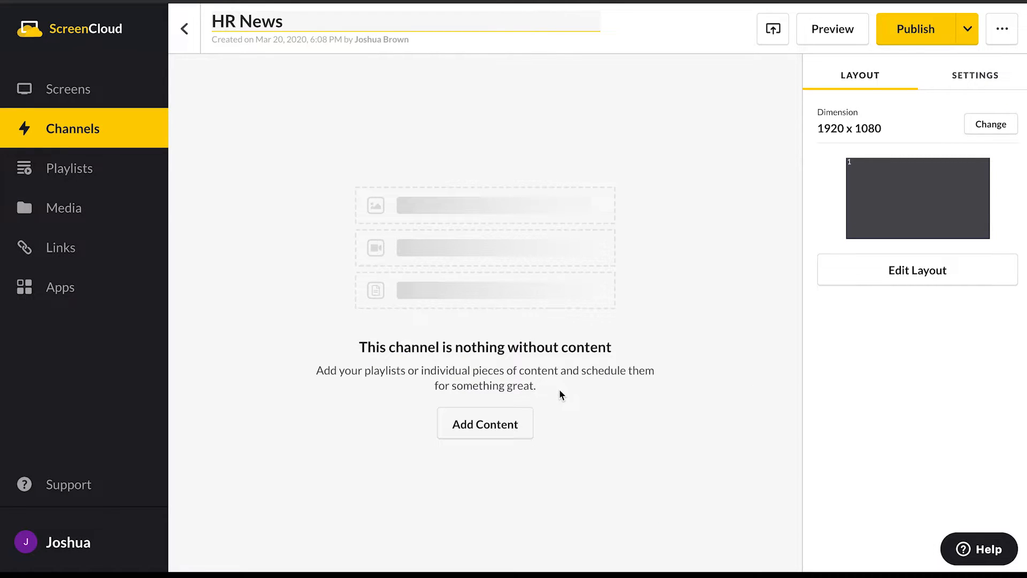
- Add big_event_2020.jpg, cloudcorp_conference_2020.jpg, cloudcorp_promo.mp4 and london_office.jpg from the media library to the HR News channel
click(487, 423)
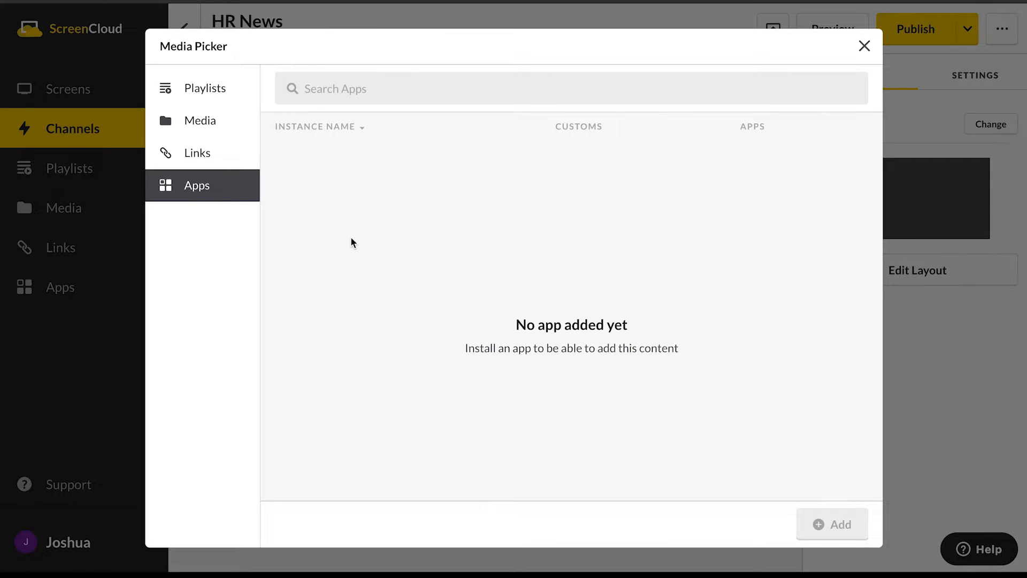
click(204, 123)
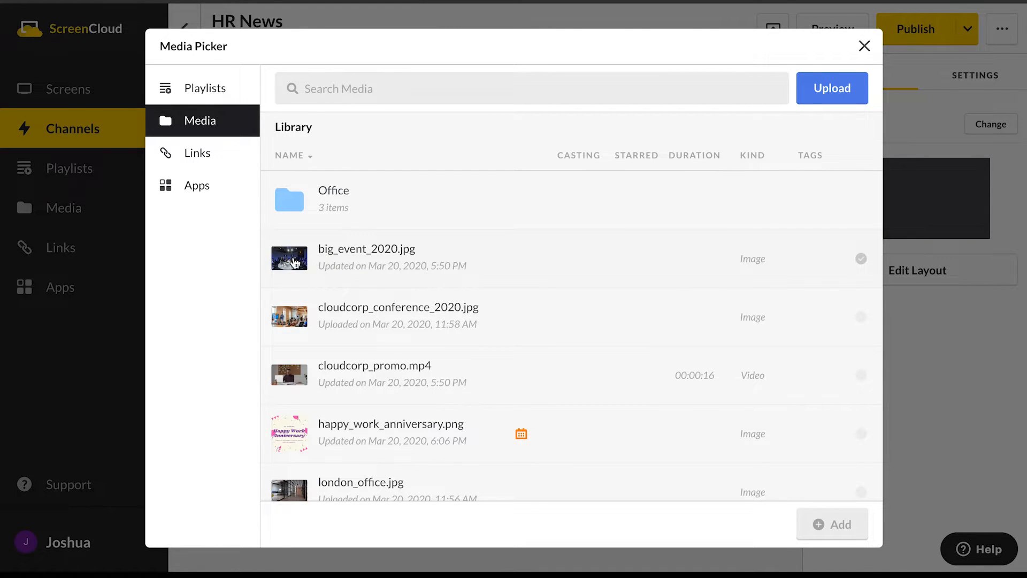
click(295, 262)
click(295, 317)
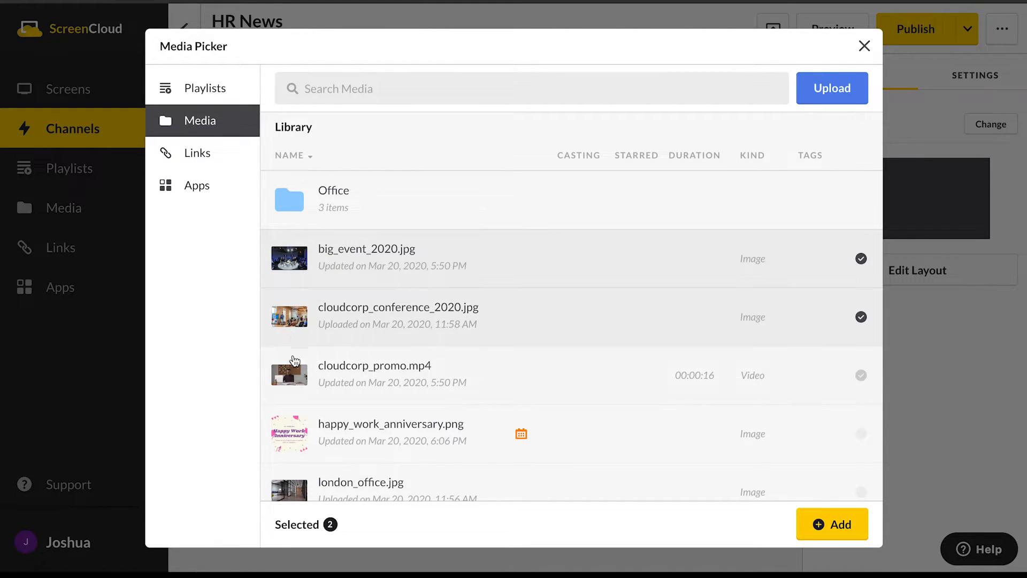
click(293, 369)
click(292, 487)
click(837, 533)
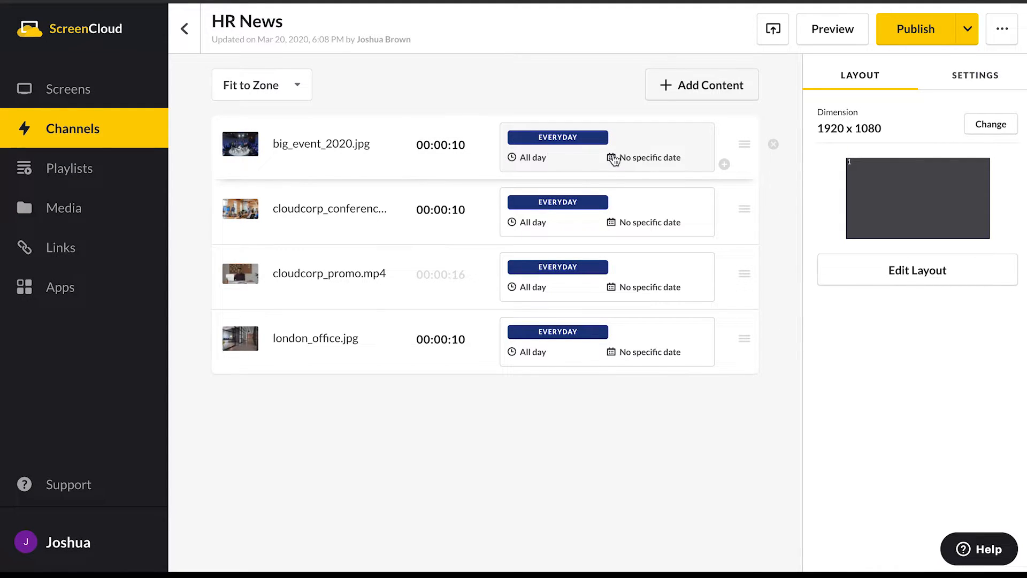
- Schedule big_event_2020.jpg in the HR News channel for the date range 10/06/2020 to 12/06/2020
click(646, 162)
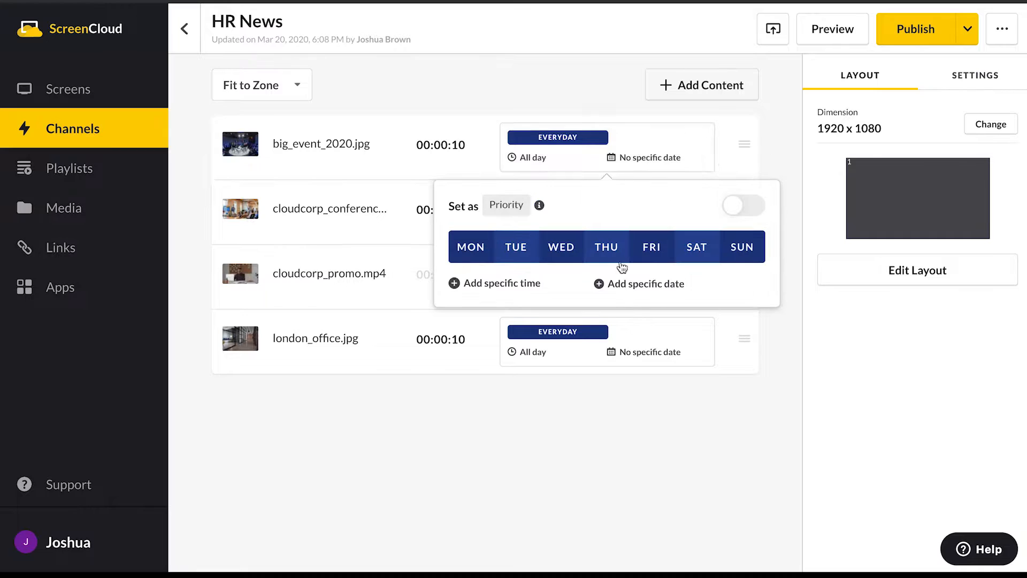
click(649, 291)
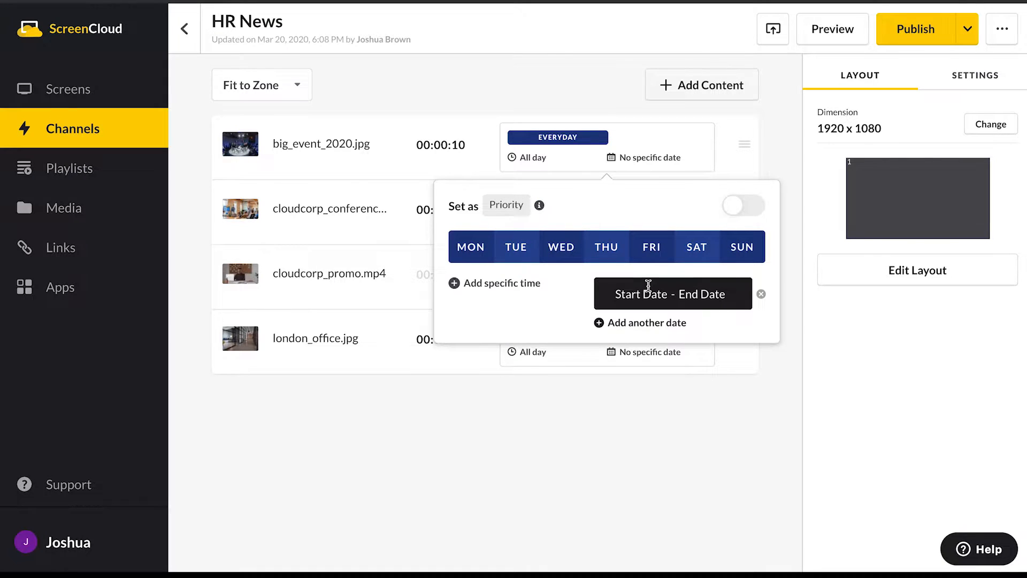
click(645, 297)
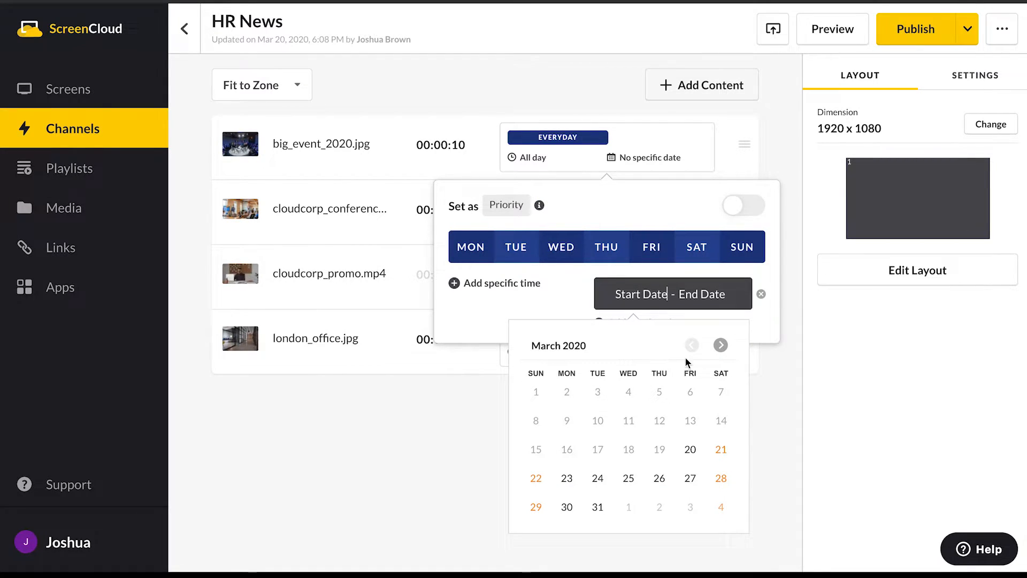
click(721, 345)
click(720, 345)
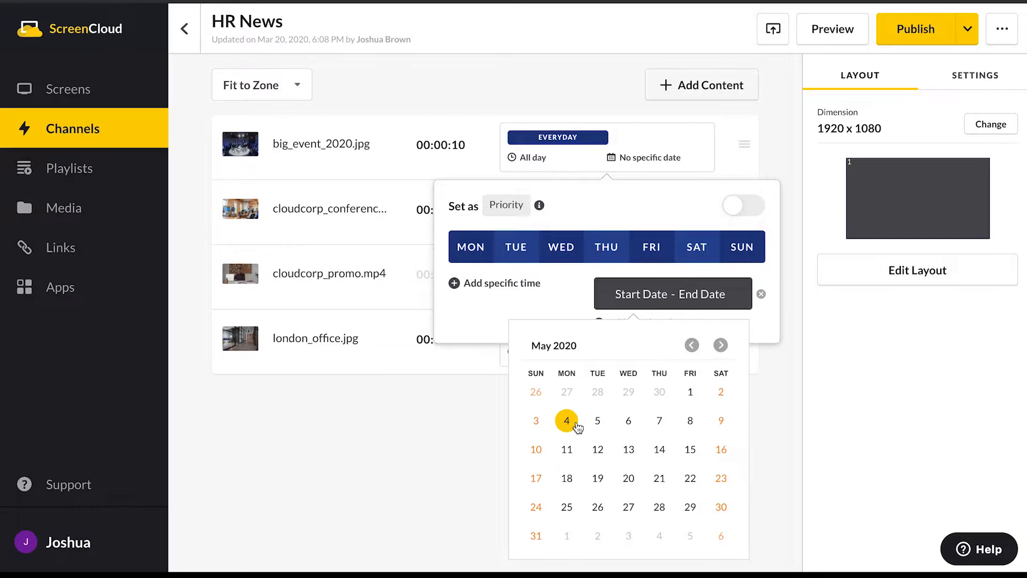
click(720, 345)
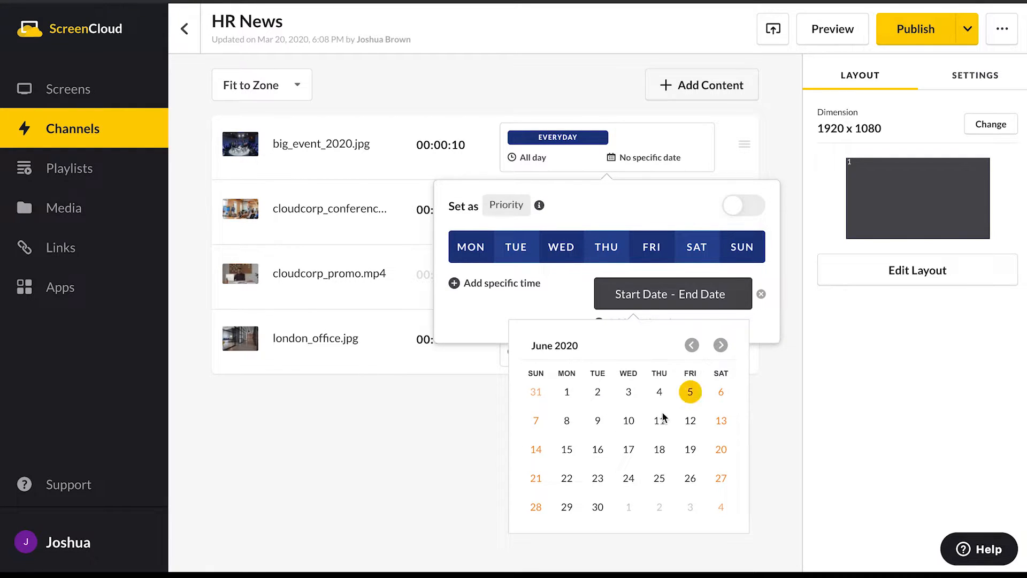
click(630, 423)
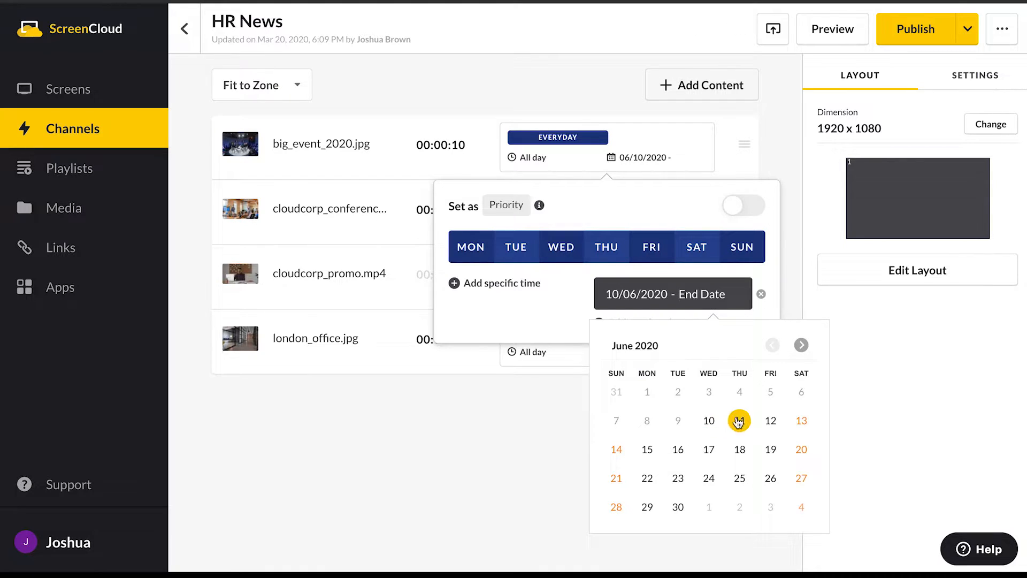
click(773, 422)
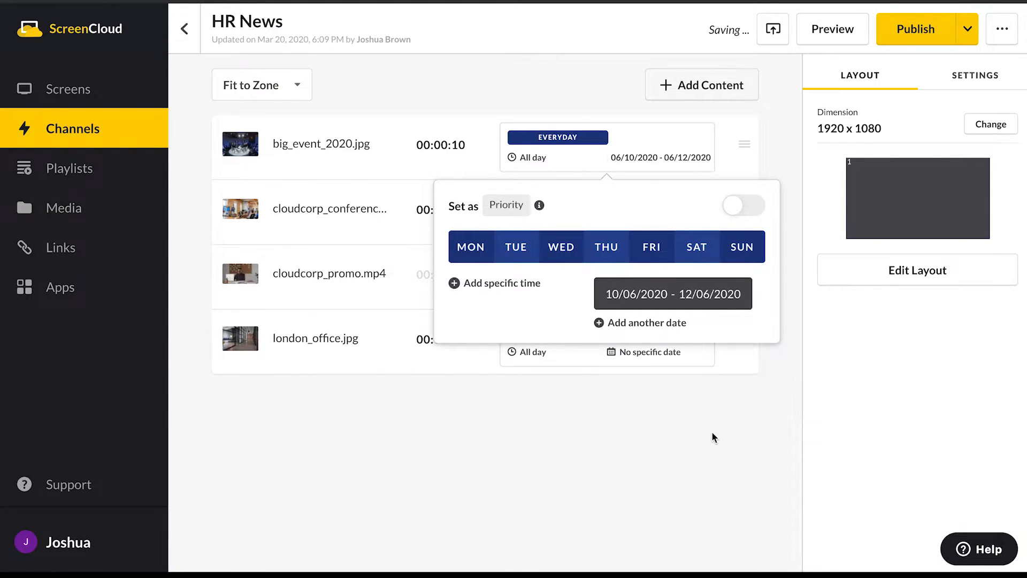
click(689, 426)
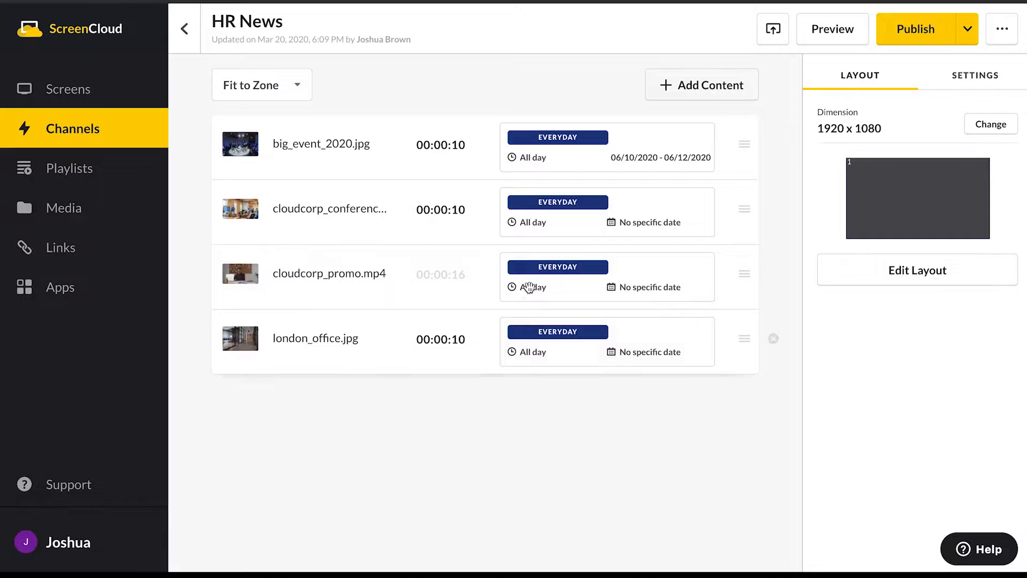
- Set the display duration of big_event_2020.jpg in the HR News channel to 00:01:00
click(439, 152)
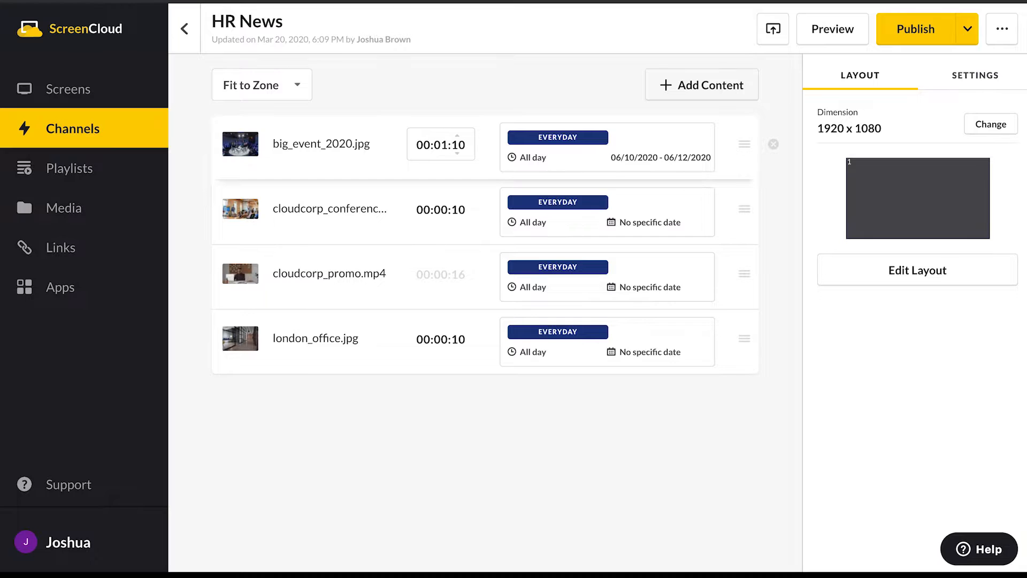
click(544, 77)
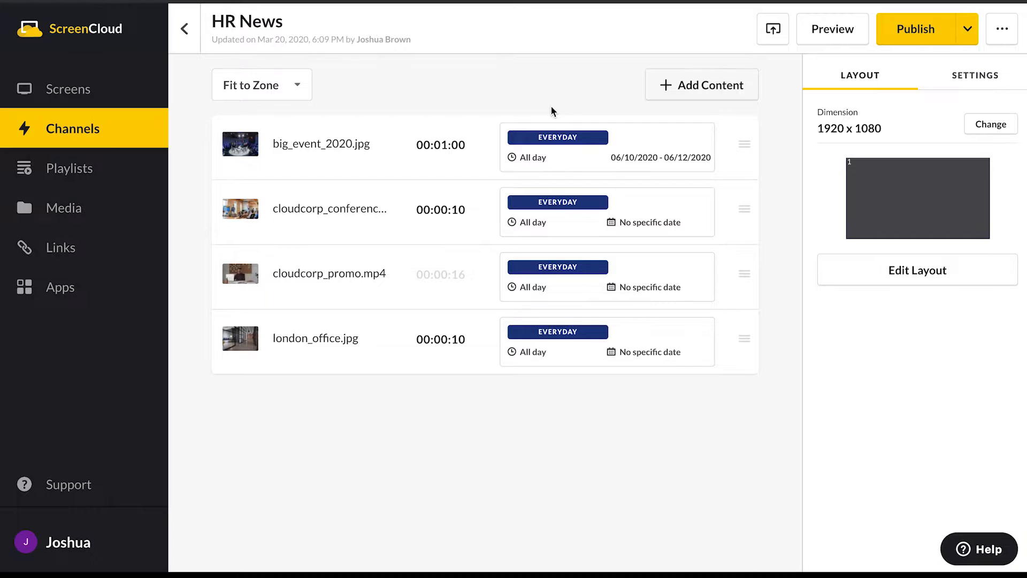
- Go from the HR News channel's theme setting to the organization's theme settings and start a new theme named CloudCorp
click(975, 77)
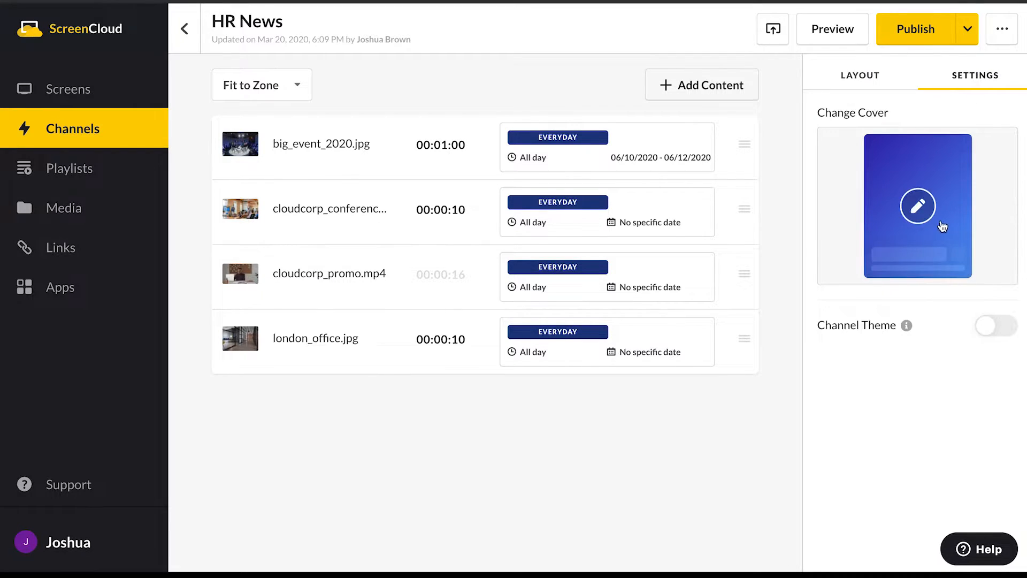
click(998, 327)
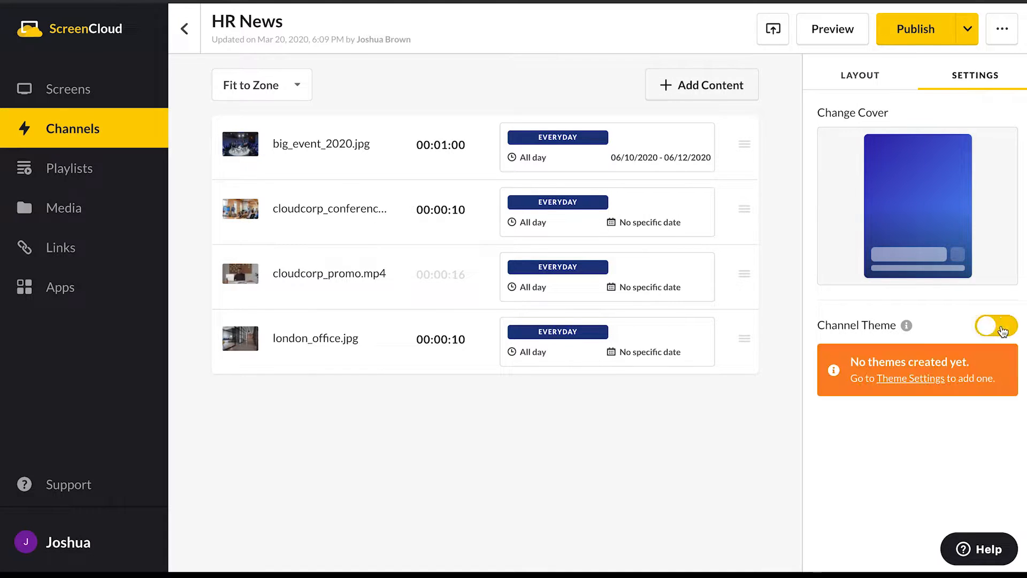
click(913, 379)
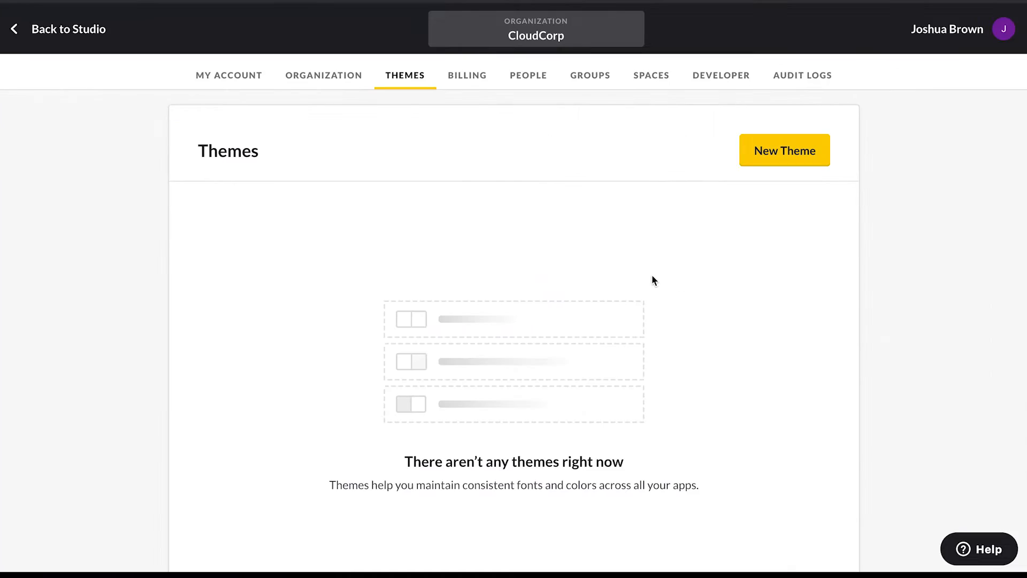
click(762, 153)
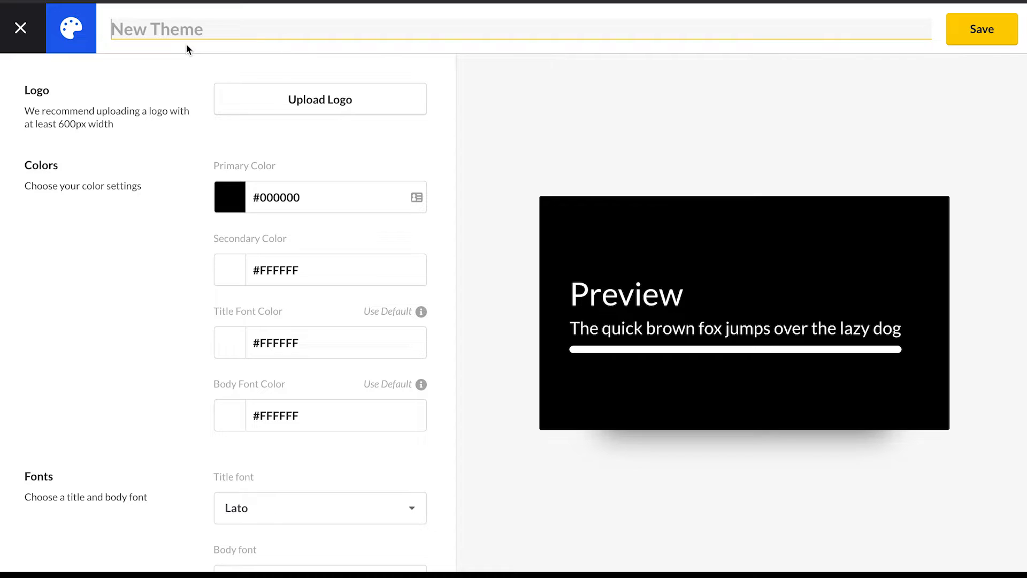
text(CloudCorp)
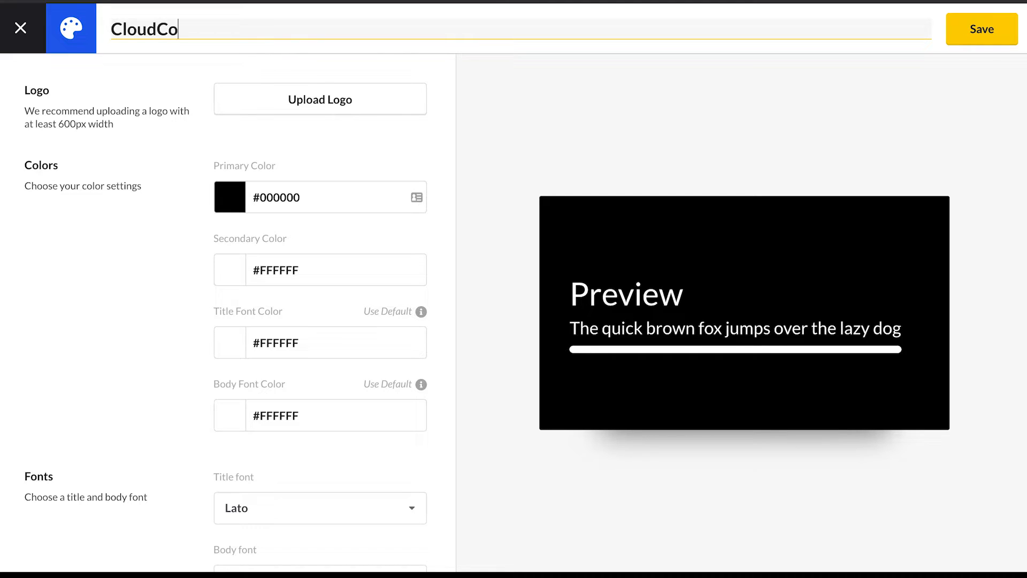
- Upload the CloudCorp logo image from the computer to the new theme
click(321, 101)
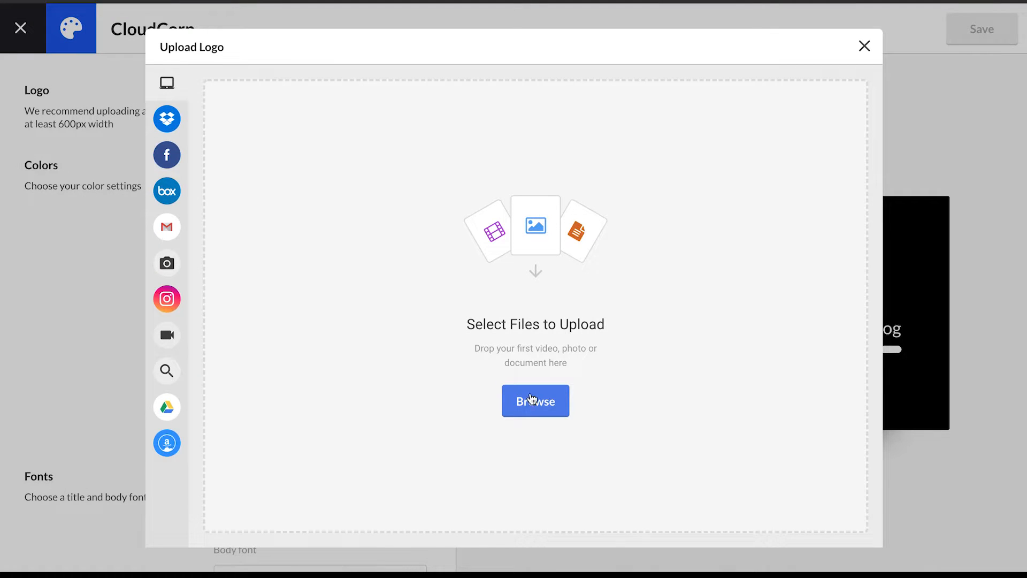
click(536, 402)
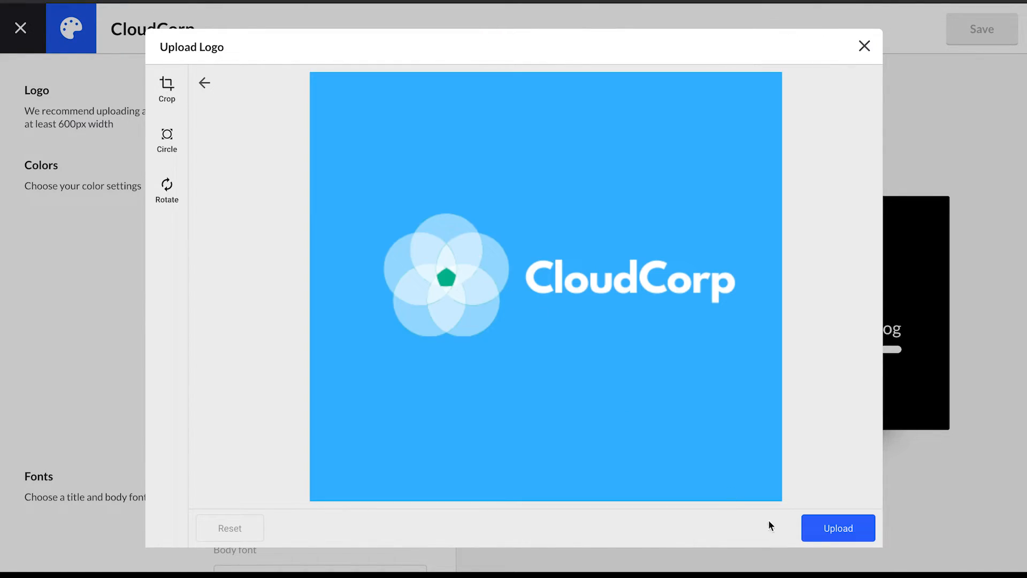
click(832, 539)
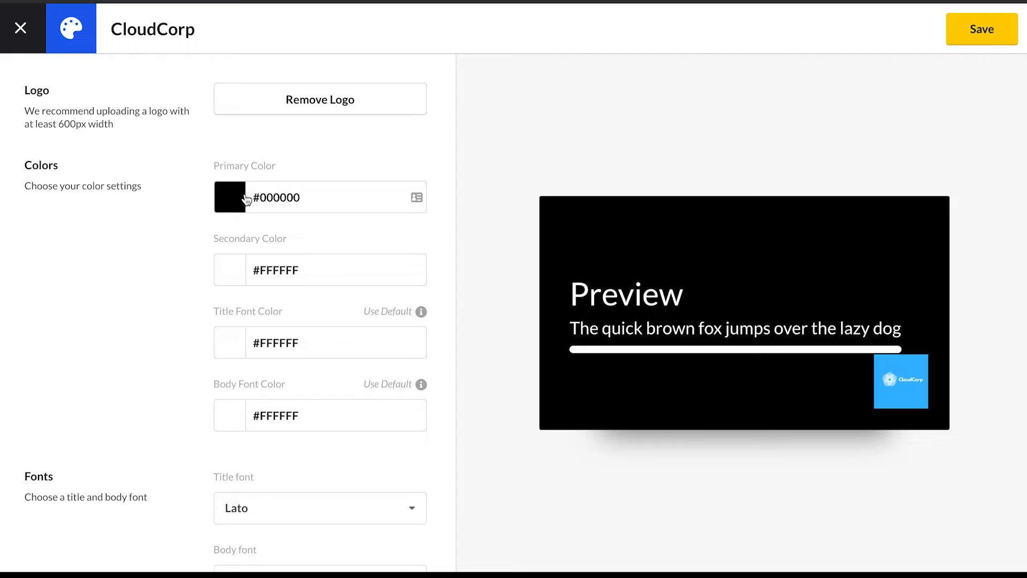
- Set the theme's primary color to #36B6FF
click(228, 201)
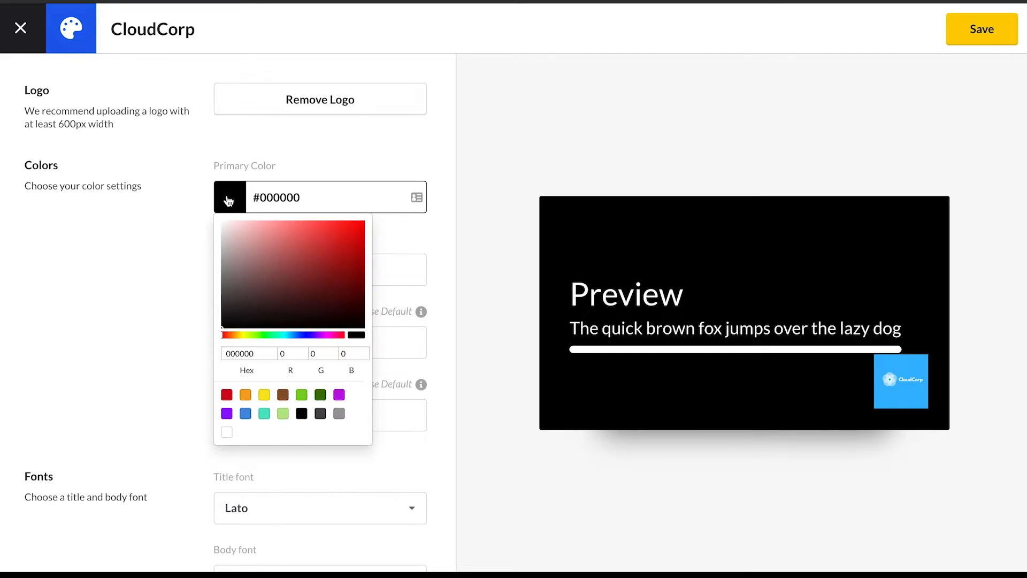
drag(323, 259, 269, 286)
drag(257, 353, 225, 352)
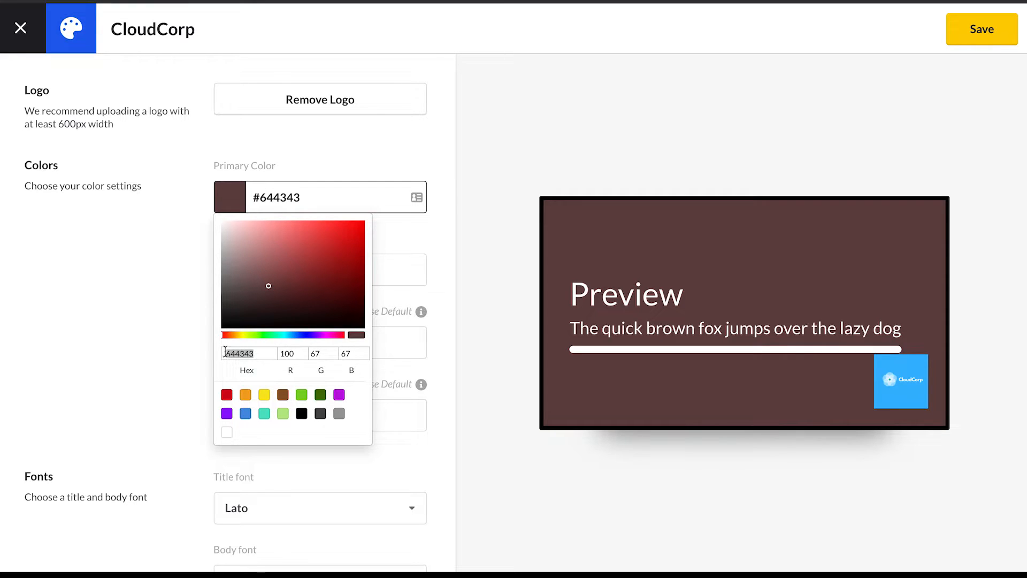
key(BackSpace)
text(36B6FF)
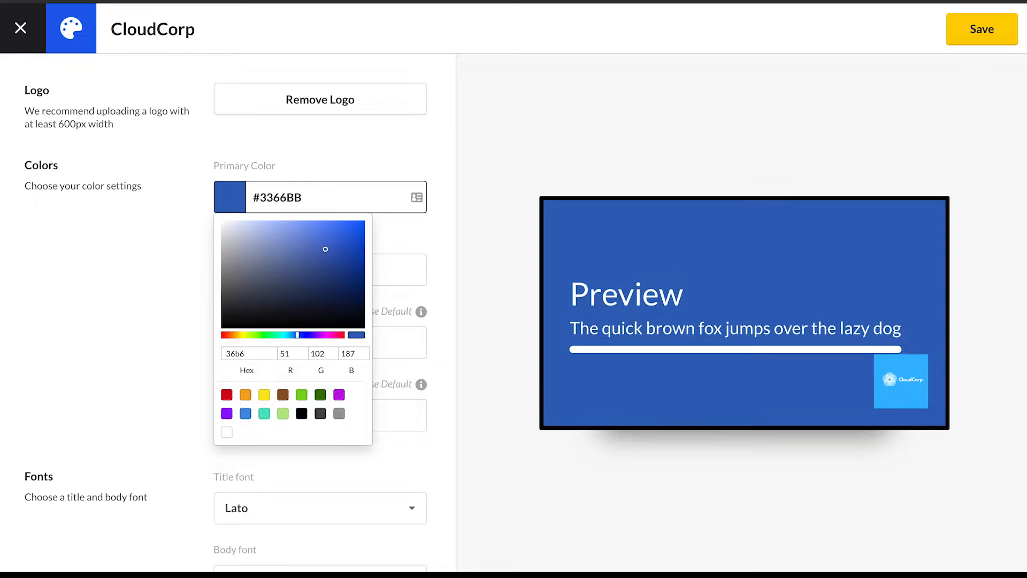
click(127, 335)
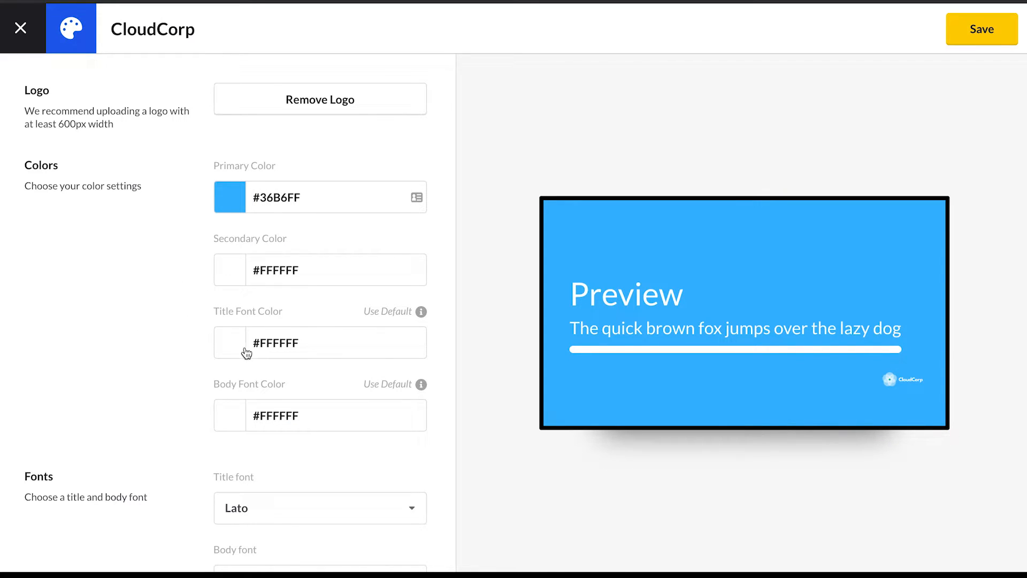
- Set the theme's secondary color to #F1F1F1
click(231, 273)
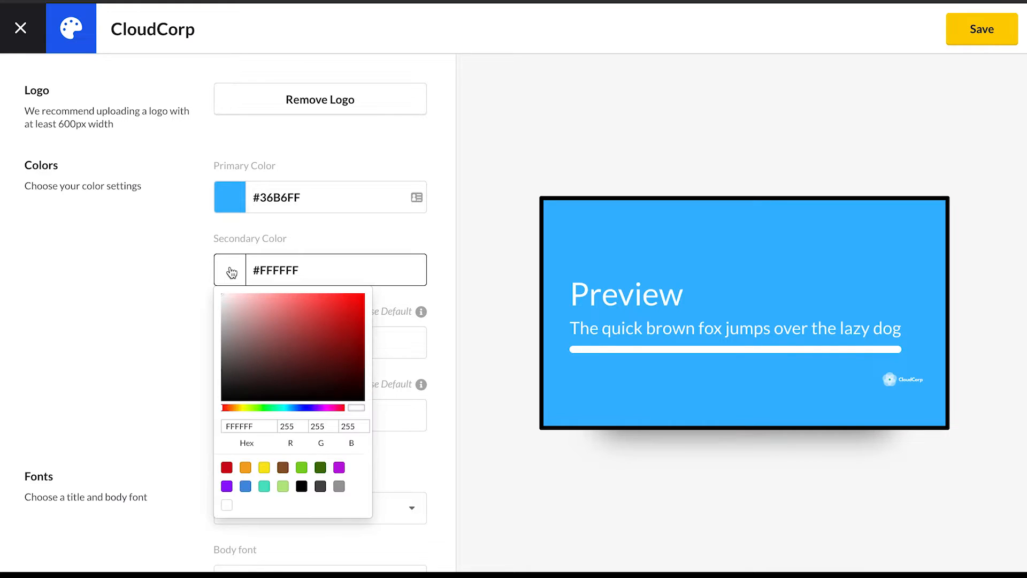
drag(259, 428, 219, 426)
key(BackSpace)
text(f1f1f1)
click(146, 361)
- Set the title font to Fjalla One and the body font to Droid Sans, and save the theme
scroll(146, 361, down, 1)
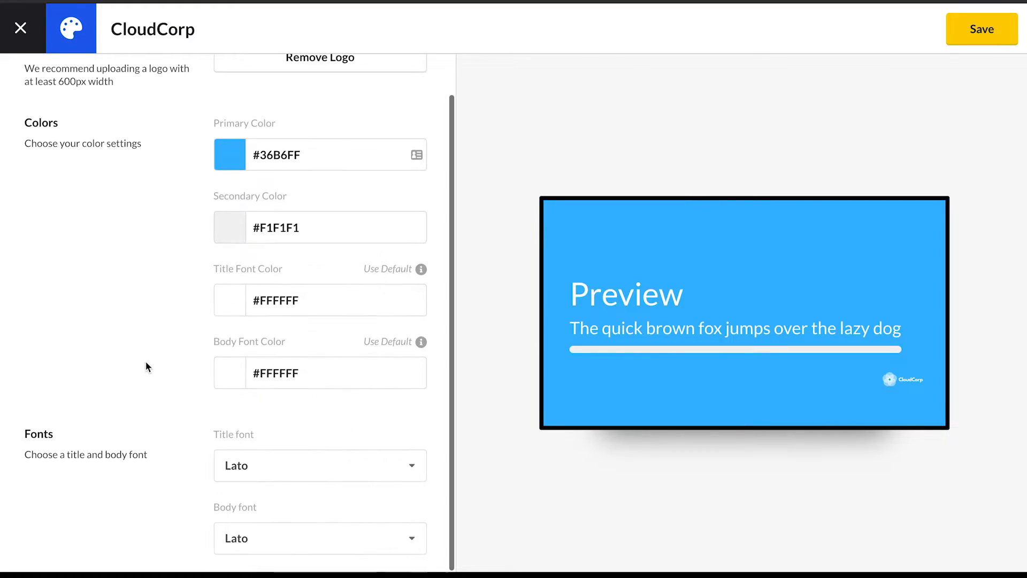
click(319, 467)
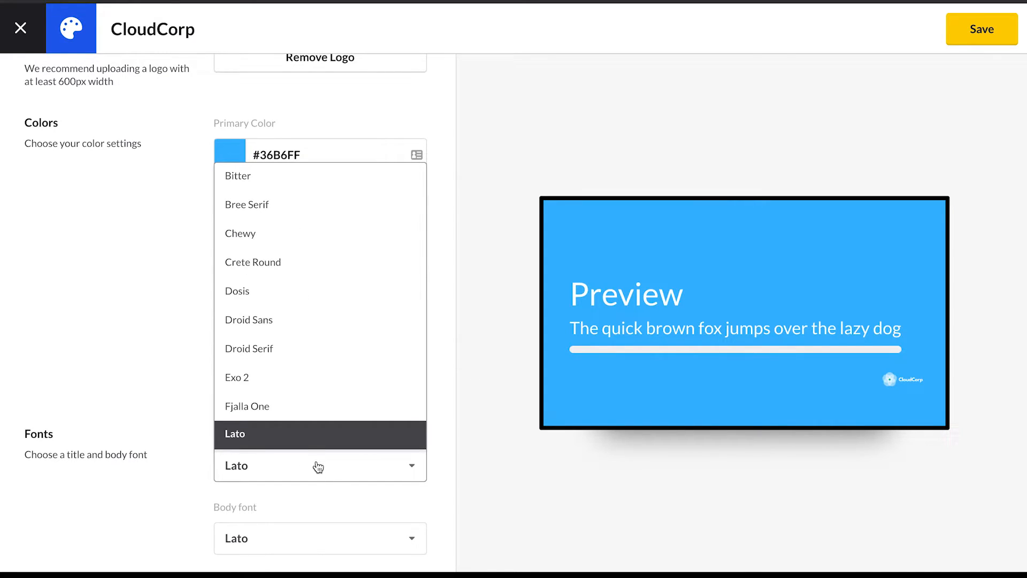
click(298, 415)
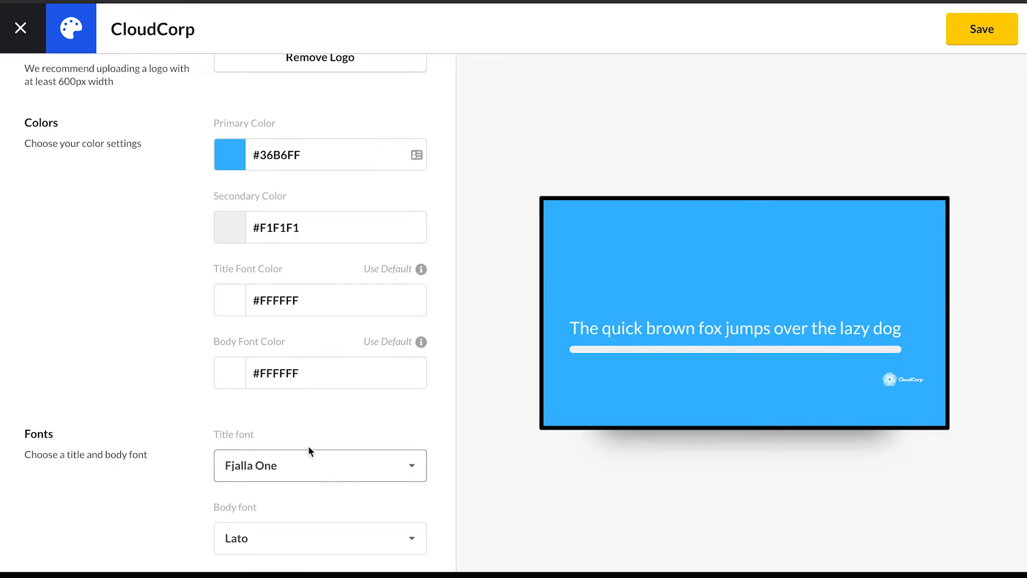
click(323, 538)
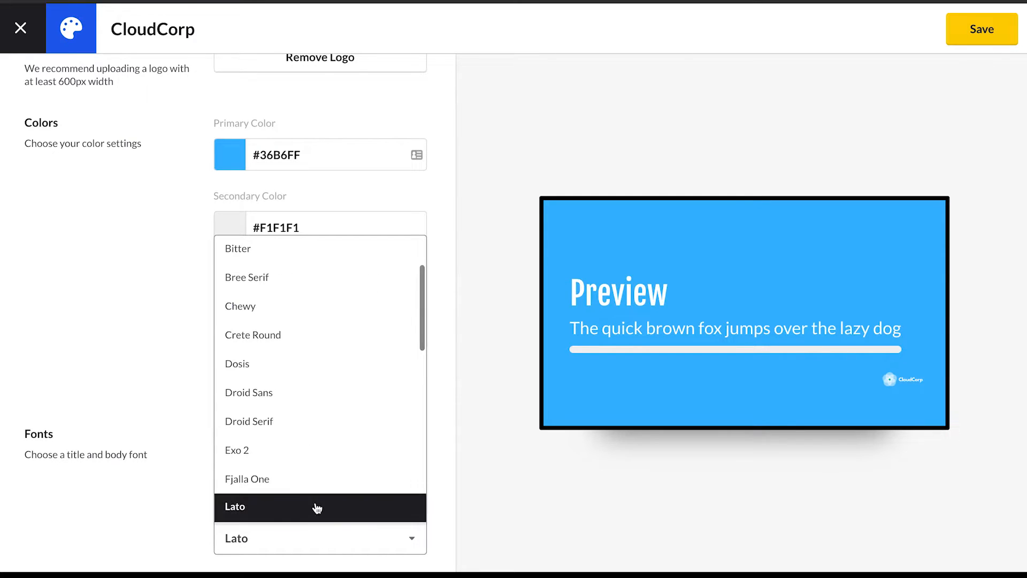
click(275, 396)
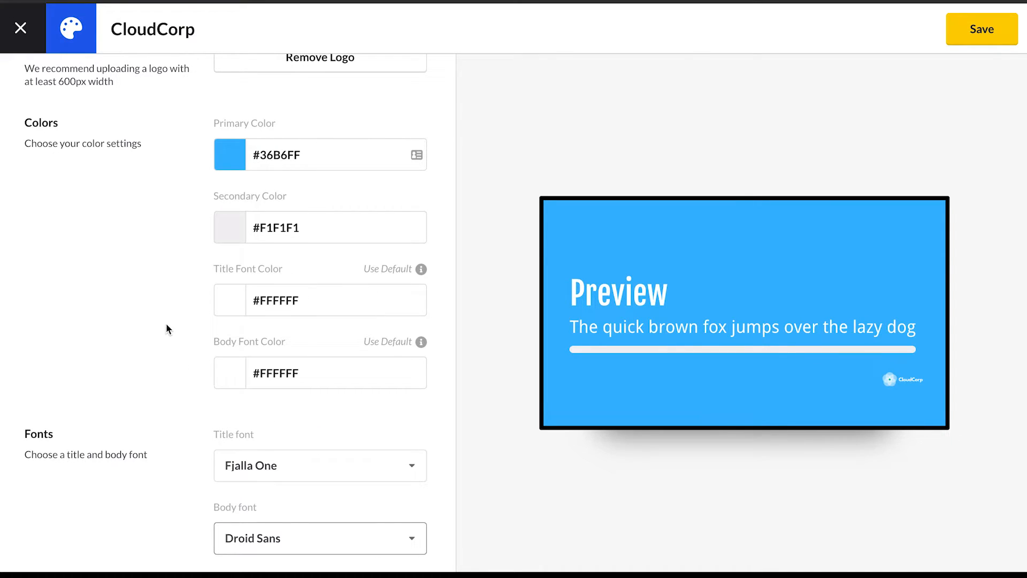
scroll(286, 300, up, 1)
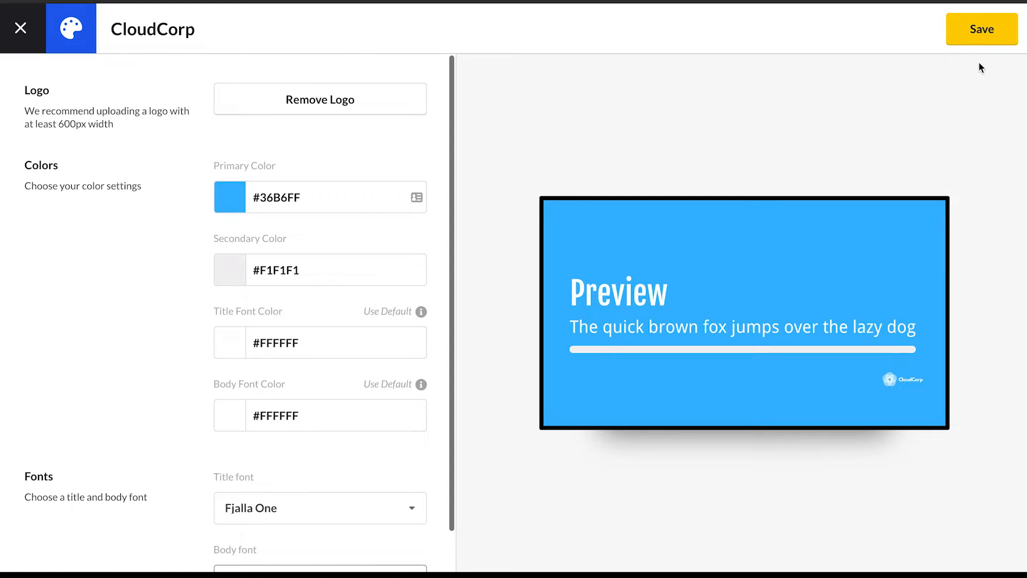
click(988, 41)
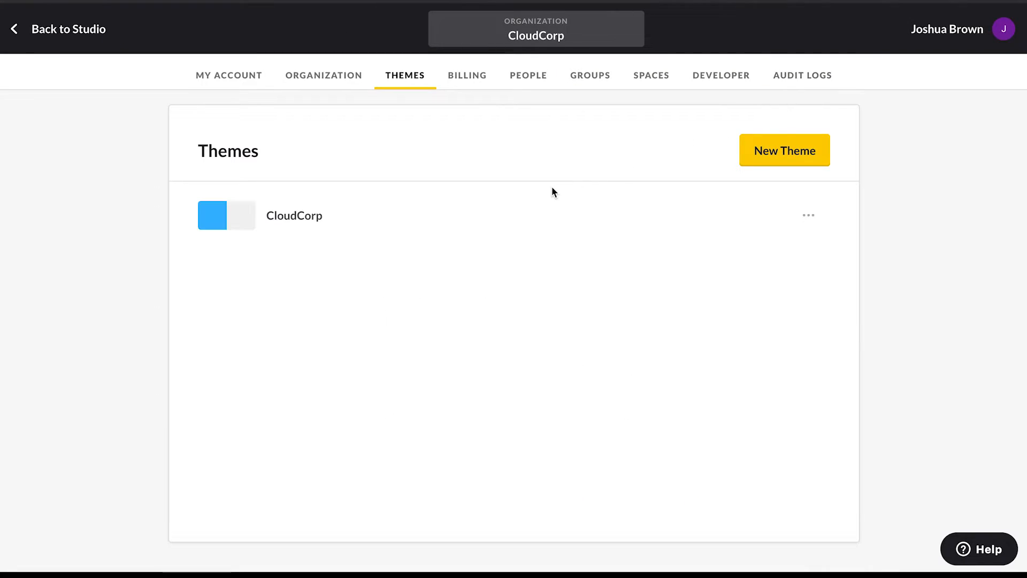
- Make the CloudCorp theme the organization's default theme
click(808, 216)
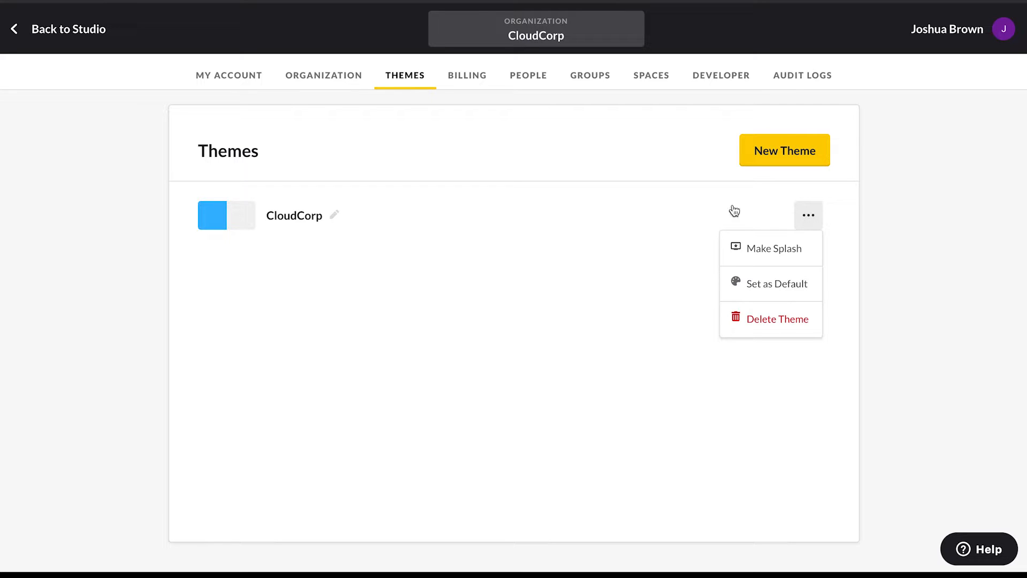
click(781, 289)
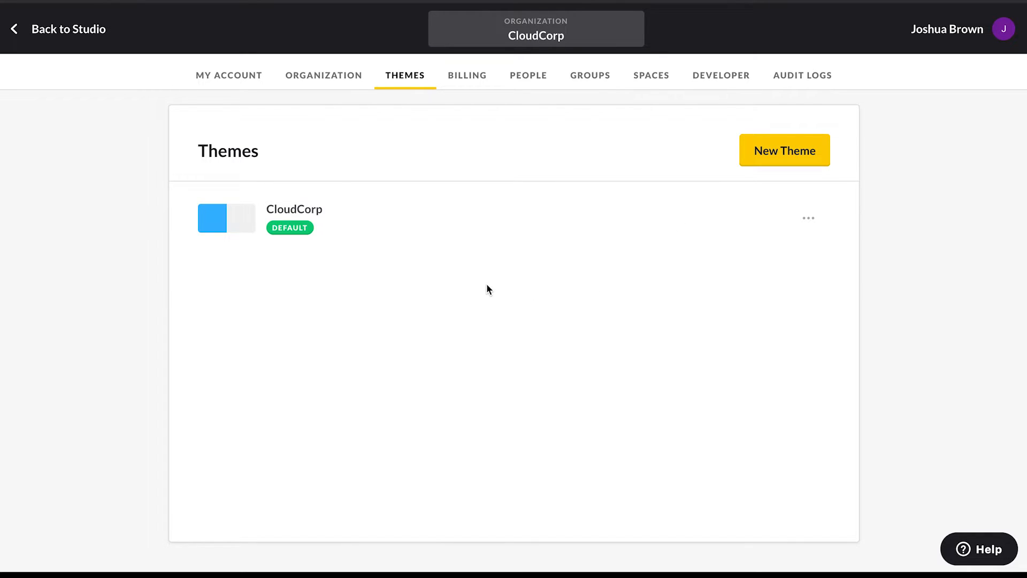
- Return to the HR News channel and enable its channel theme with the CloudCorp default theme
click(103, 31)
click(87, 127)
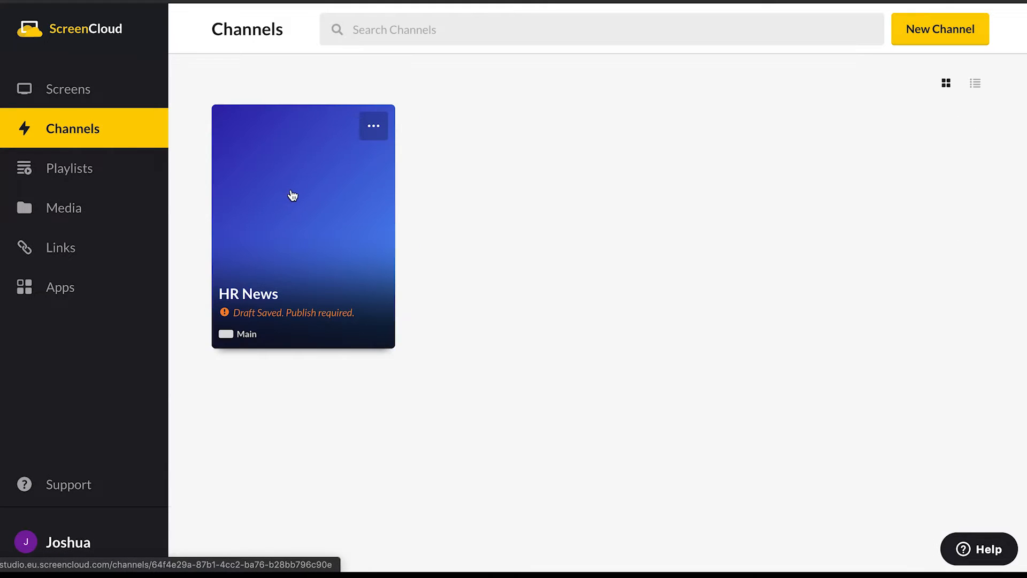
click(294, 195)
click(825, 30)
click(980, 78)
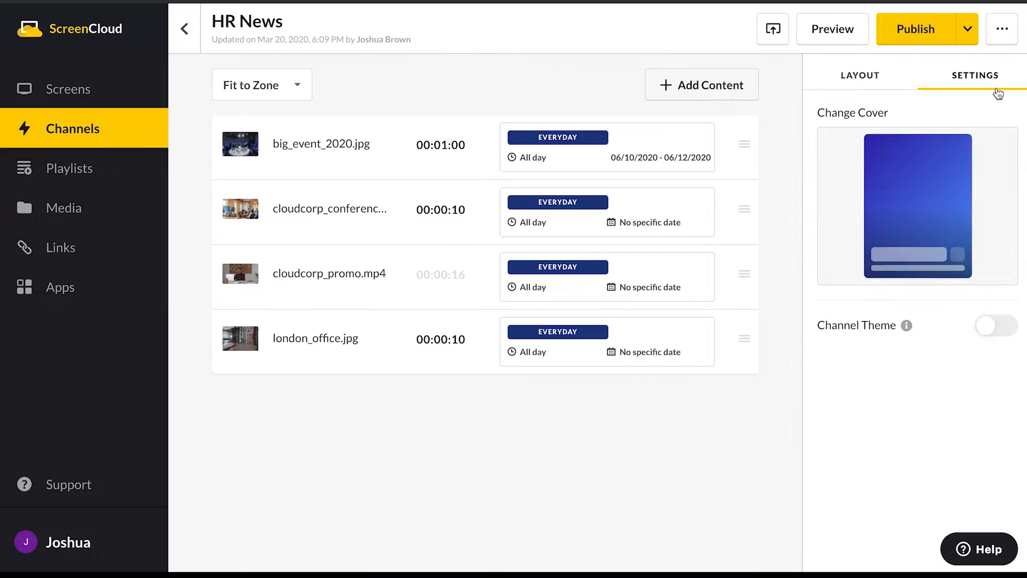
click(996, 327)
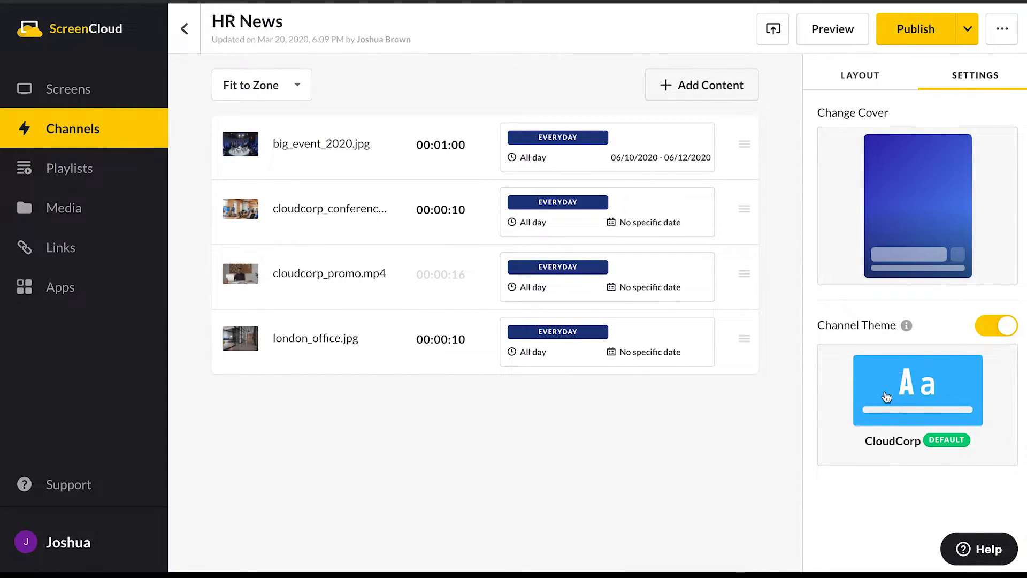
mouse_move(878, 393)
- Preview the HR News channel, jumping between london_office.jpg, cloudcorp_promo.mp4 and cloudcorp_conference_2020.jpg
click(829, 32)
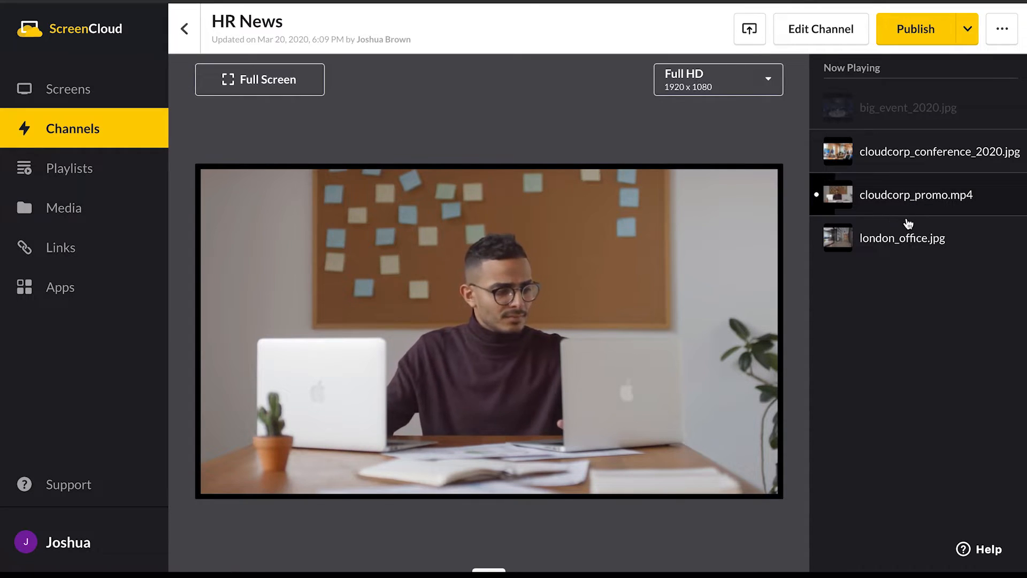
click(886, 245)
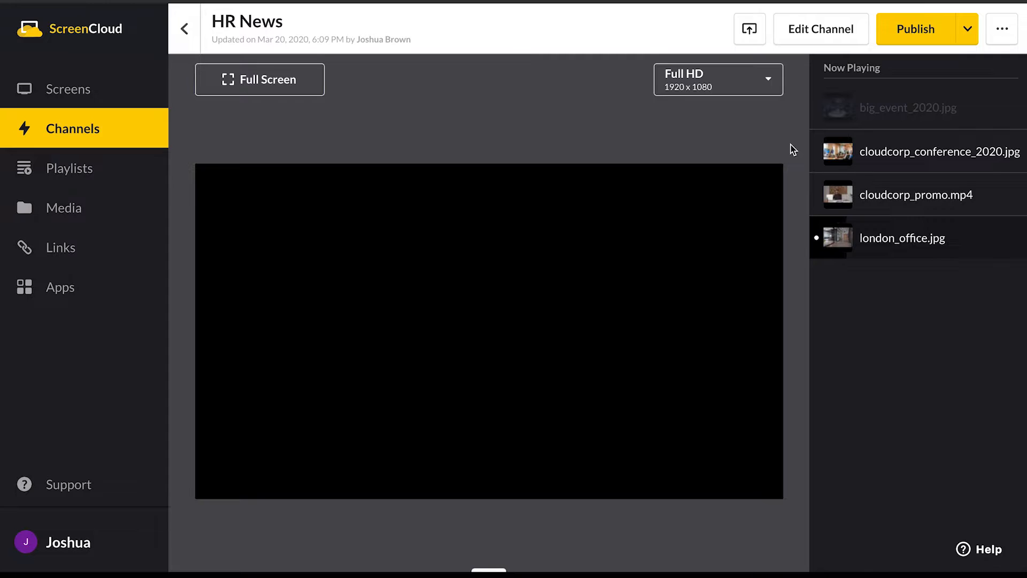
scroll(791, 144, down, 1)
click(871, 162)
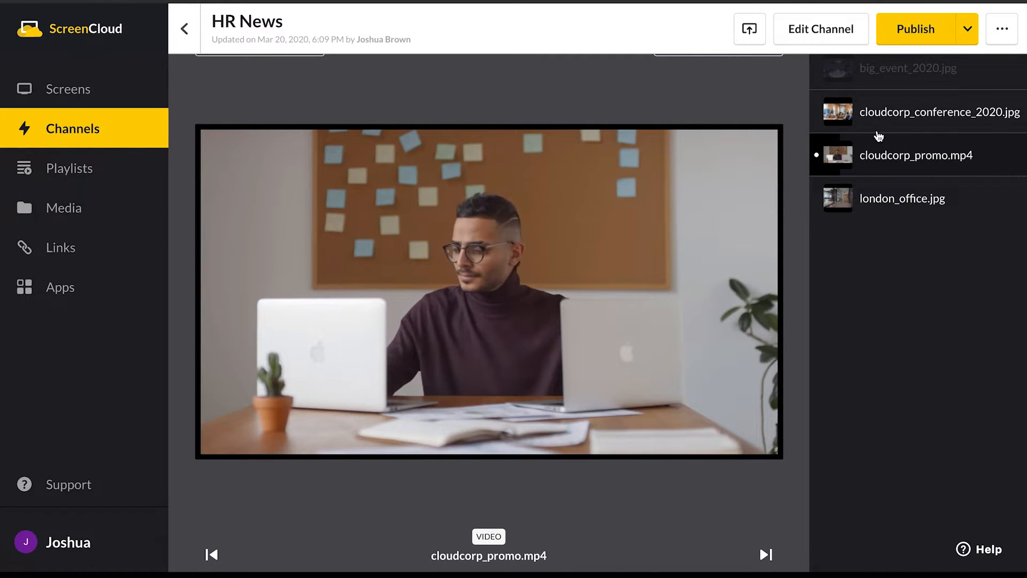
scroll(807, 153, down, 1)
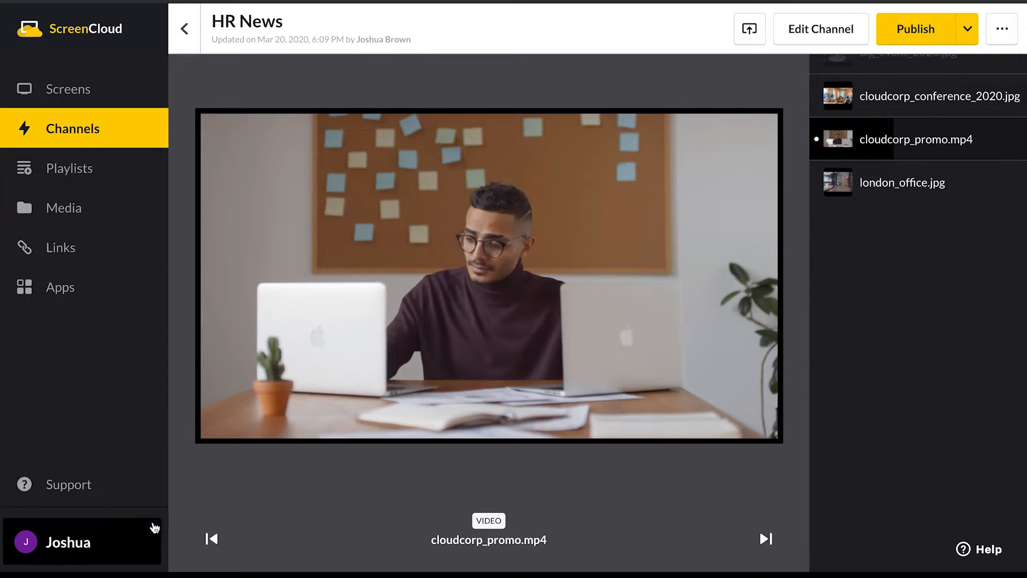
click(213, 539)
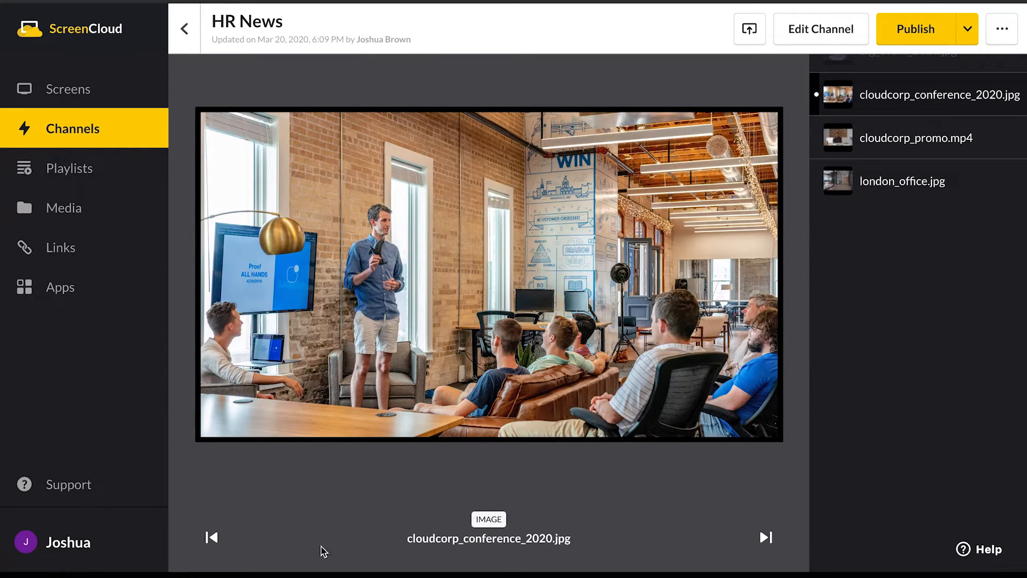
click(766, 538)
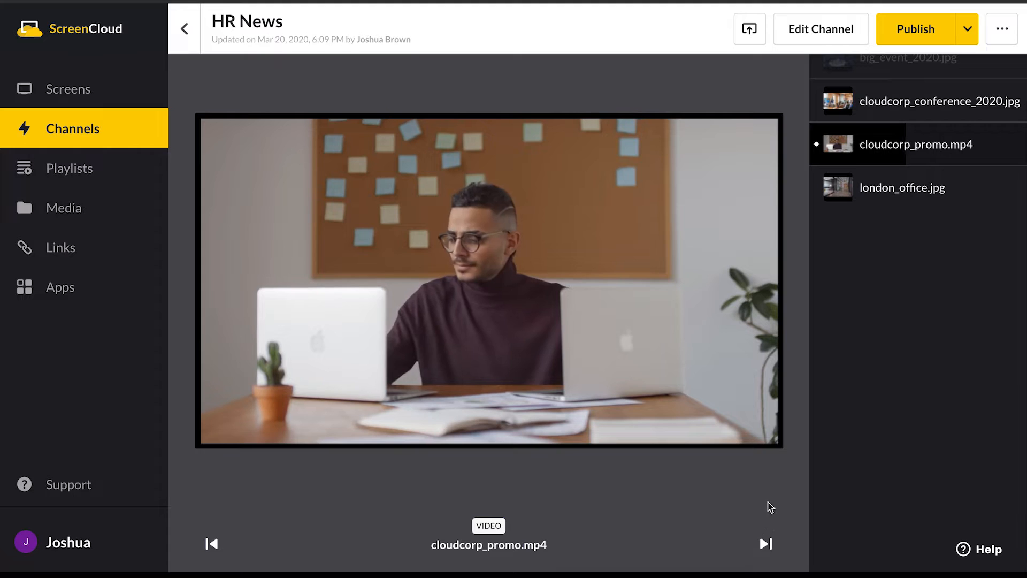
- Publish the HR News channel
scroll(679, 238, up, 1)
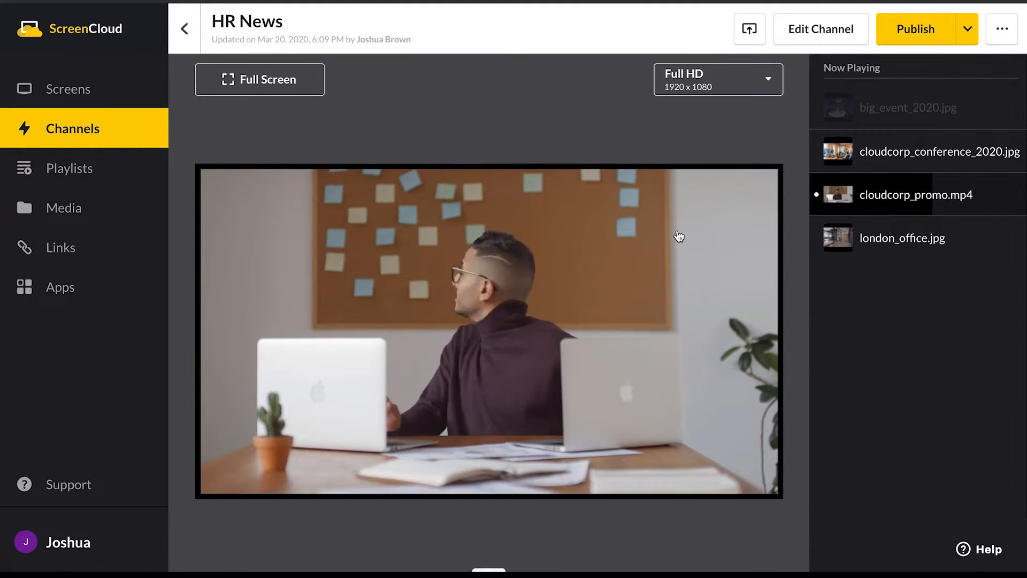
click(915, 32)
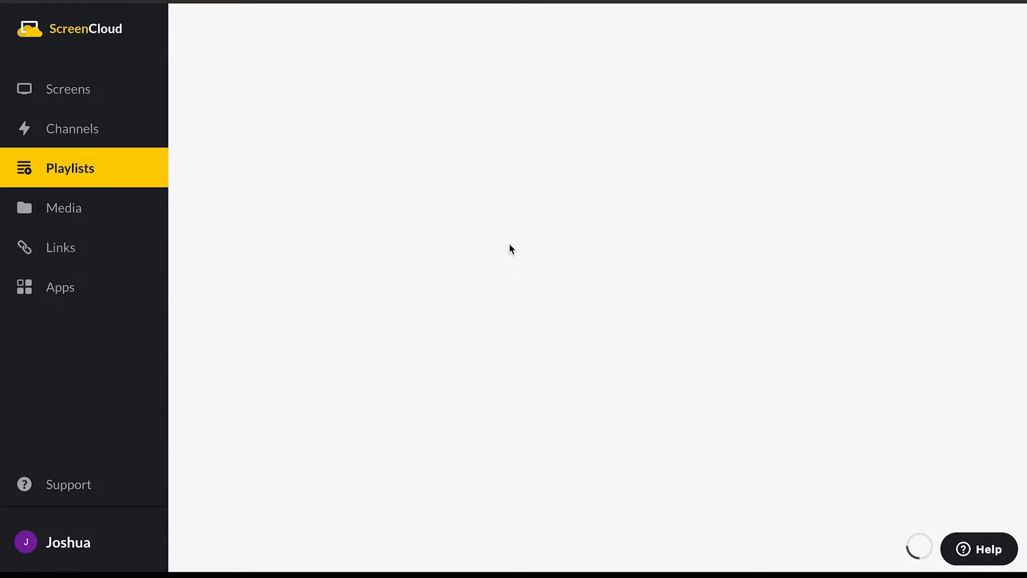
- Name the new playlist Office Playlist
click(266, 24)
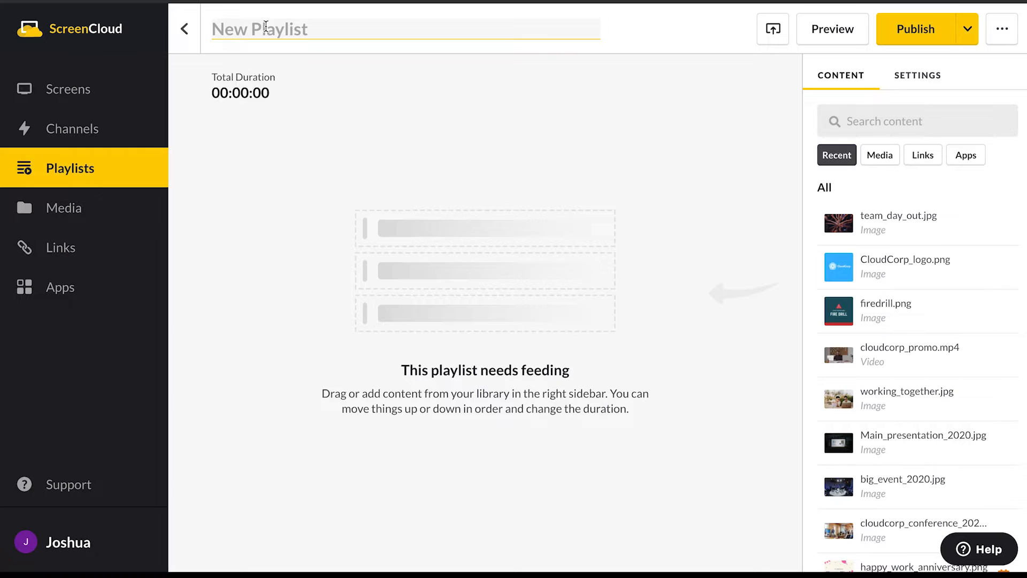
text(Office P)
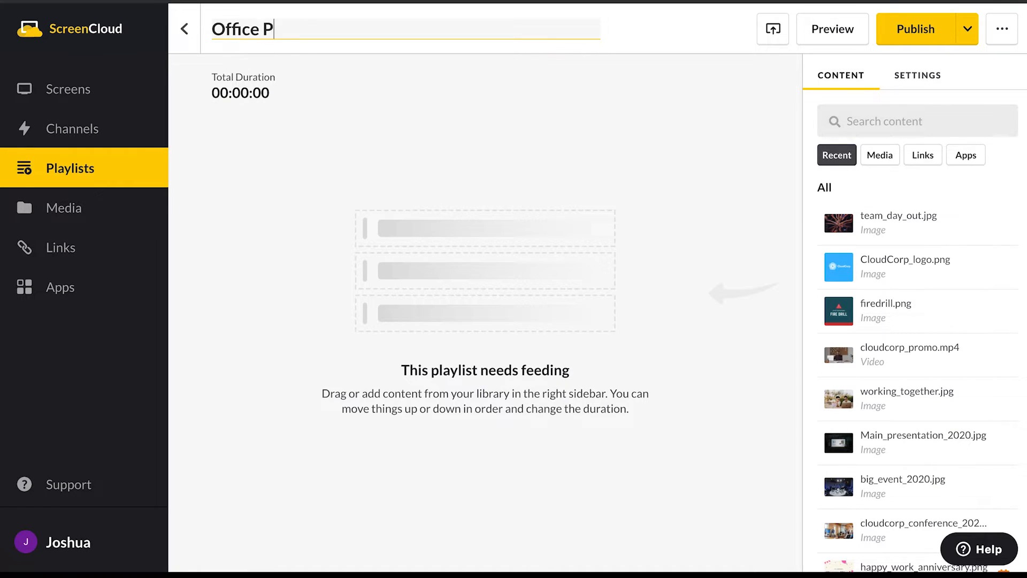
text(laylist)
key(Return)
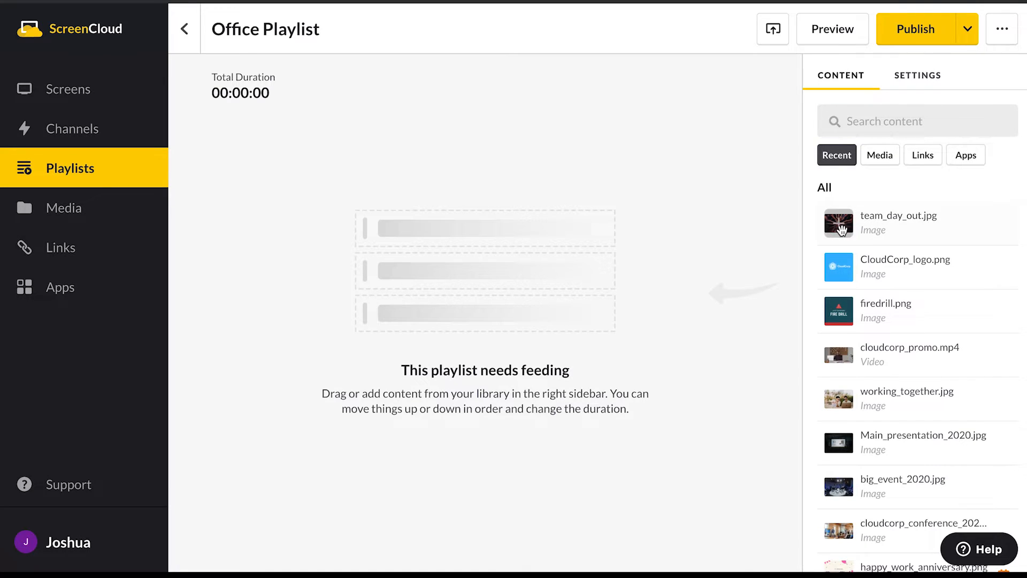
- Add team_day_out.jpg, cloudcorp_promo.mp4, working_together.jpg and Main_presentation_2020.jpg to Office Playlist in that order, and publish the playlist
drag(843, 229, 236, 140)
drag(849, 356, 651, 339)
drag(837, 394, 589, 385)
drag(867, 450, 608, 407)
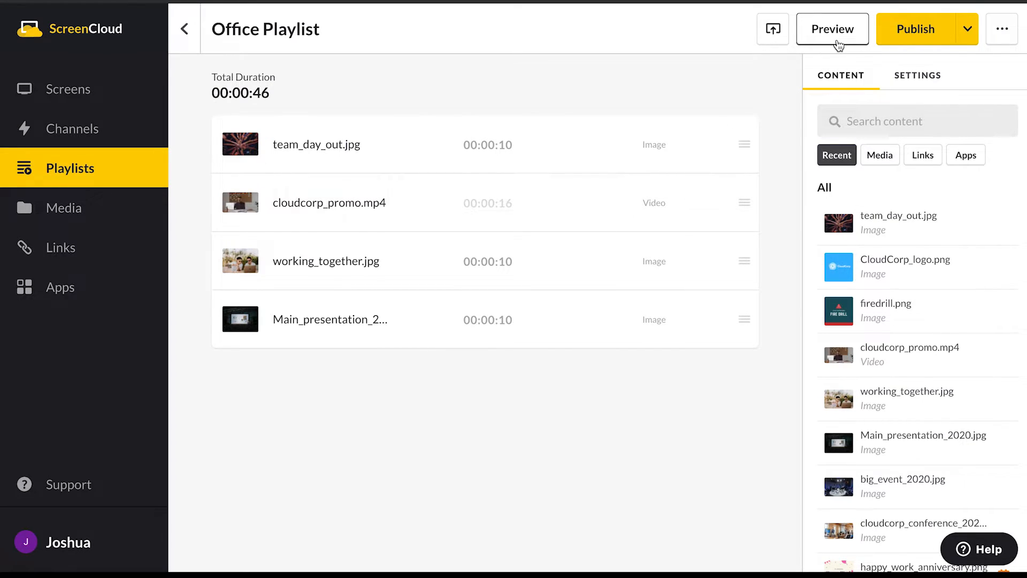
click(916, 34)
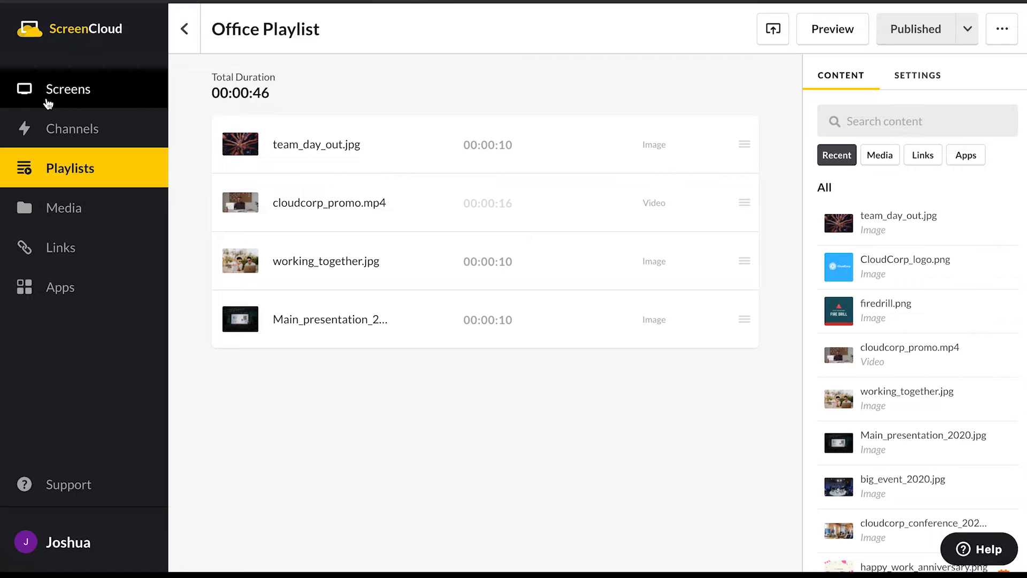
- Add Office Playlist to the end of the HR News channel's content and publish the channel again
click(68, 133)
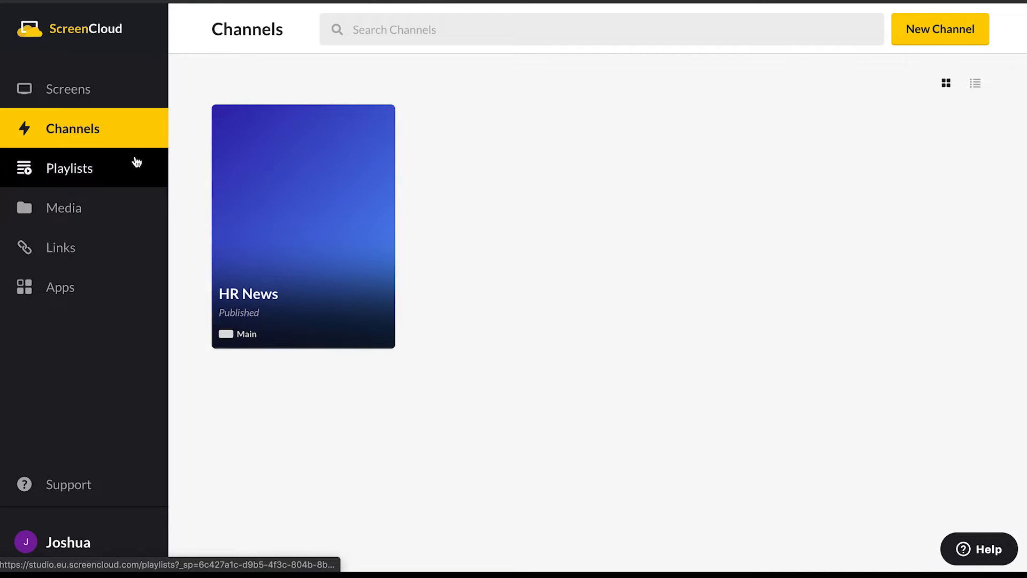
click(297, 214)
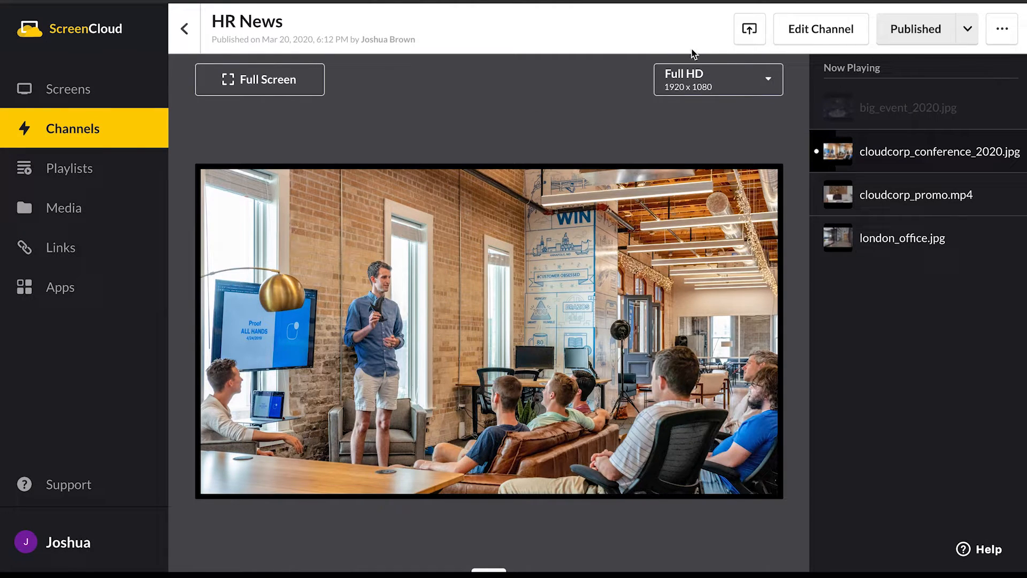
click(821, 29)
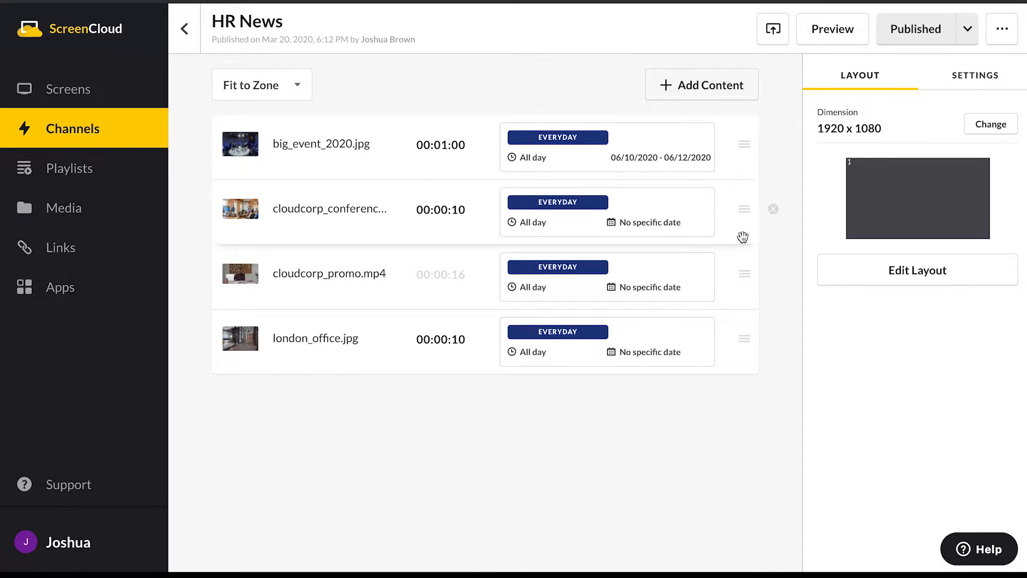
click(709, 94)
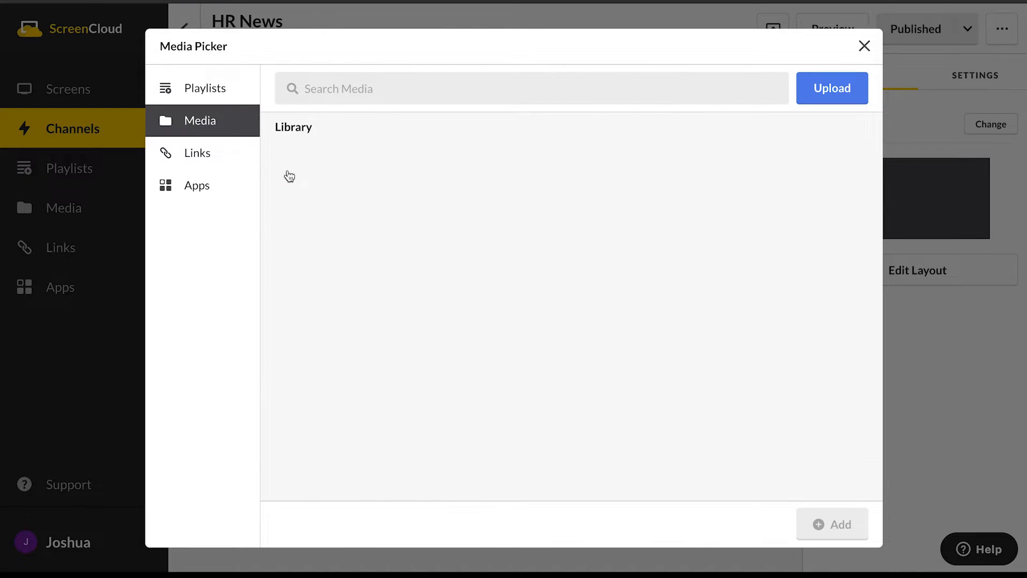
click(200, 88)
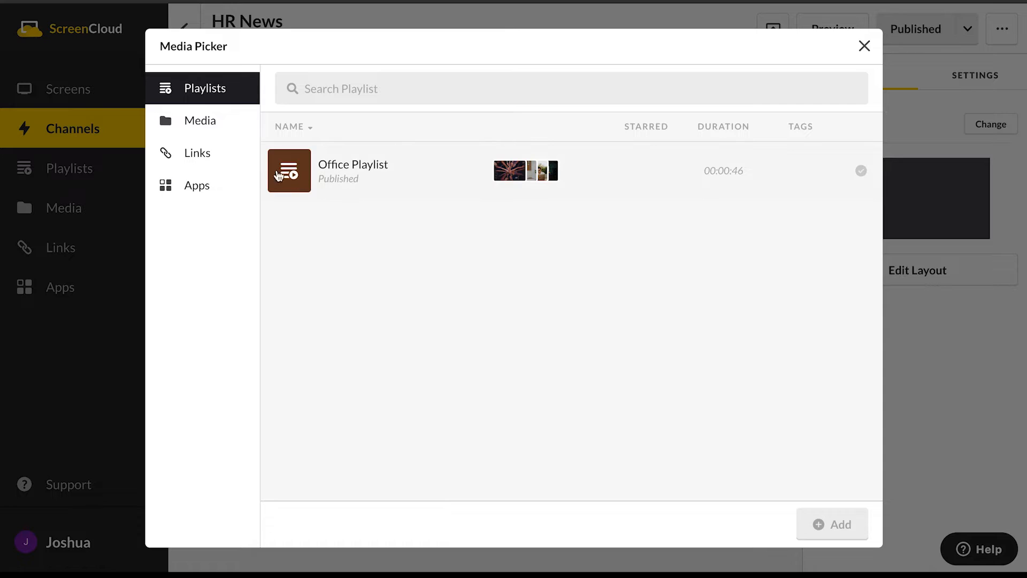
click(278, 175)
click(821, 524)
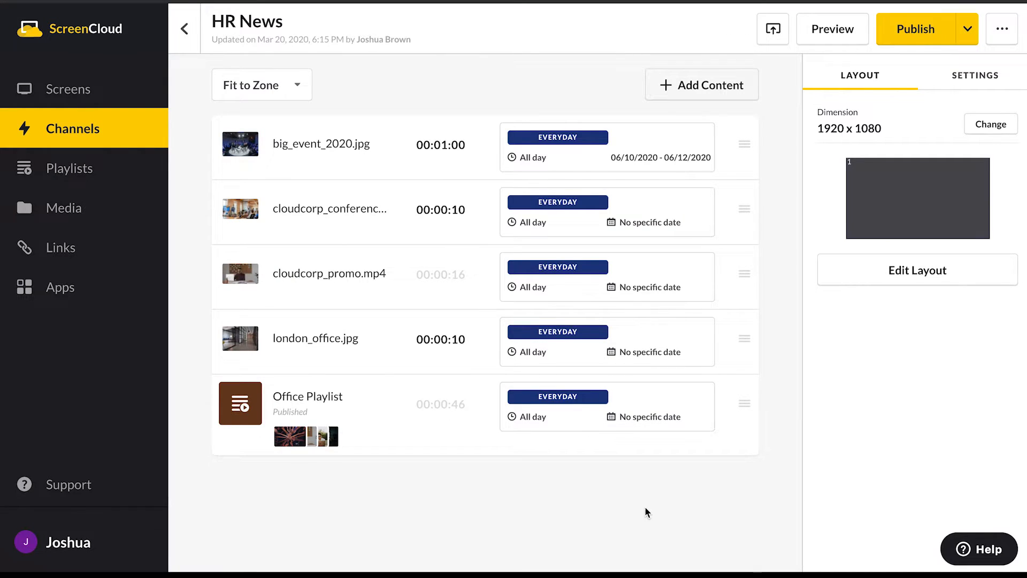
click(912, 32)
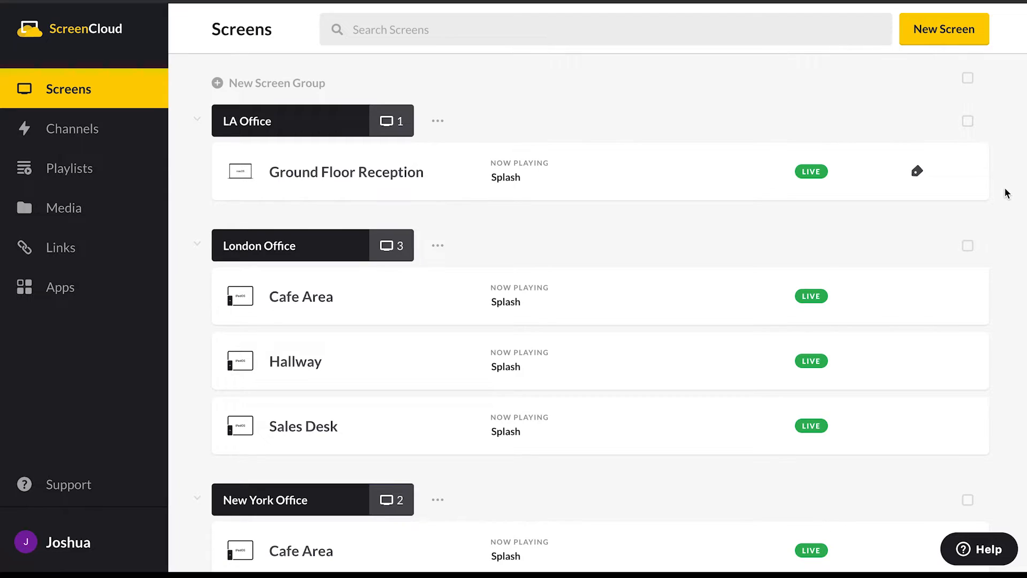
- Set Office Playlist as the content of the Ground Floor Reception screen in the LA Office group
mouse_move(689, 160)
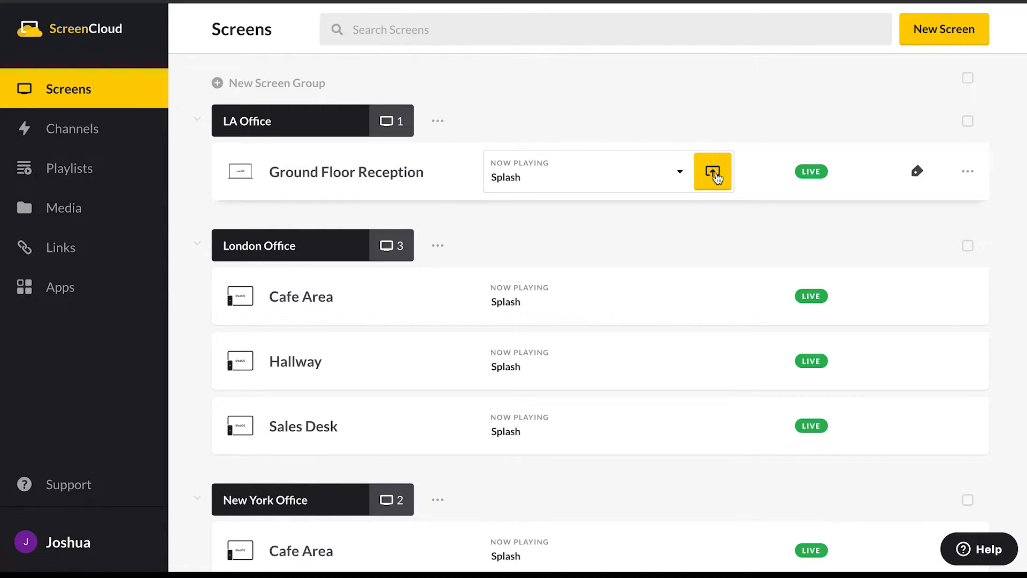
click(680, 174)
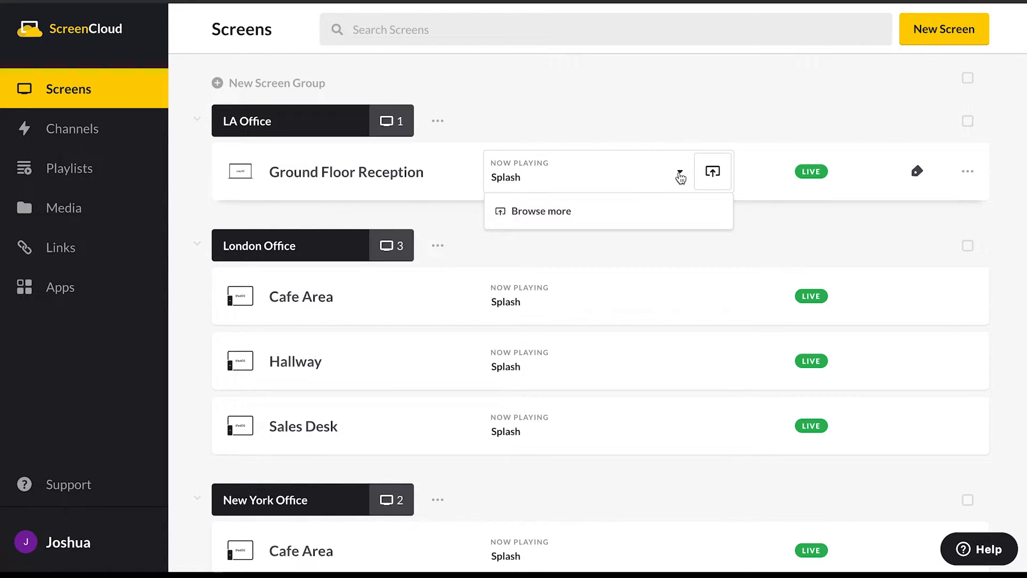
click(557, 219)
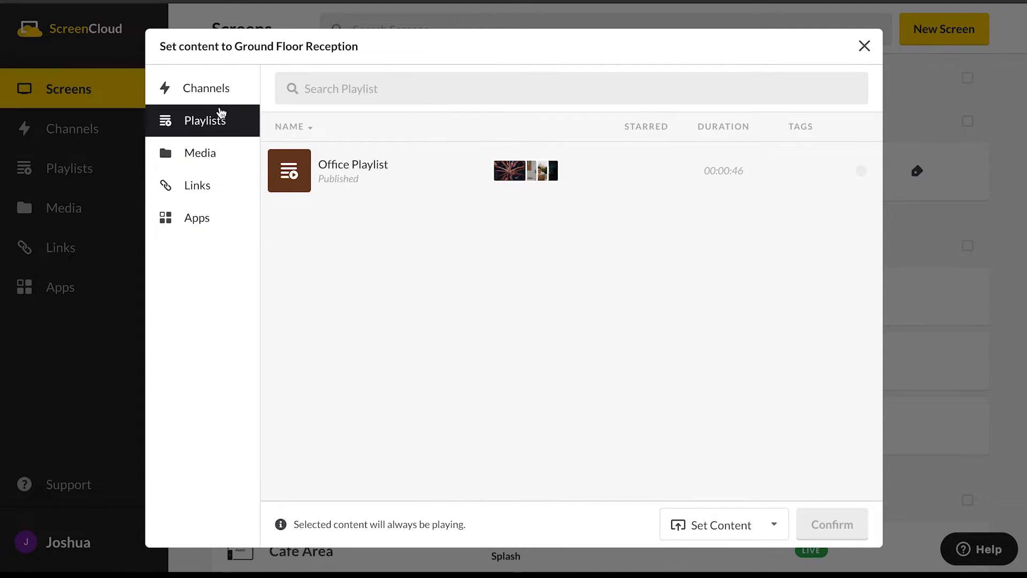
click(214, 92)
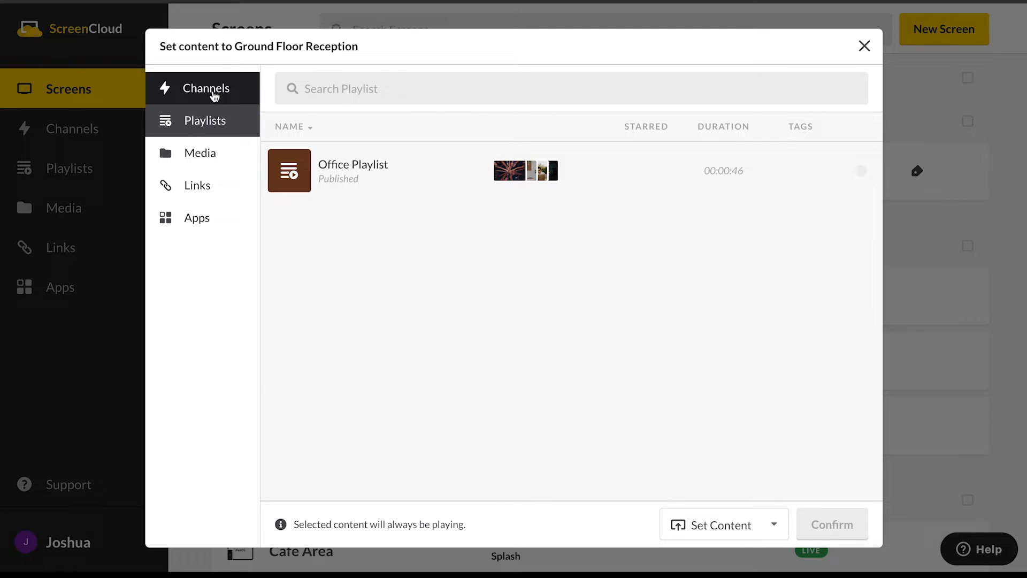
click(214, 120)
click(215, 148)
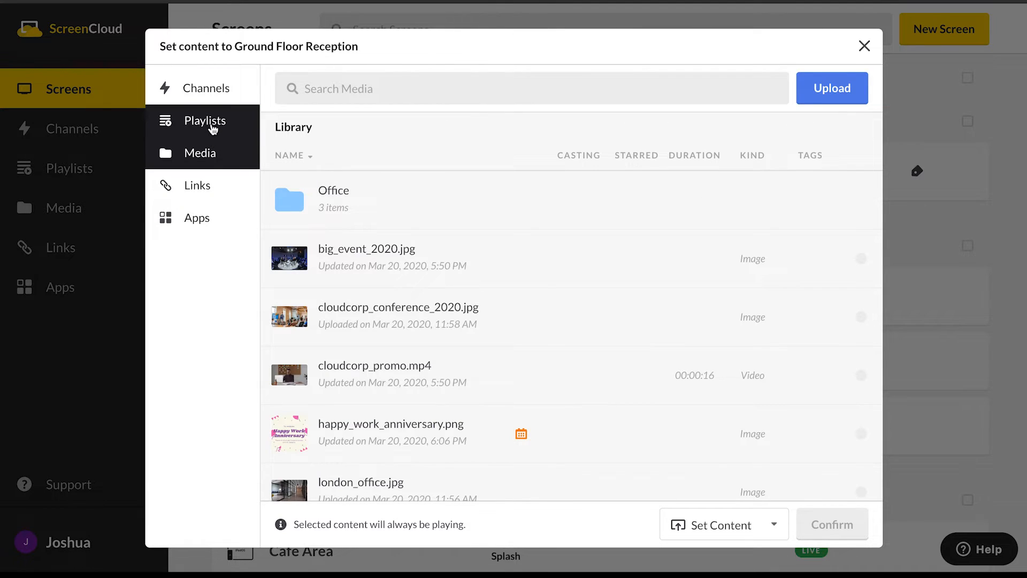
click(228, 132)
click(303, 173)
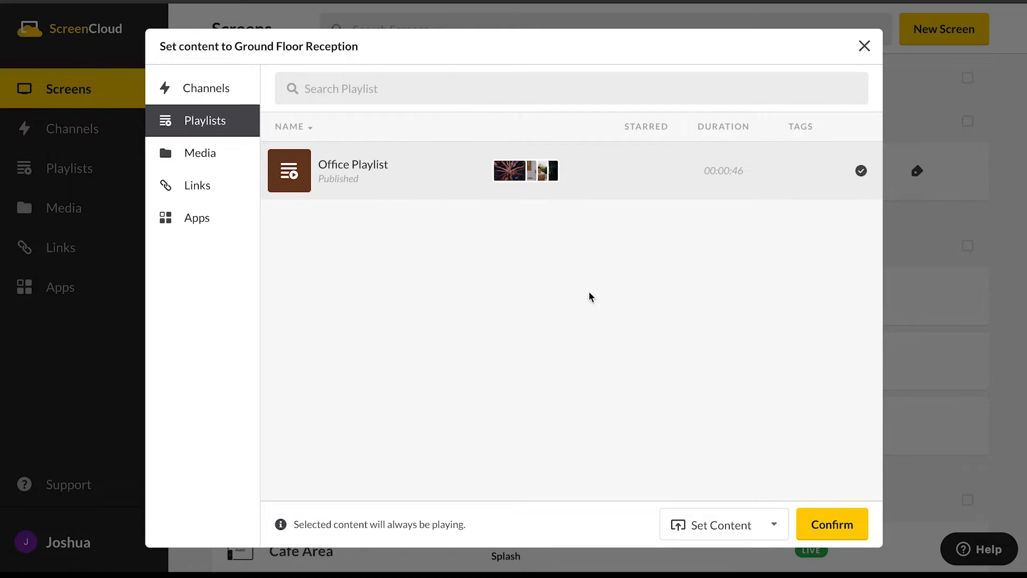
click(847, 530)
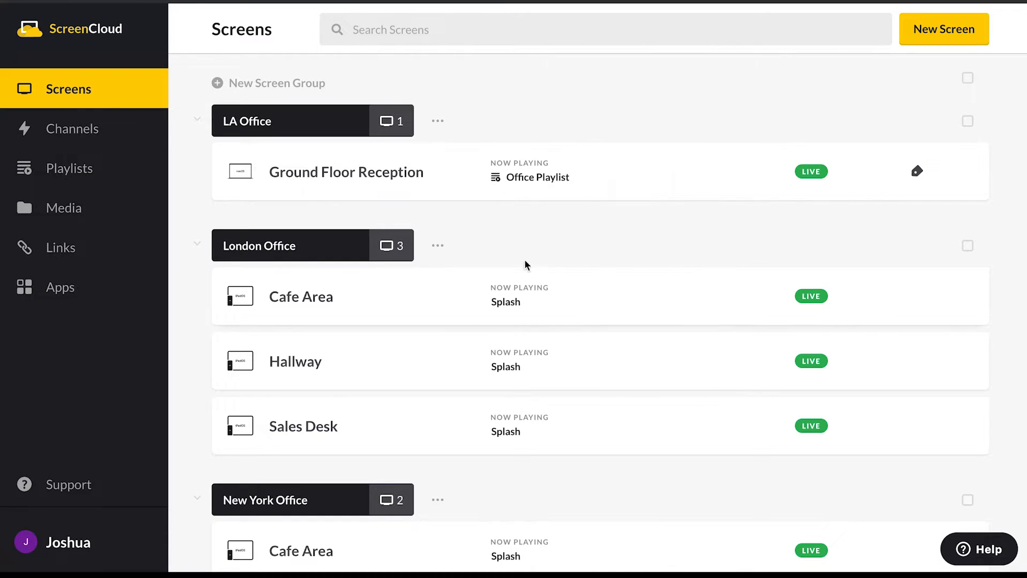
- Cast firedrill.png from the Office > Firedrill media folder to all screens in the LA Office and London Office groups
mouse_move(528, 172)
click(968, 122)
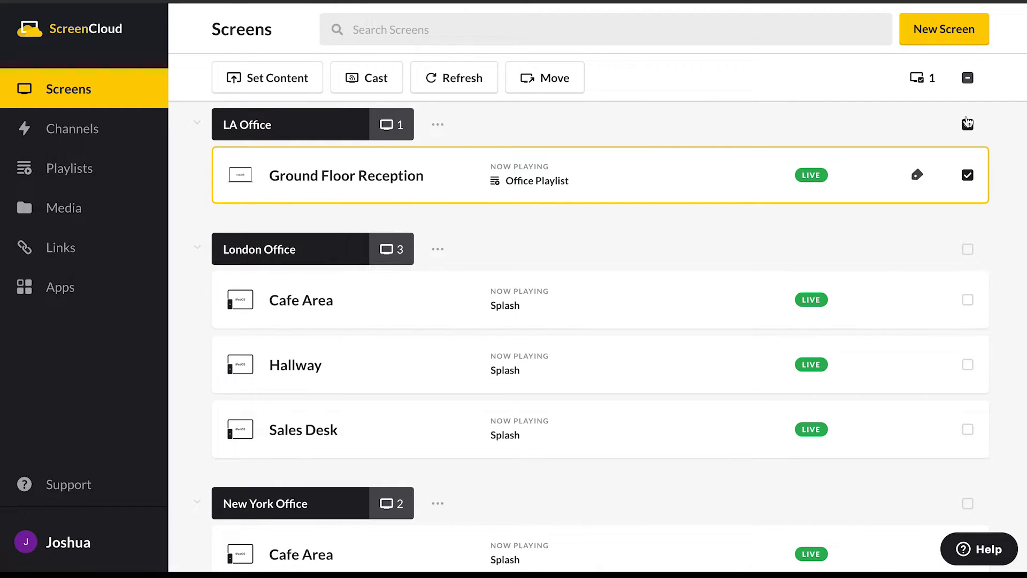
click(967, 250)
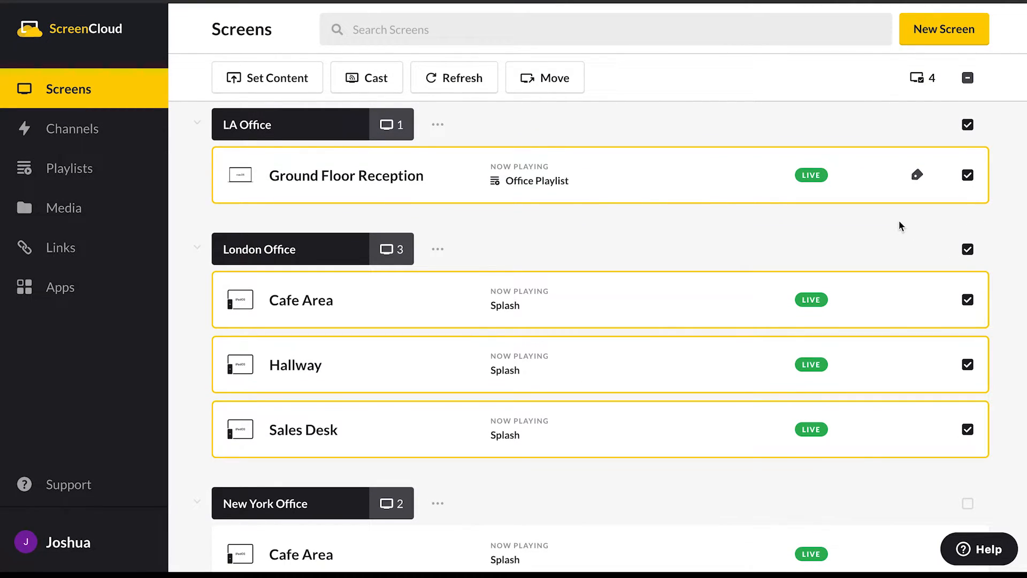
click(369, 79)
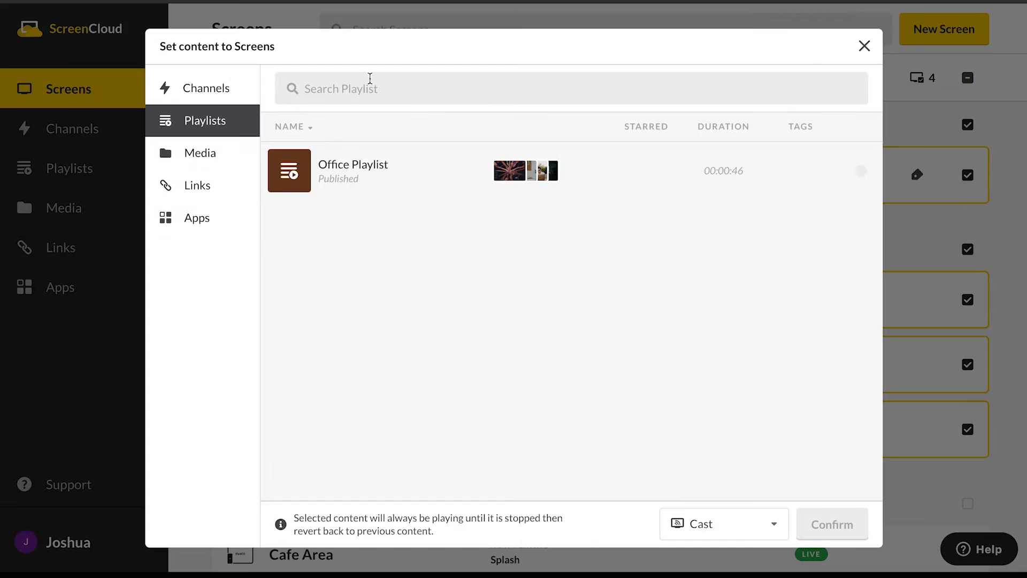
click(193, 156)
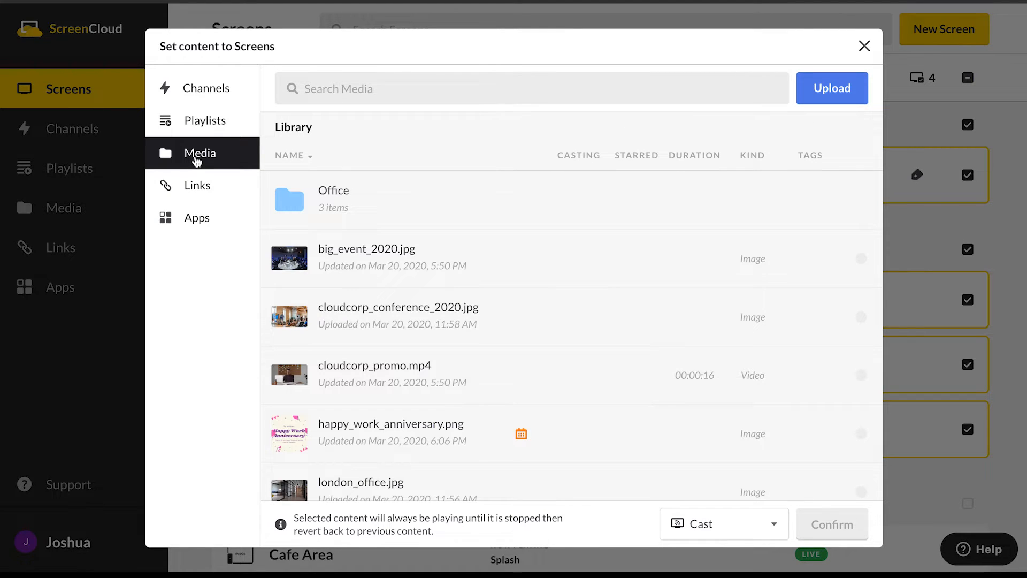
click(308, 202)
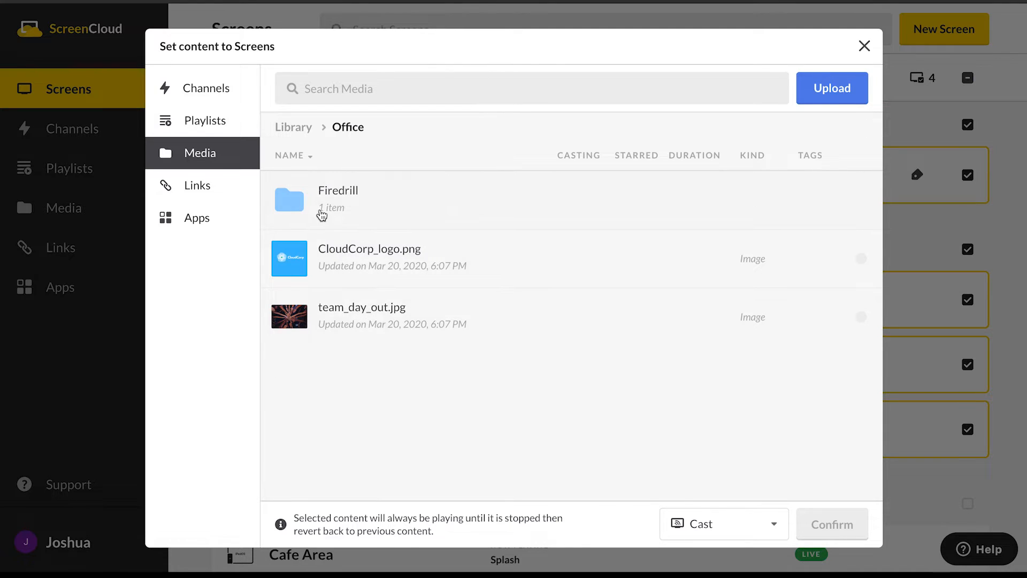
click(317, 206)
click(321, 203)
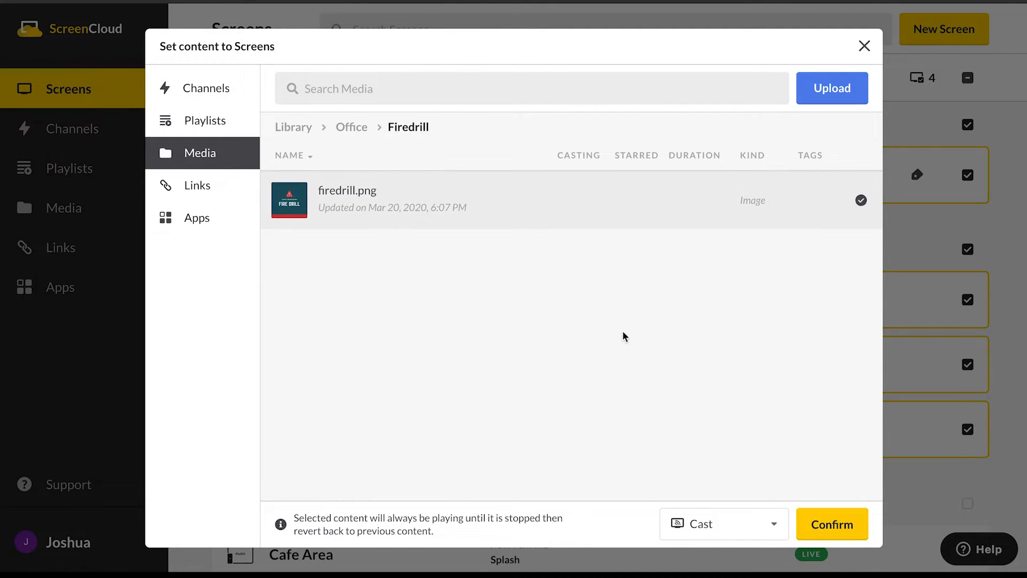
click(832, 525)
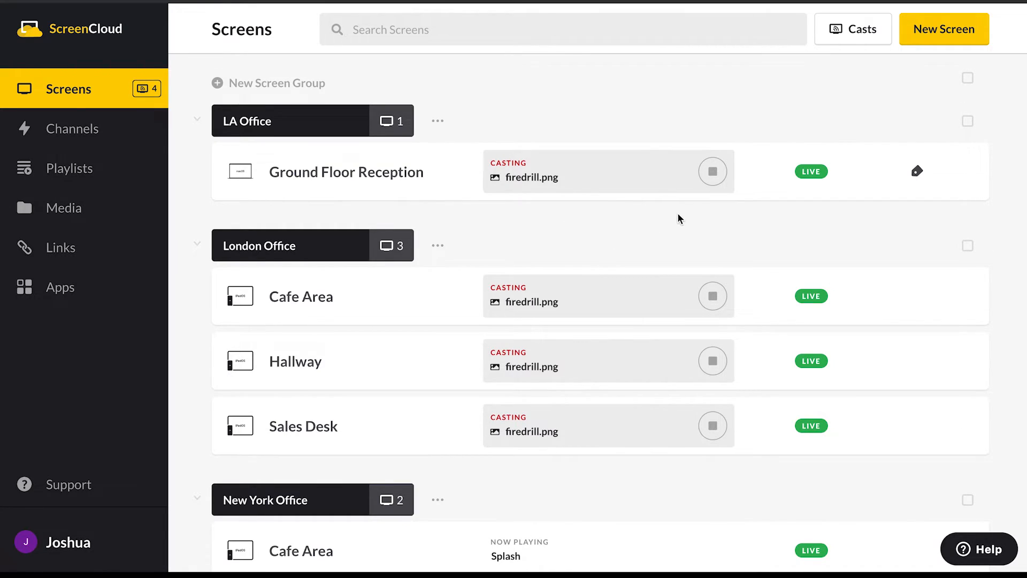
- Stop the firedrill.png cast on Ground Floor Reception and on London Office's Cafe Area, Hallway and Sales Desk screens
click(714, 172)
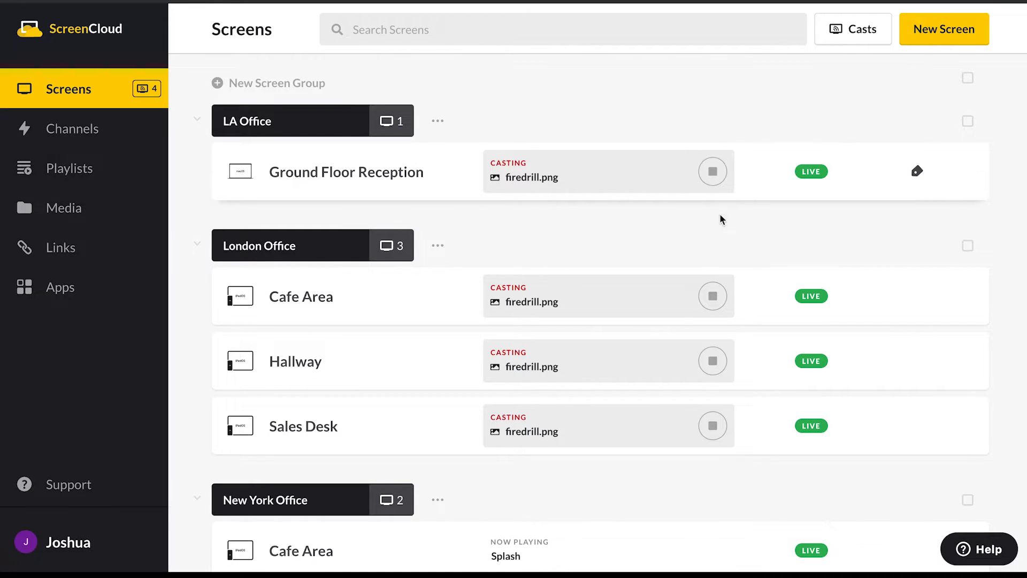
click(714, 297)
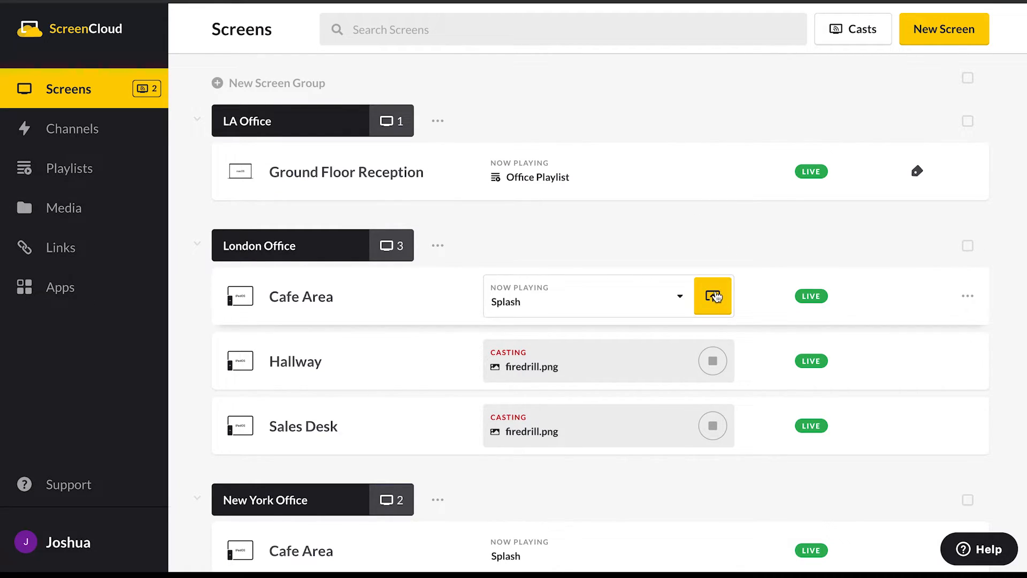
click(714, 362)
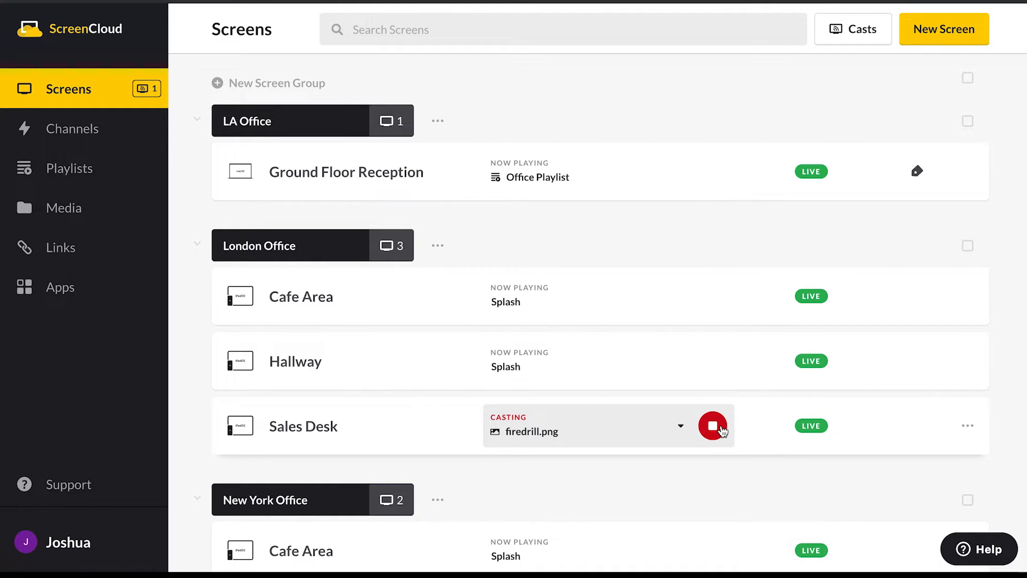
click(722, 428)
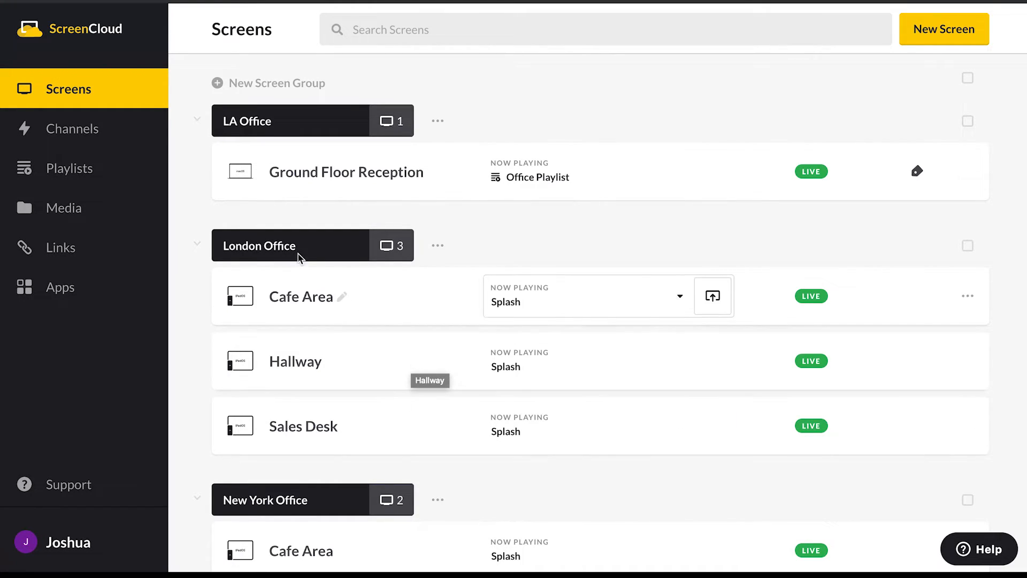
- Cast Office Playlist to Ground Floor Reception and to the London Office group's Cafe Area and Hallway screens
click(97, 171)
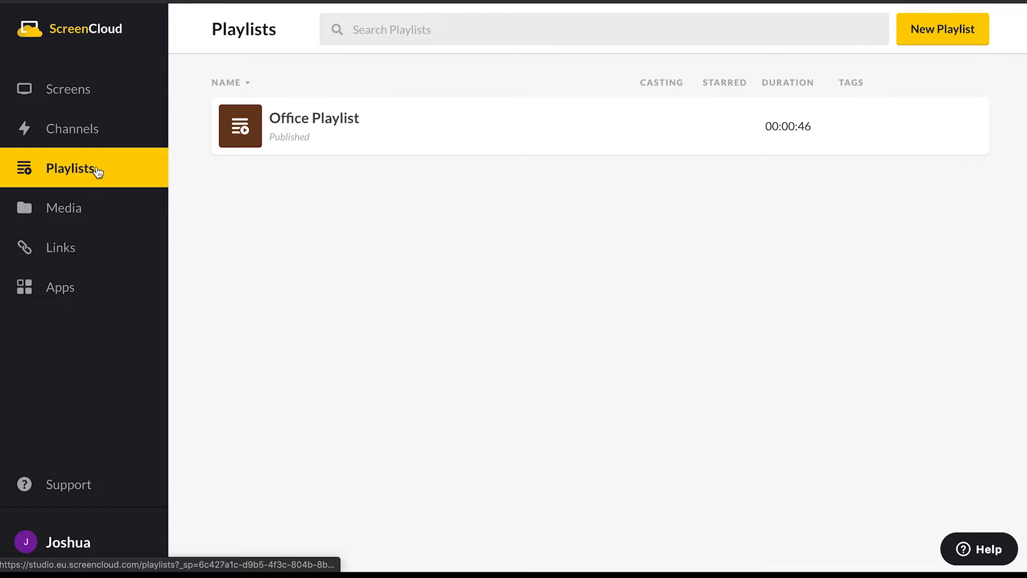
click(255, 127)
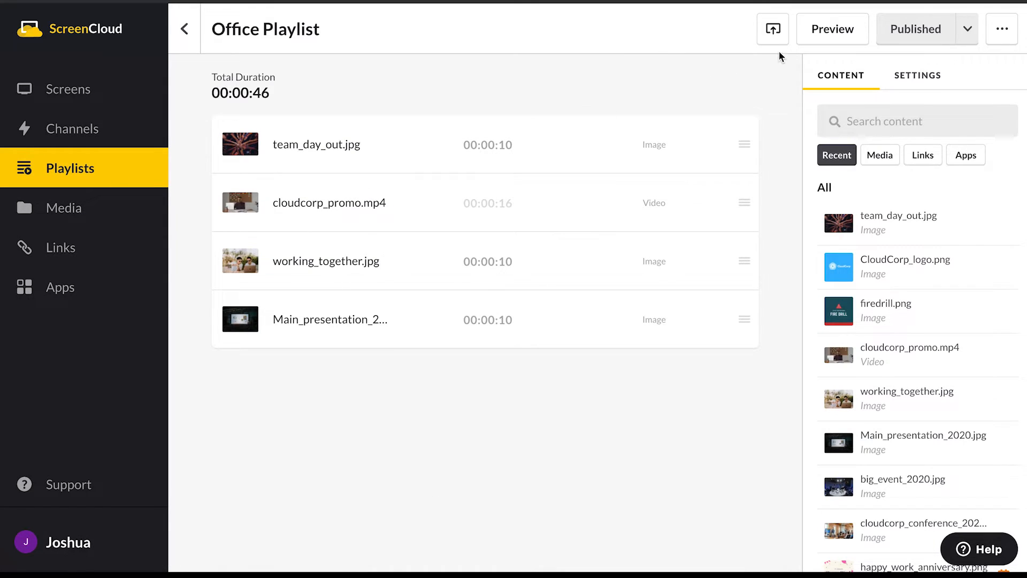
click(773, 30)
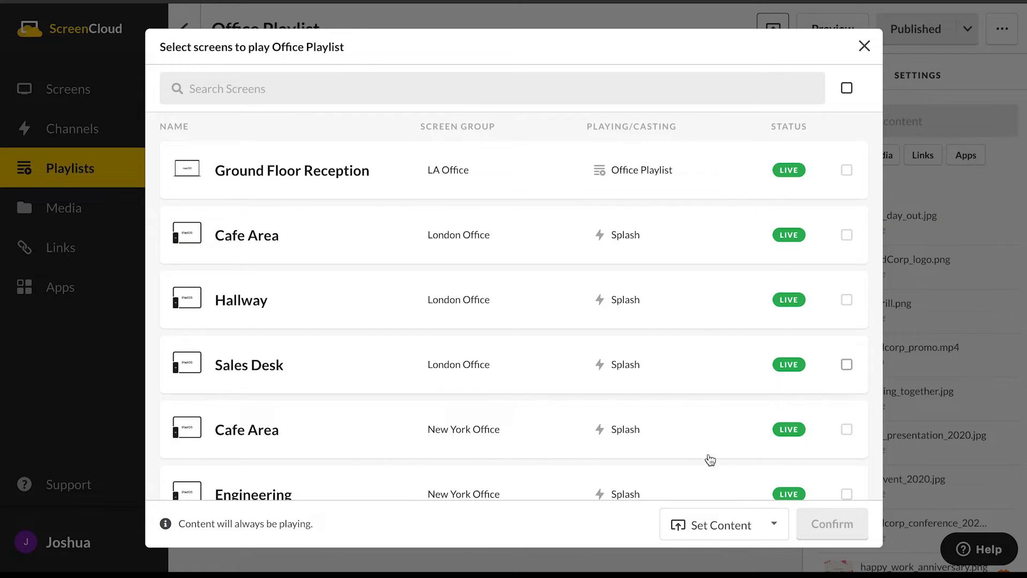
click(754, 533)
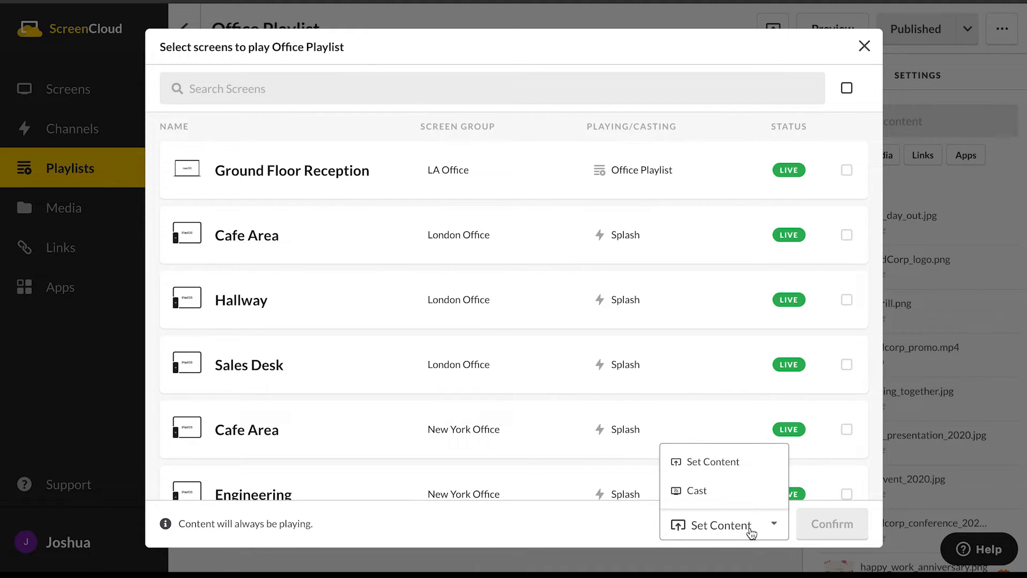
click(724, 499)
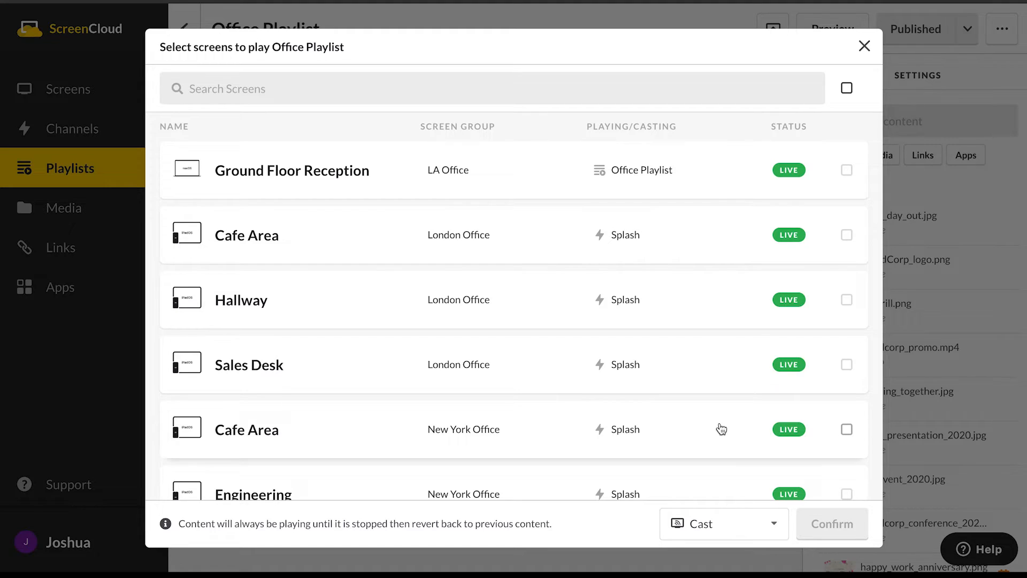
click(850, 172)
click(846, 235)
click(846, 300)
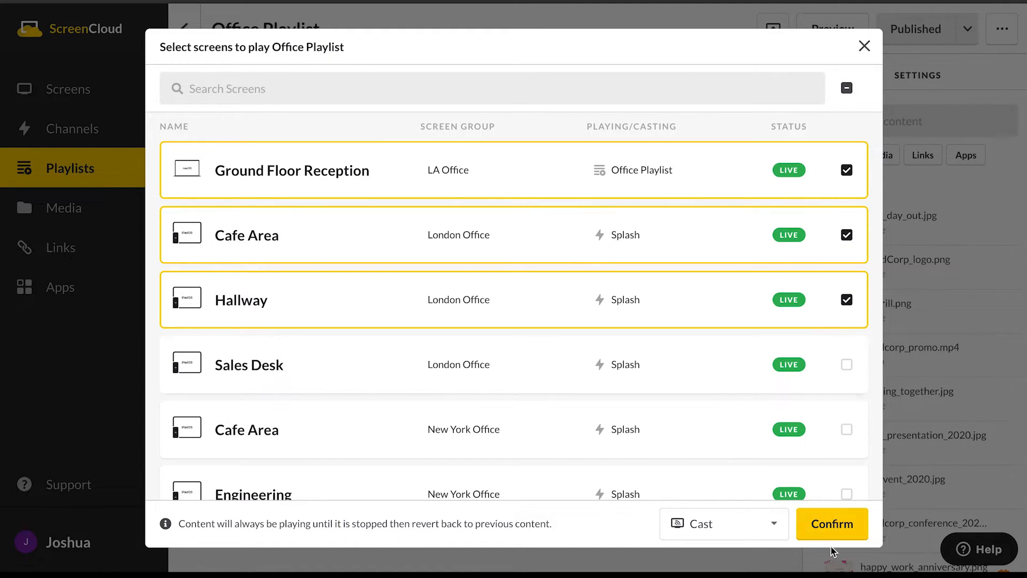
click(831, 524)
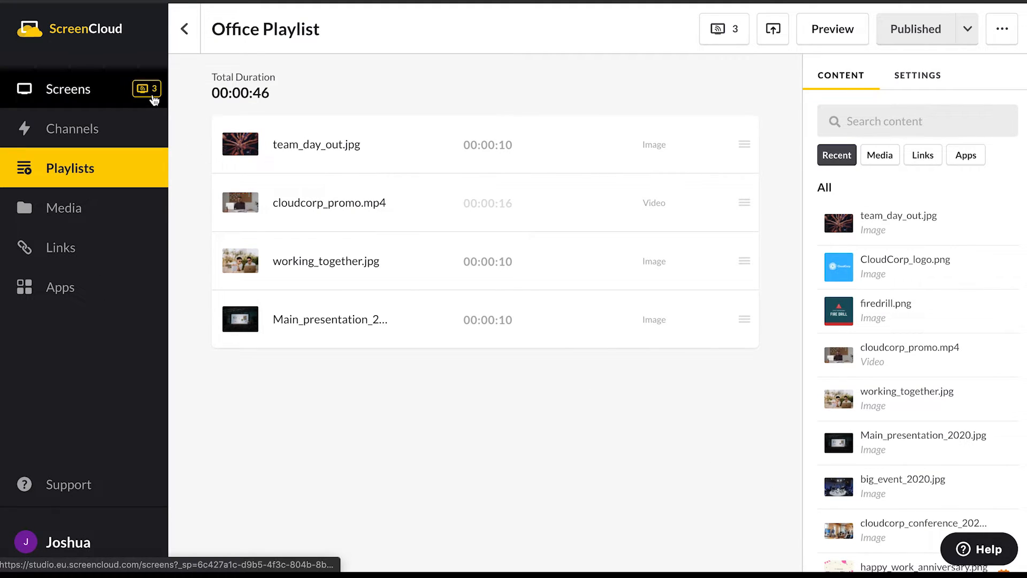
- Stop the Office Playlist cast on Ground Floor Reception, Cafe Area and Hallway from the playlist itself
click(731, 32)
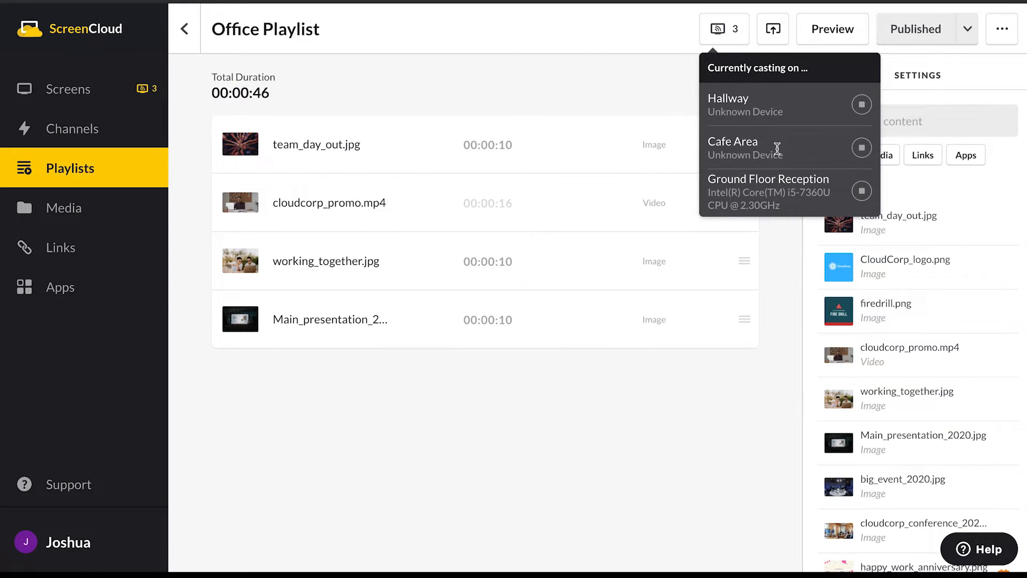
click(862, 192)
click(862, 149)
click(862, 105)
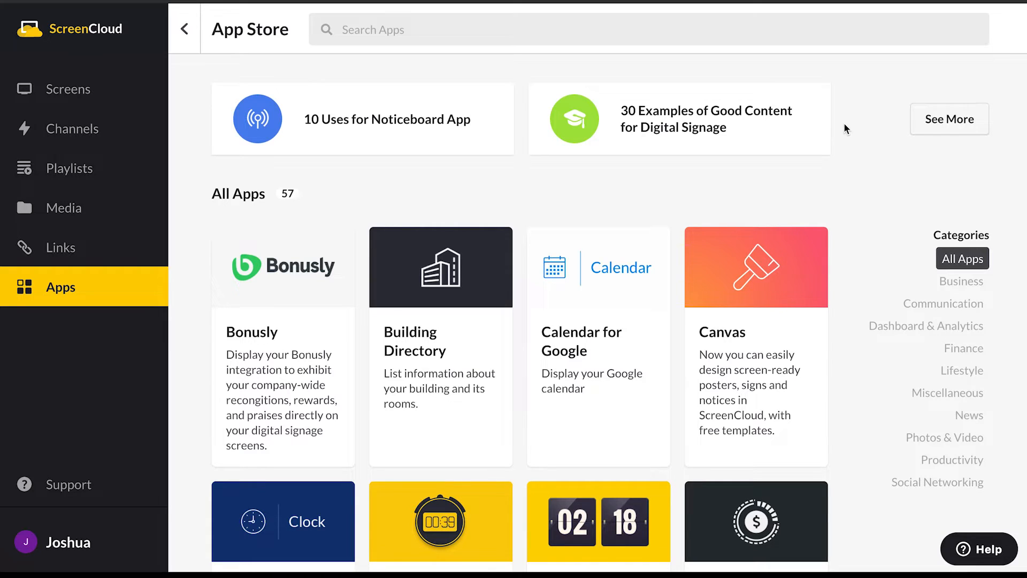
- Browse the App Store, search it for the Weather app and open that app's instances page
scroll(848, 228, down, 3)
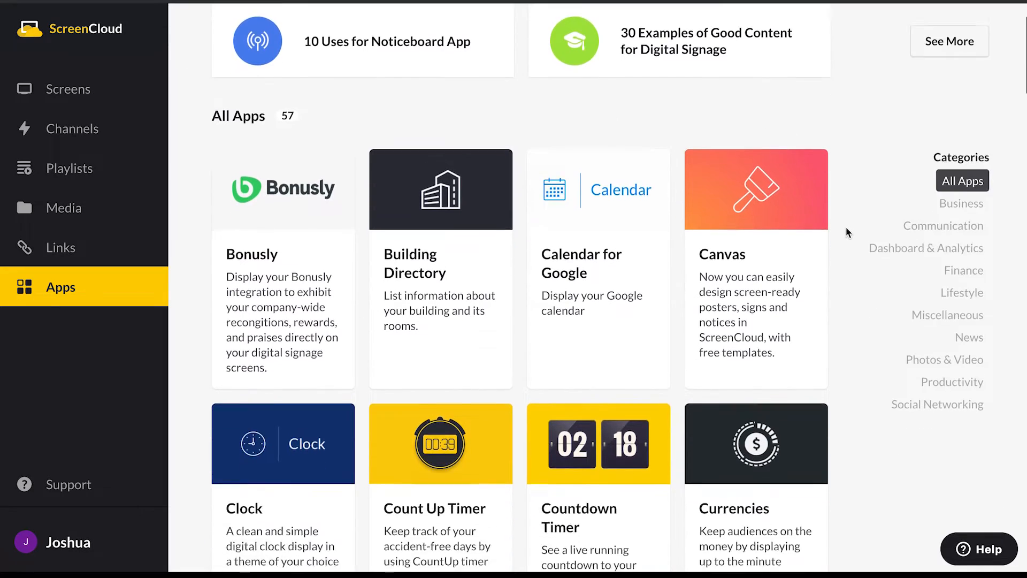
scroll(844, 228, up, 1)
scroll(843, 233, down, 1)
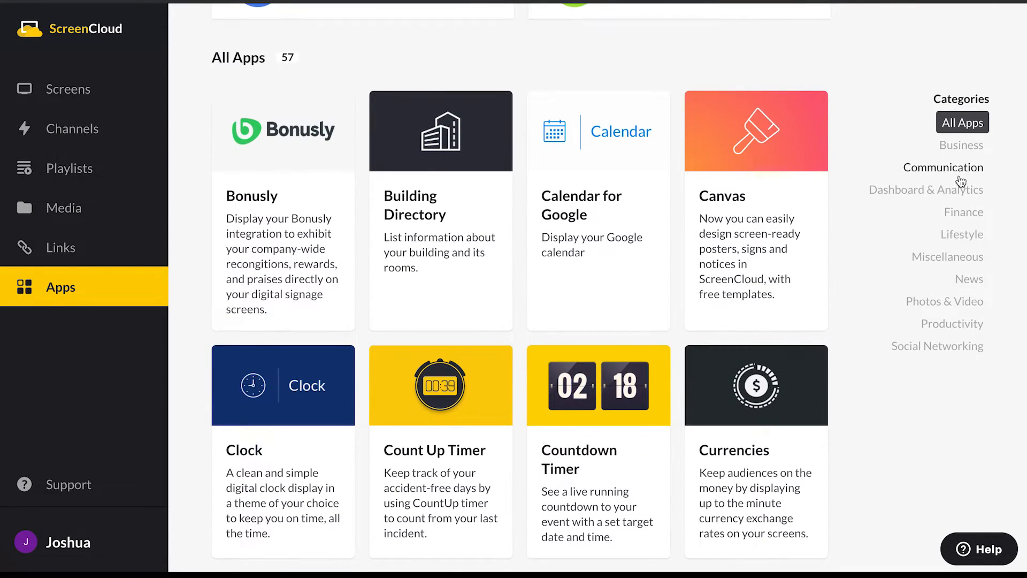
scroll(833, 131, up, 1)
scroll(640, 153, up, 1)
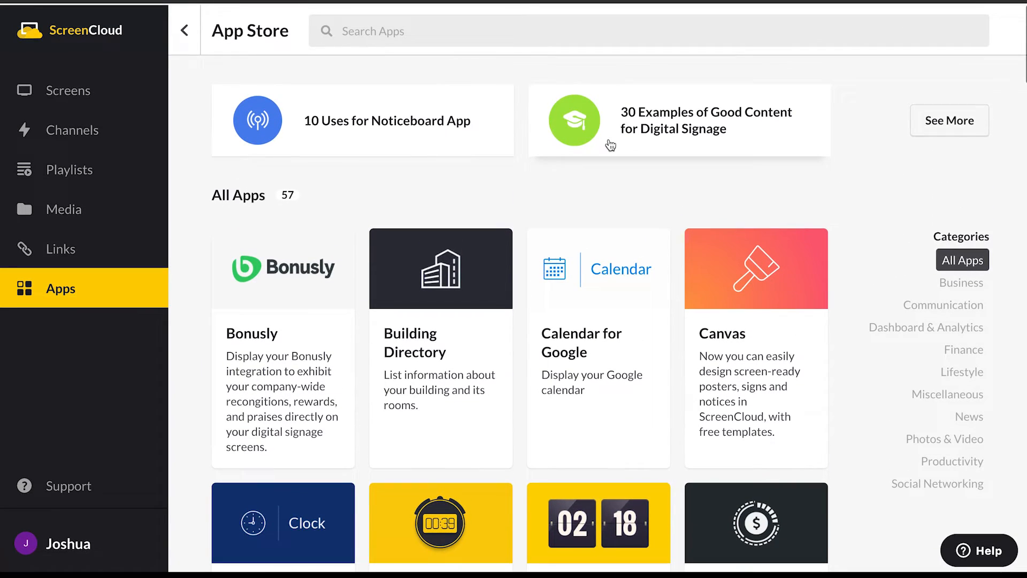
click(392, 28)
text(weath)
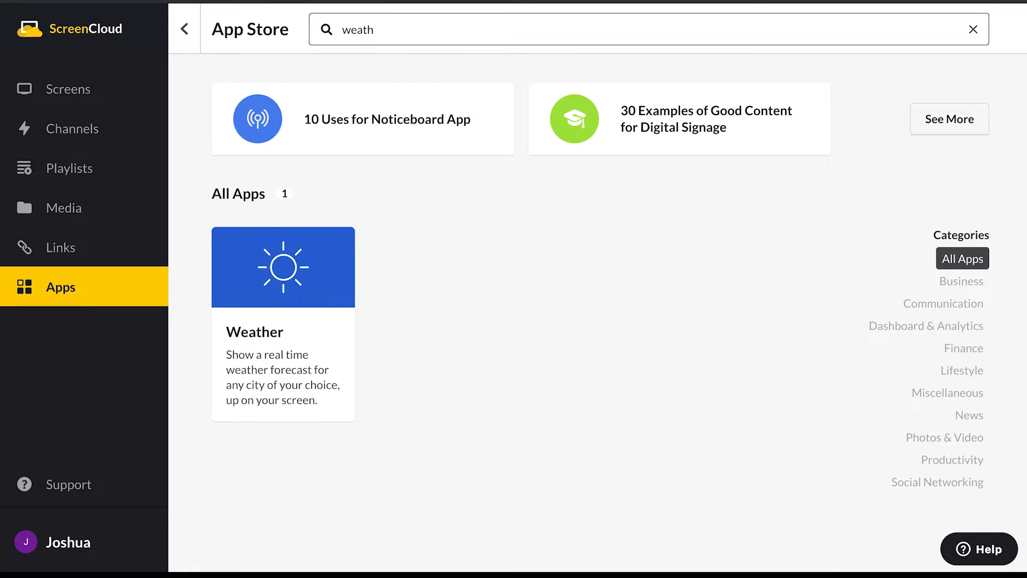
click(330, 259)
click(785, 75)
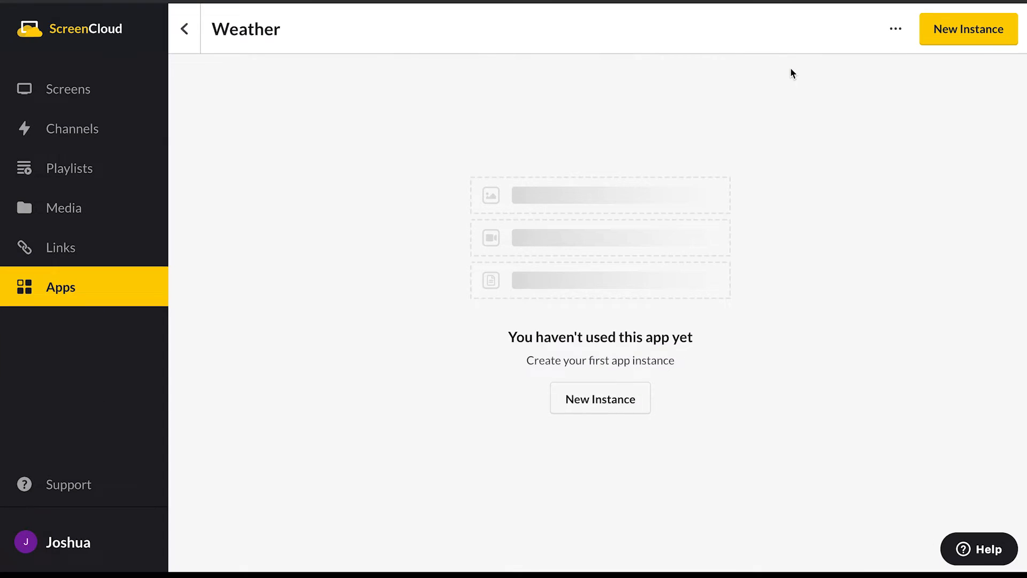
- Create a new instance of the Weather app and name it Office Weather
click(939, 42)
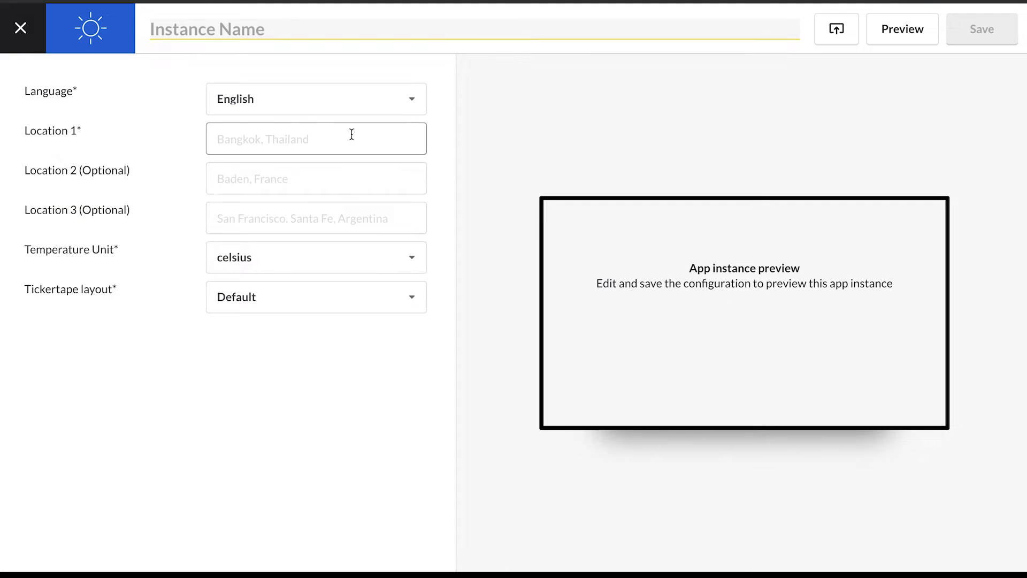
click(236, 35)
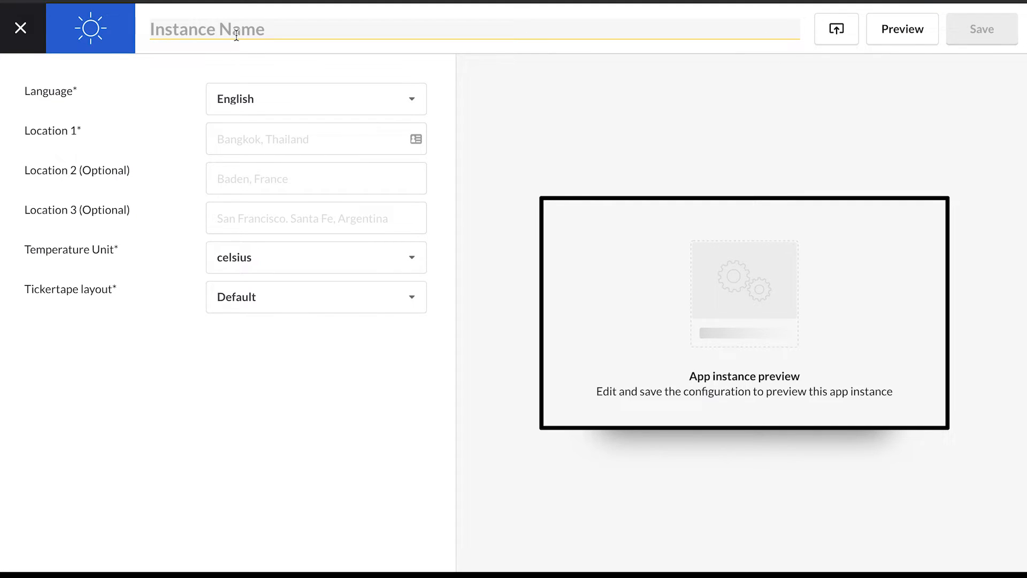
text(Office Weather)
- Set the Office Weather locations to New York and London with the temperature unit fahrenheit, and save the instance
click(280, 137)
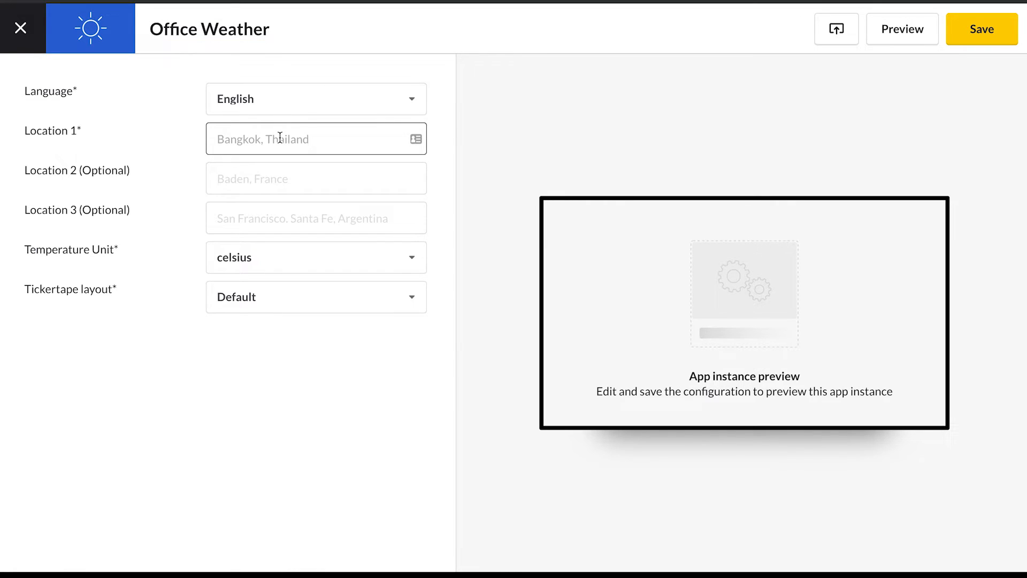
text(New York)
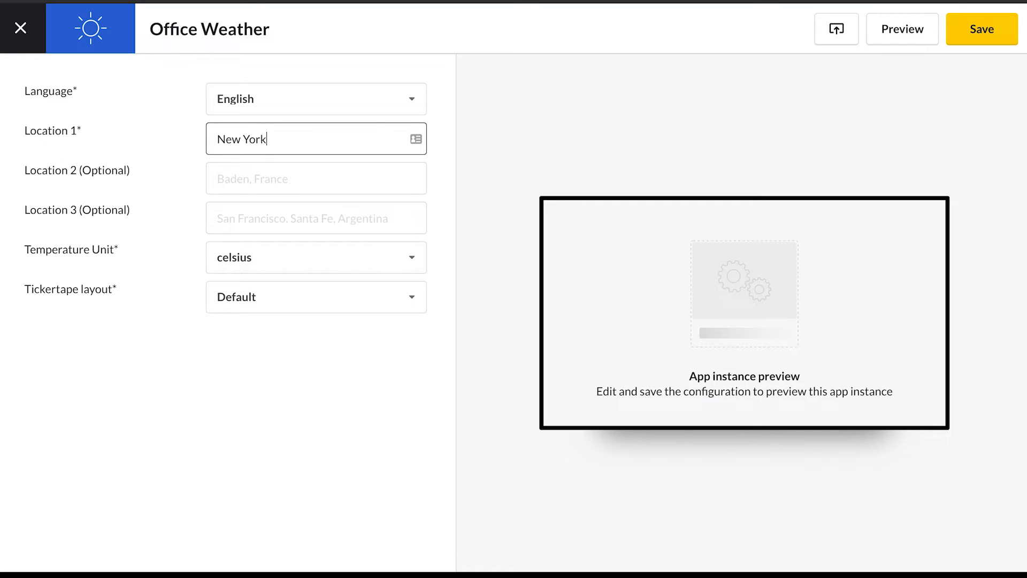
click(298, 183)
text(London)
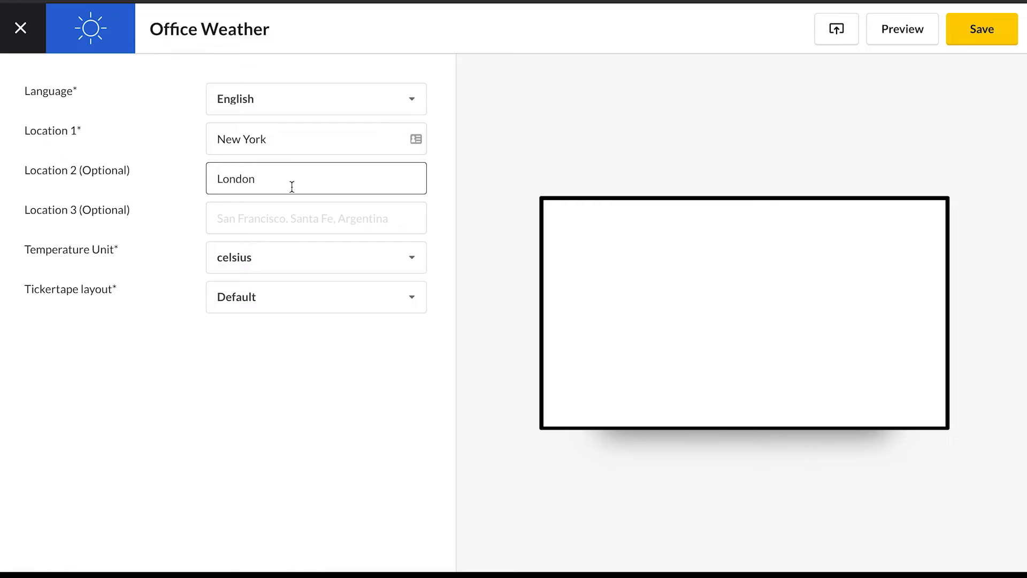
click(310, 267)
click(294, 320)
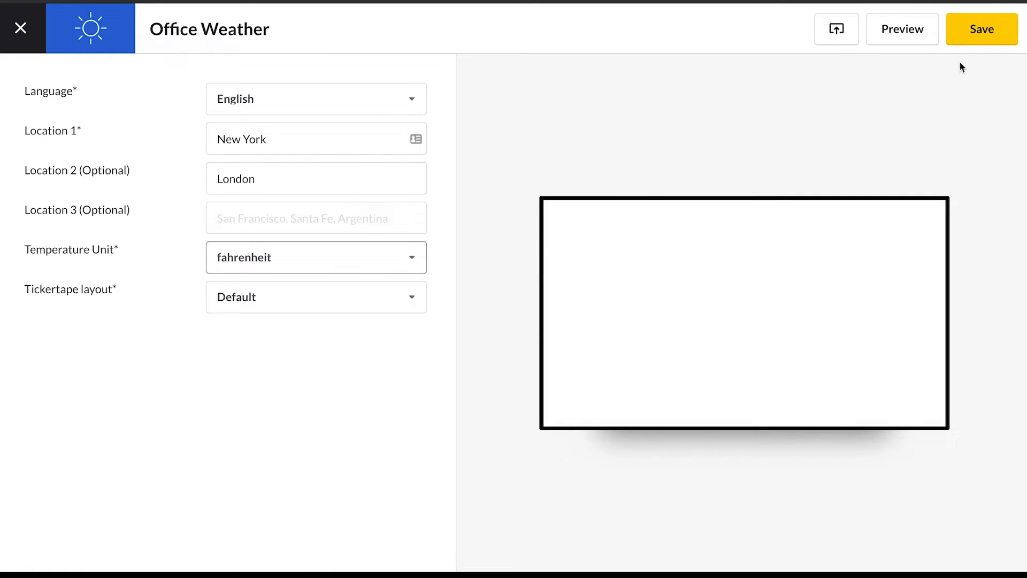
click(982, 31)
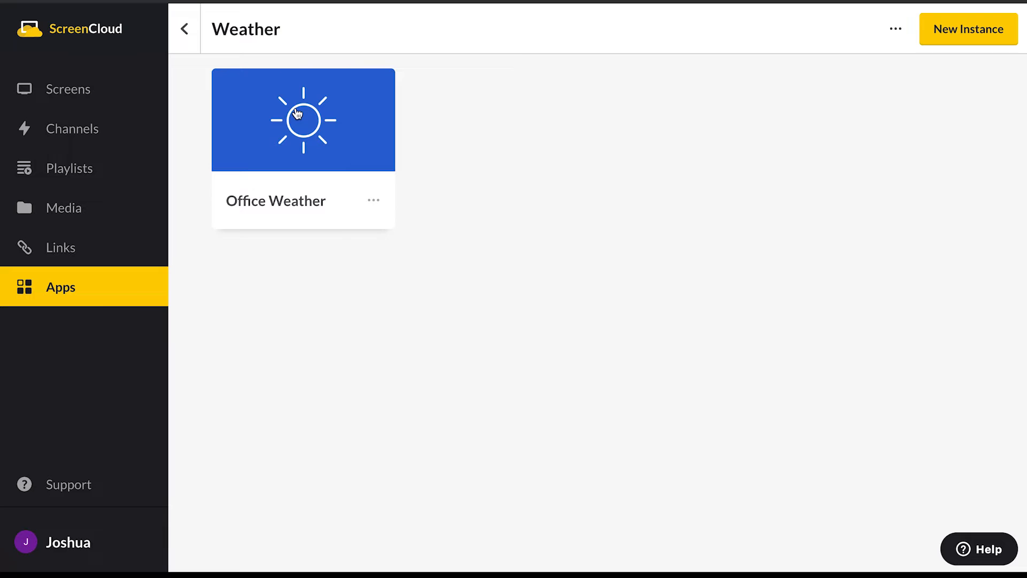
- Add the Office Weather app instance to the end of the HR News channel's content
click(129, 132)
click(304, 185)
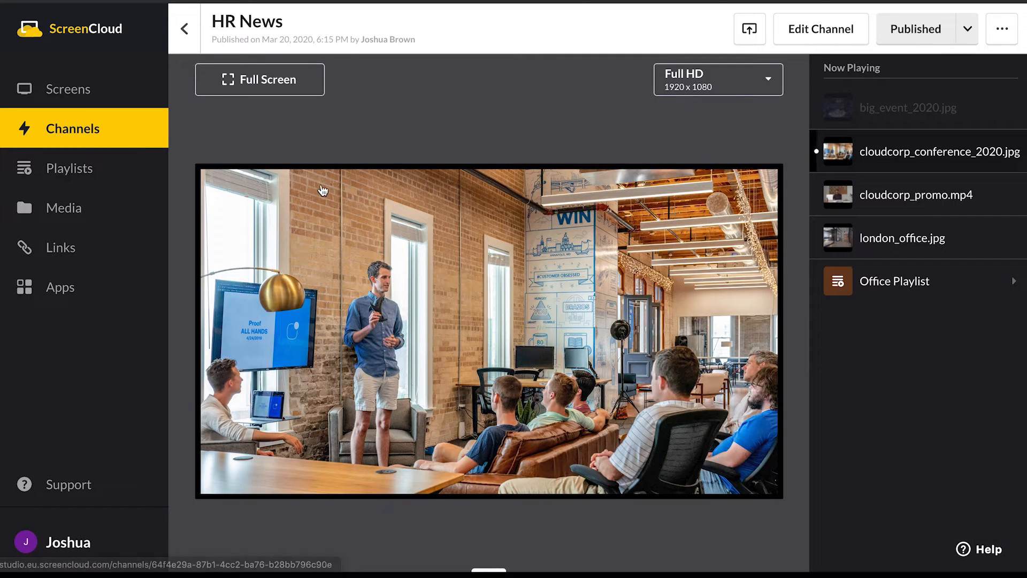
click(838, 29)
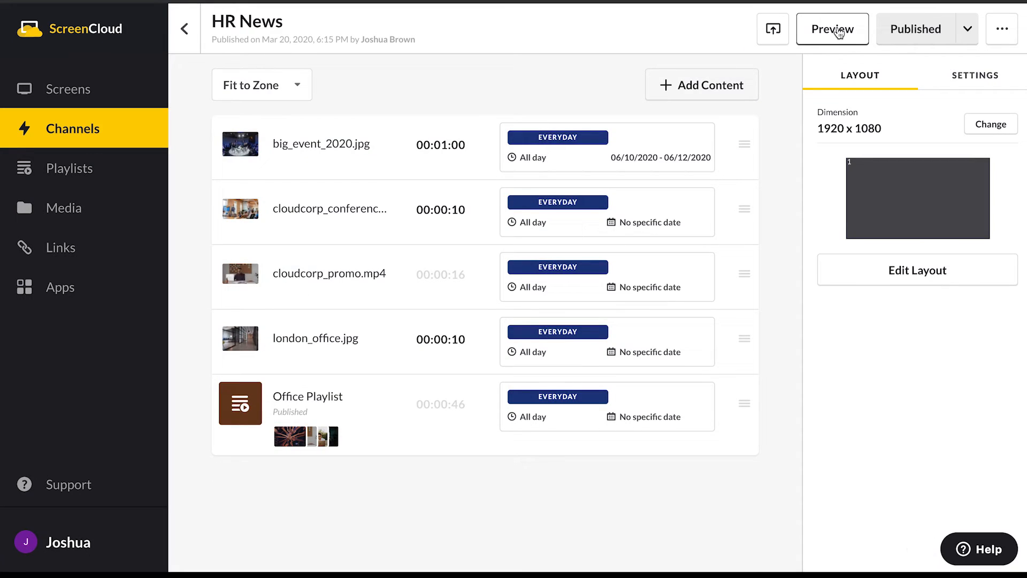
click(702, 96)
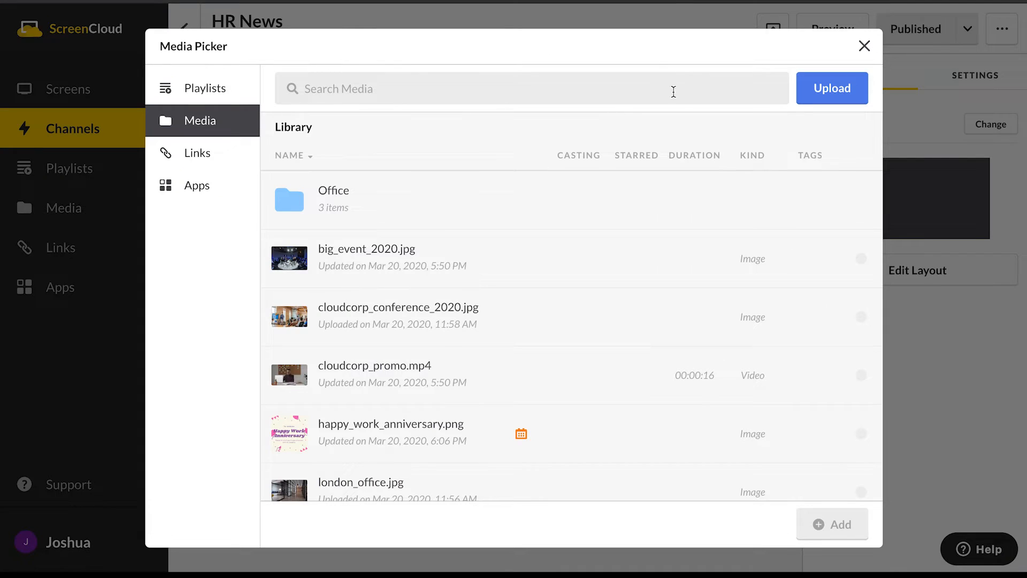
click(184, 191)
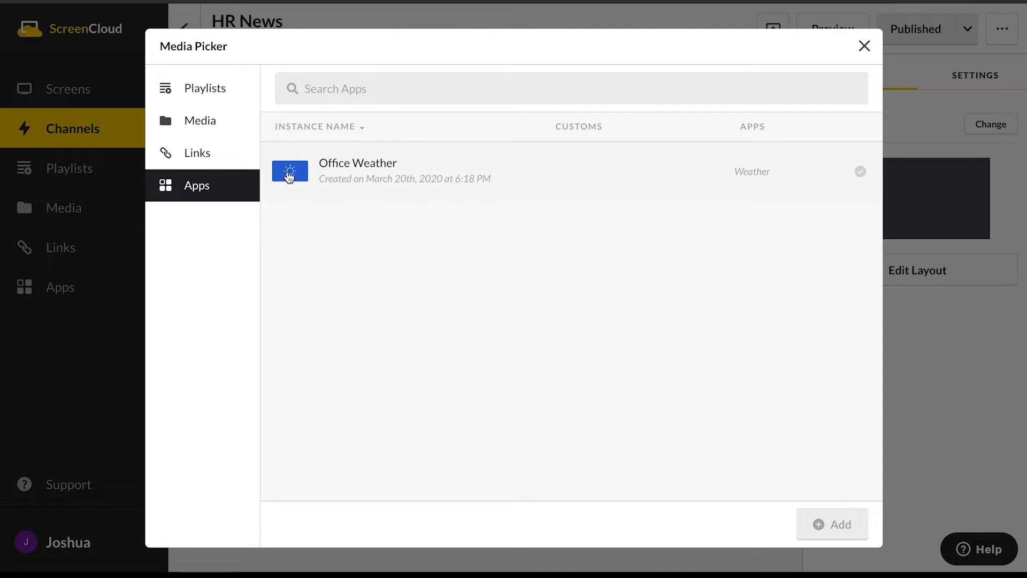
click(290, 175)
click(823, 526)
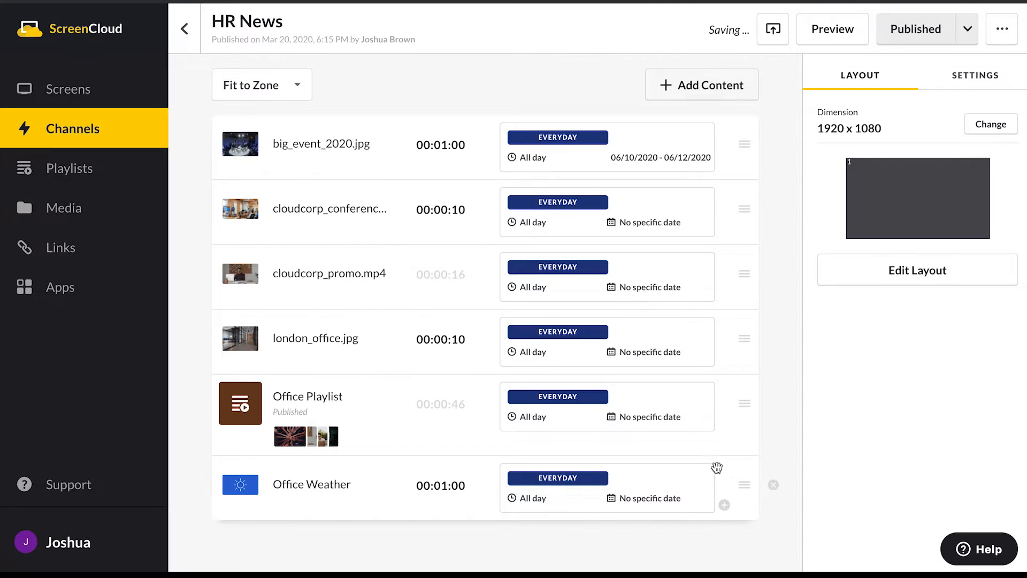
- Preview the HR News channel and show its Office Weather item
click(816, 28)
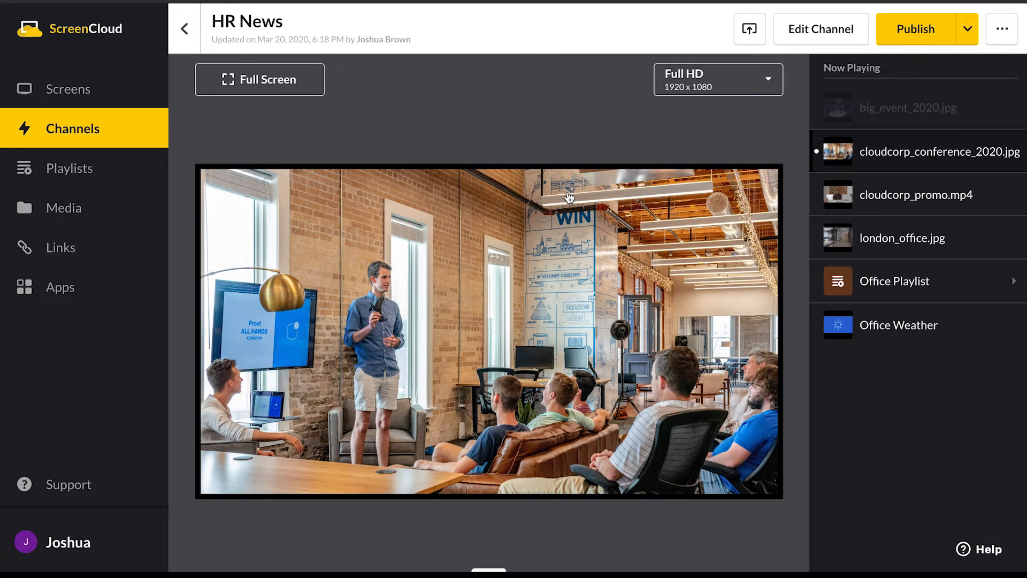
click(889, 340)
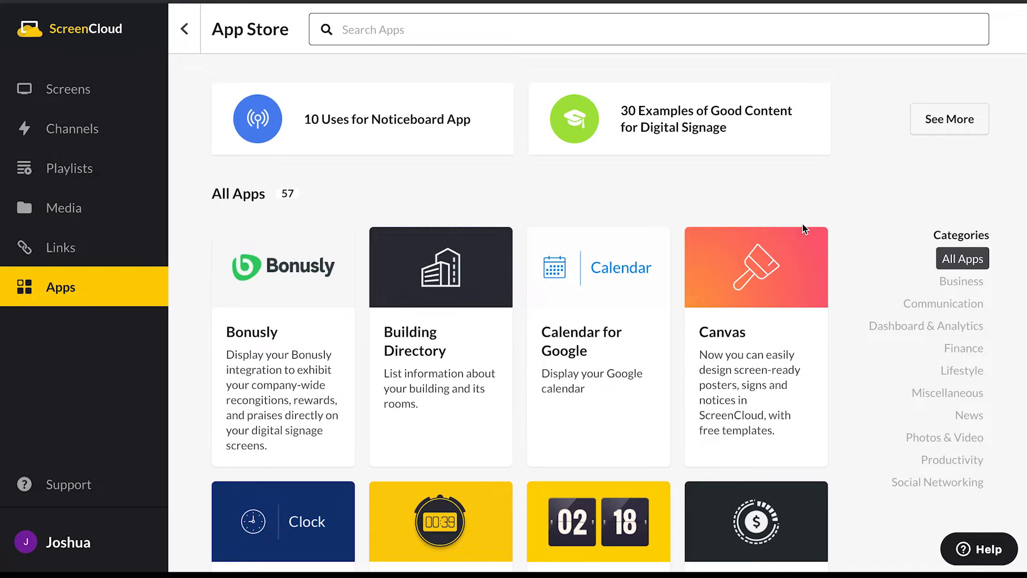
- Open the installed Canvas app from the App Store and start a new instance
click(778, 290)
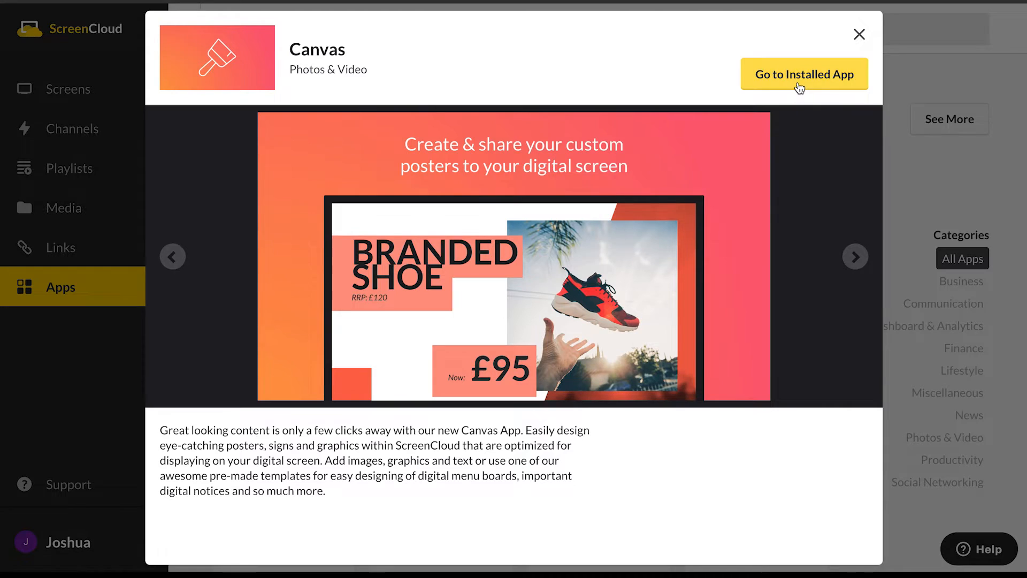
click(800, 87)
click(955, 33)
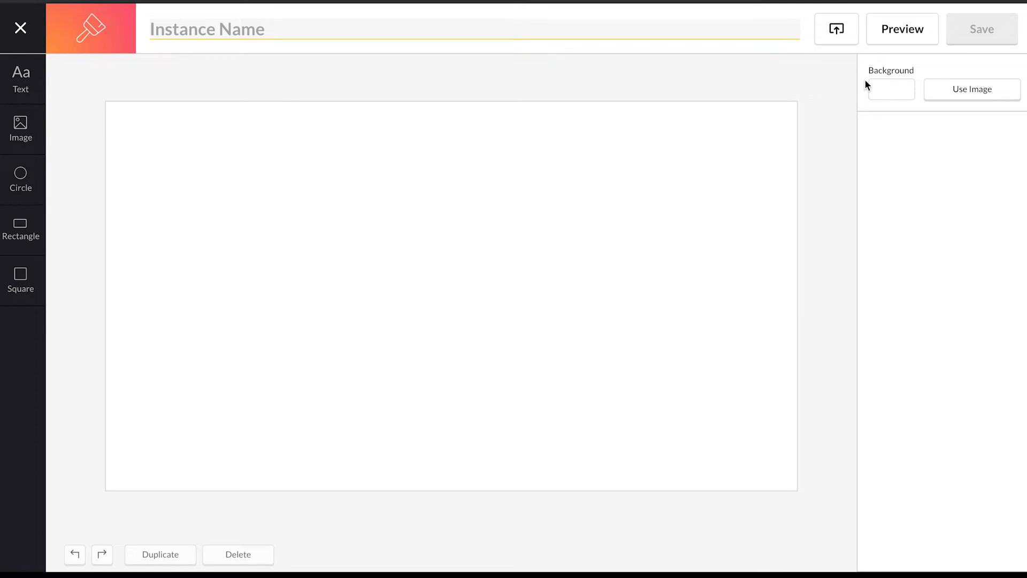
- Upload the photo of joined hands from the Downloads folder and use it as the canvas background image
click(892, 91)
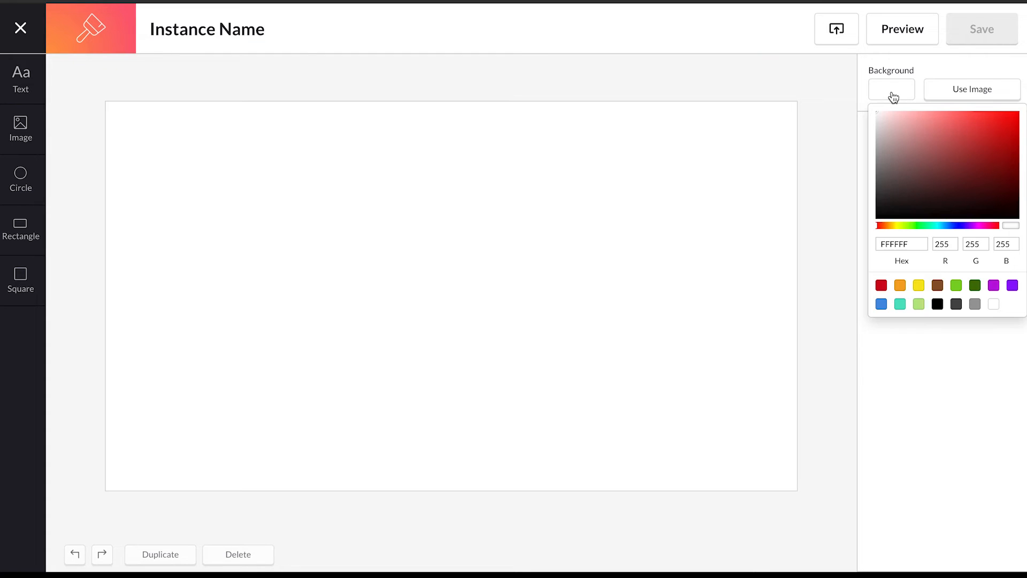
click(971, 91)
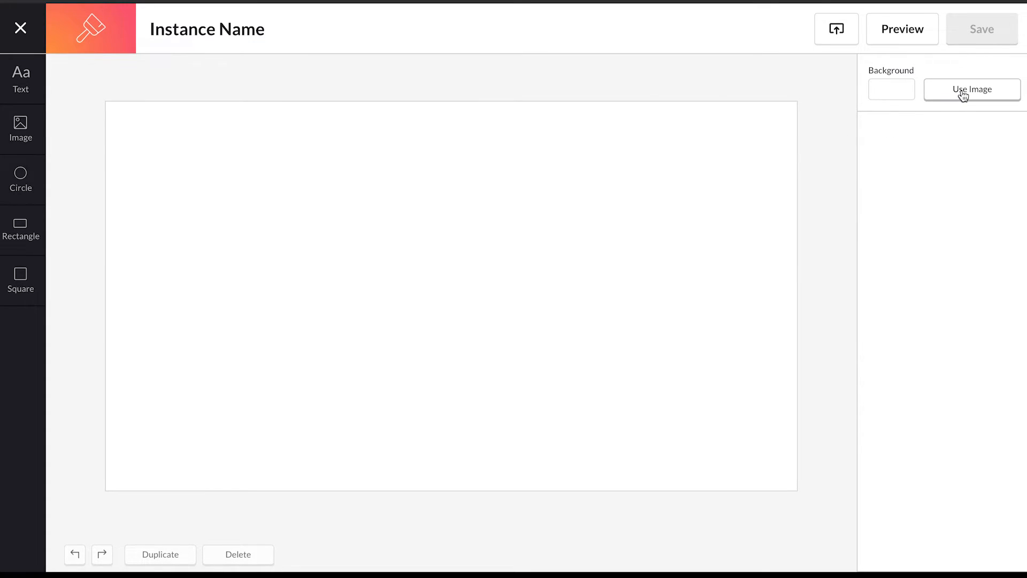
click(965, 95)
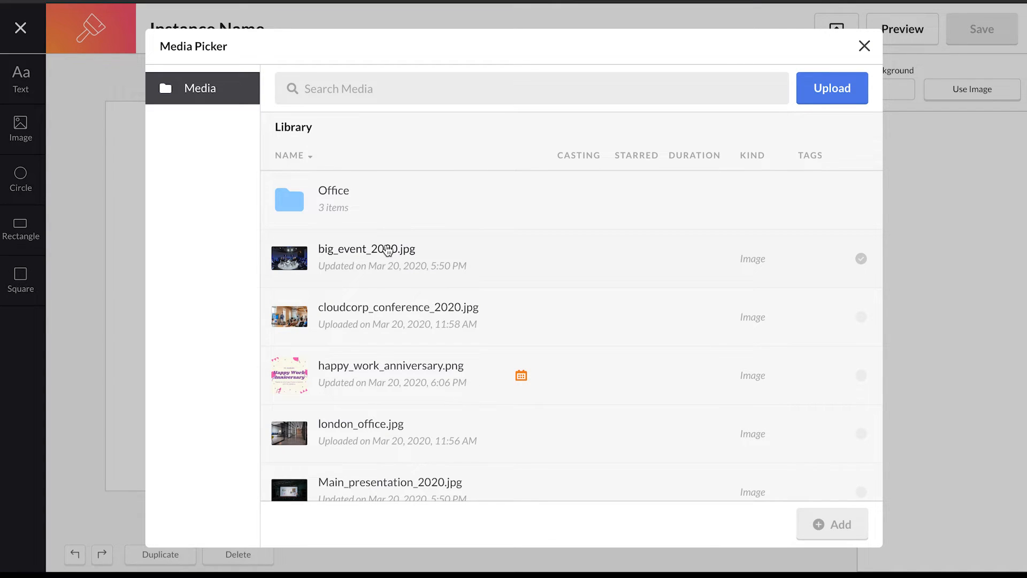
click(817, 87)
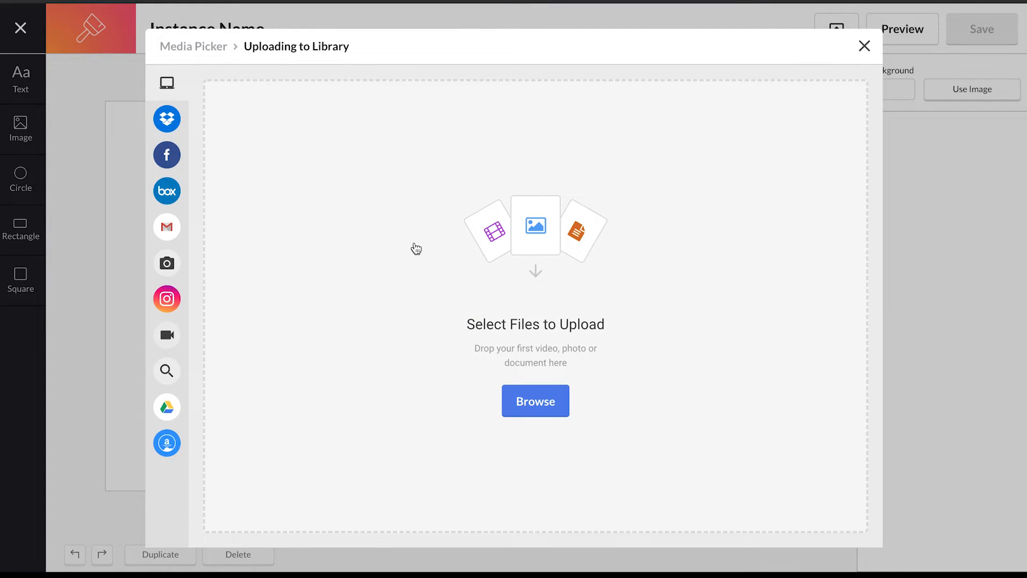
click(523, 404)
click(770, 283)
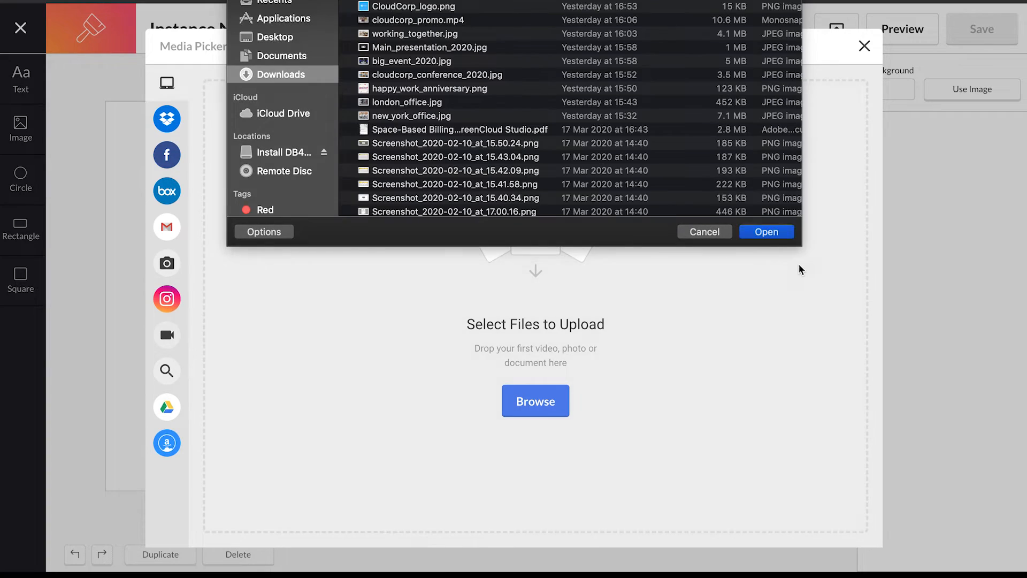
click(844, 518)
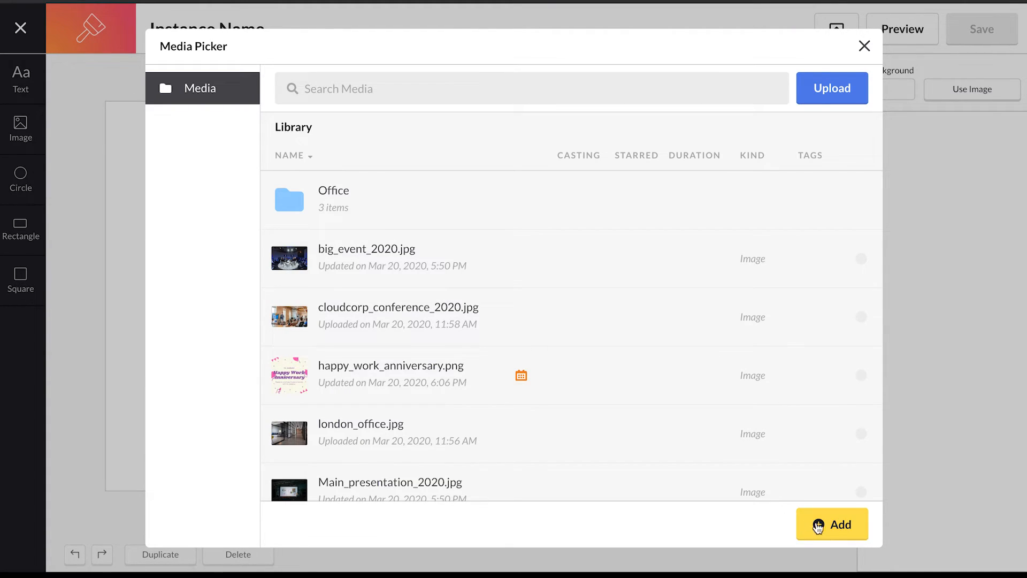
click(828, 527)
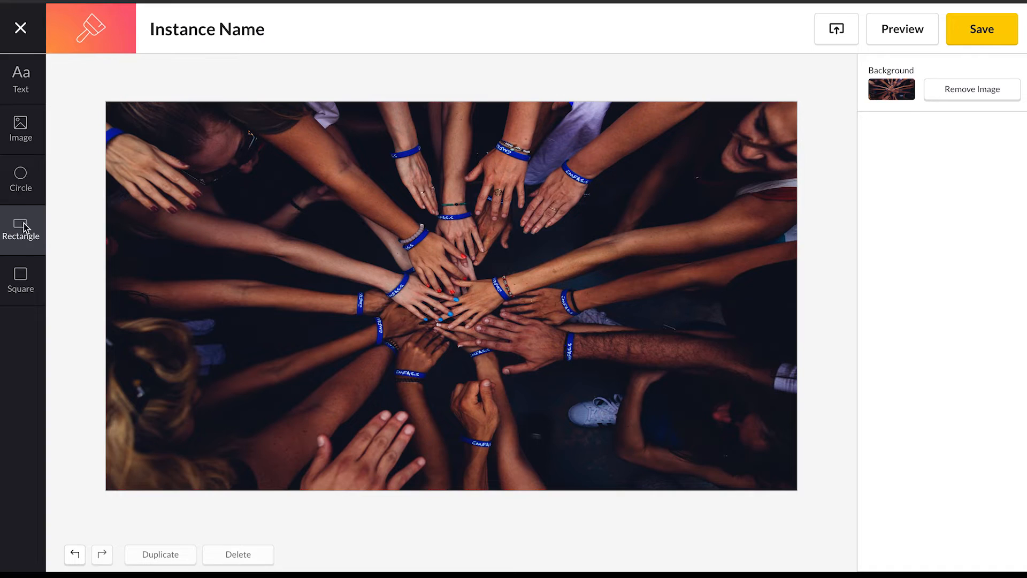
- Add a rectangle covering the canvas's left half at full height and set its fill color to #c4c1bc
click(28, 238)
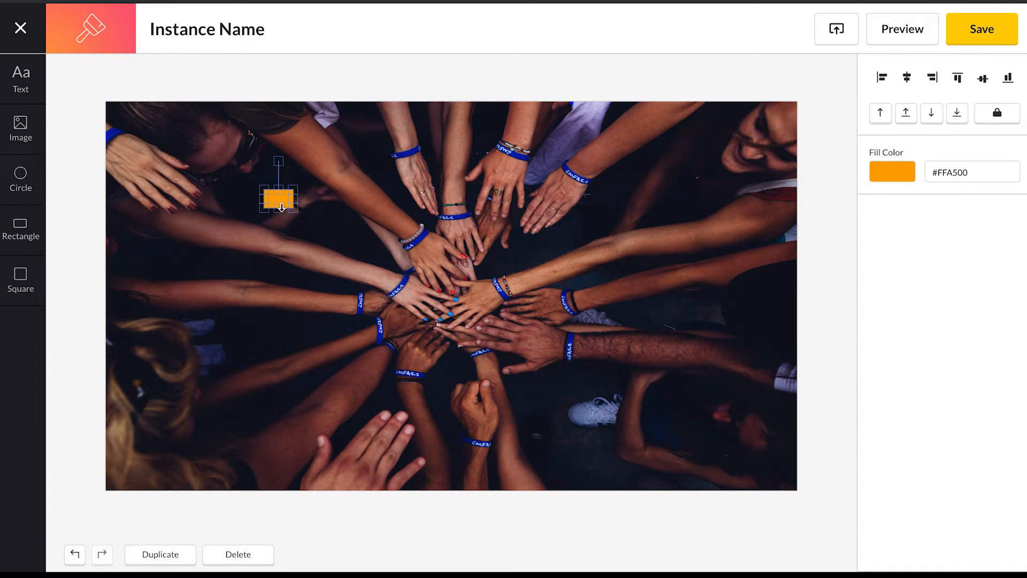
drag(278, 197, 452, 134)
drag(272, 118, 273, 499)
click(330, 296)
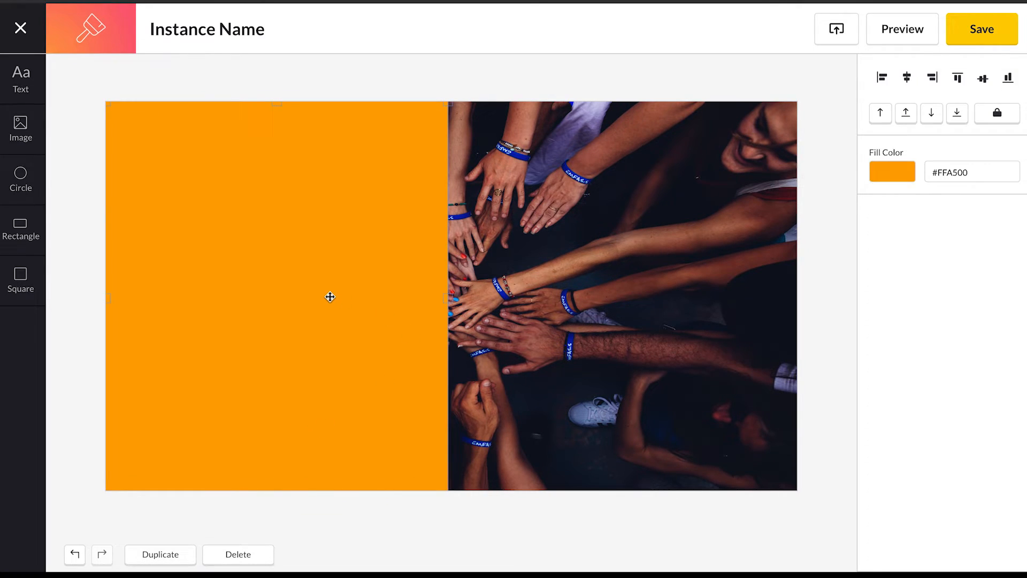
click(894, 176)
drag(887, 242, 883, 218)
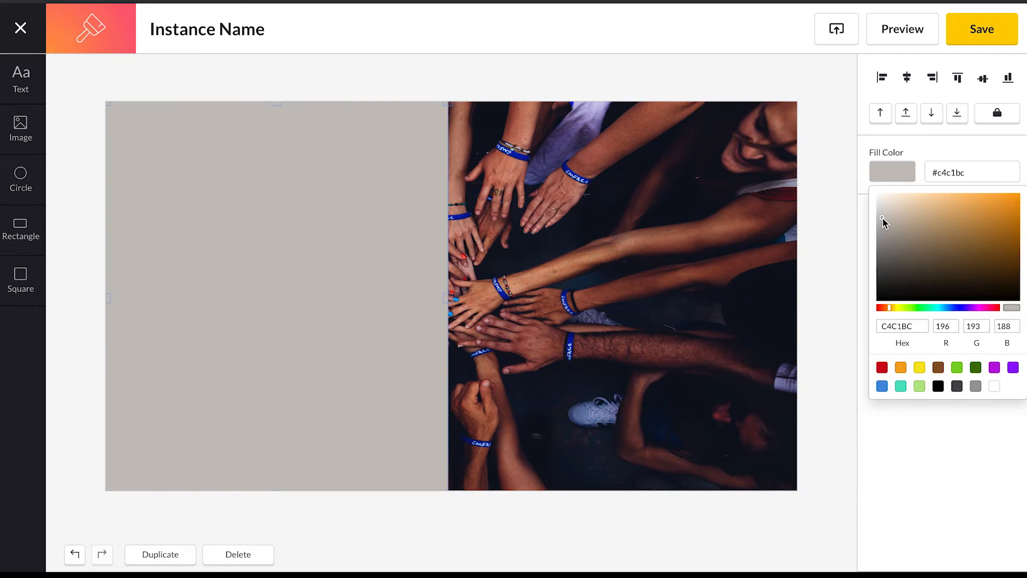
click(845, 222)
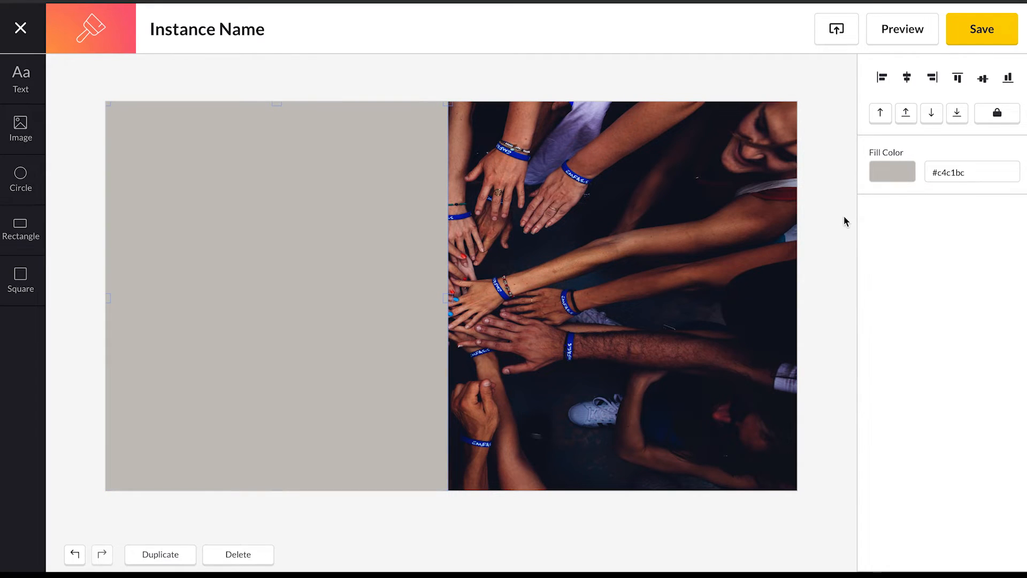
- Add a text box in the upper part of the grey rectangle and widen it to nearly the rectangle's width
click(27, 83)
drag(155, 119, 168, 160)
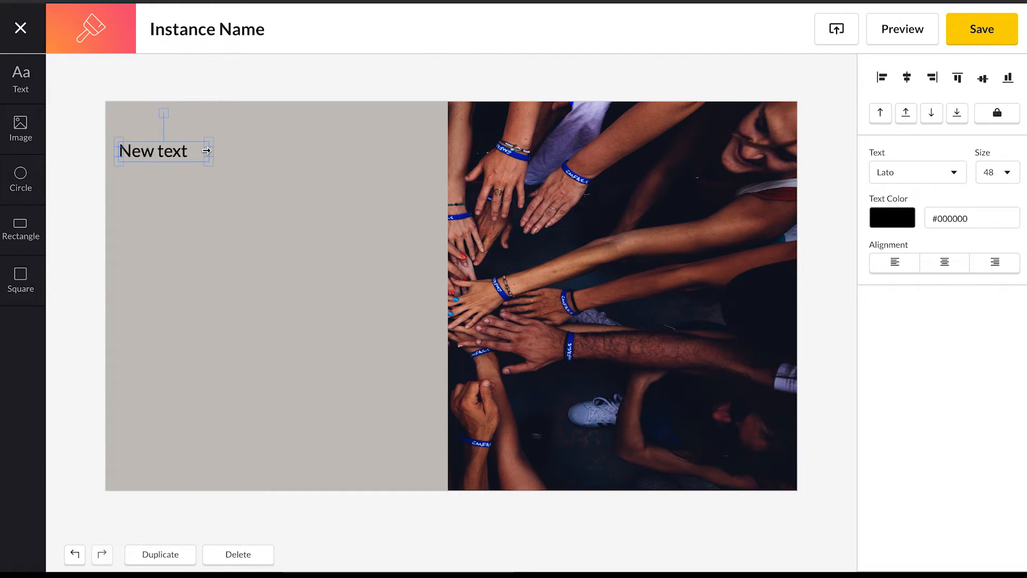
drag(207, 150, 415, 160)
- Enter the text "This is a great company to work for, my manager believes in me and wants me to do my best, I can't recomened it enough."
double_click(192, 151)
text("this is a great company to work for, my manager believes in me and wna)
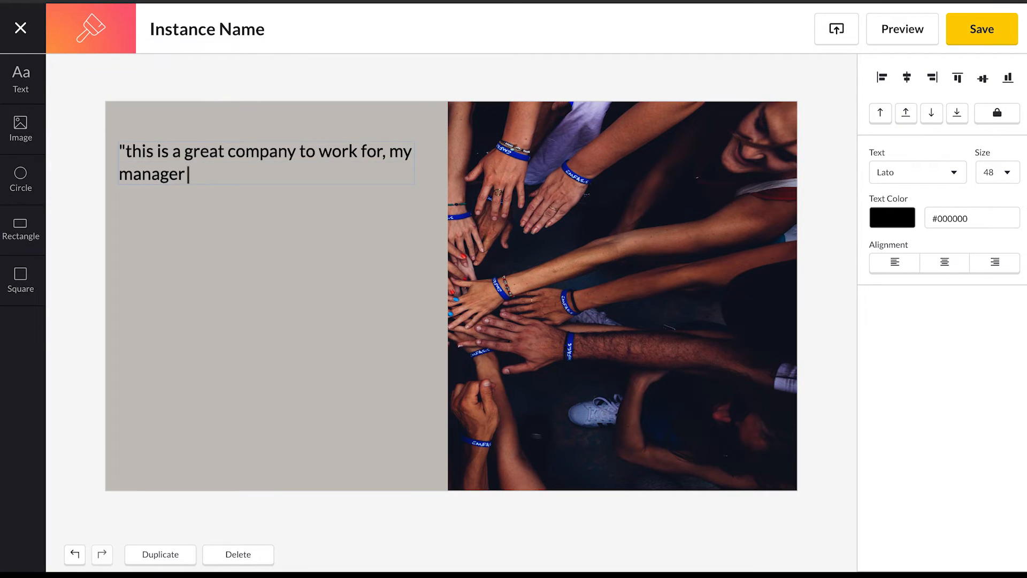
key(BackSpace)
key(BackSpace)
text(ants me to do my best, I can't recdom)
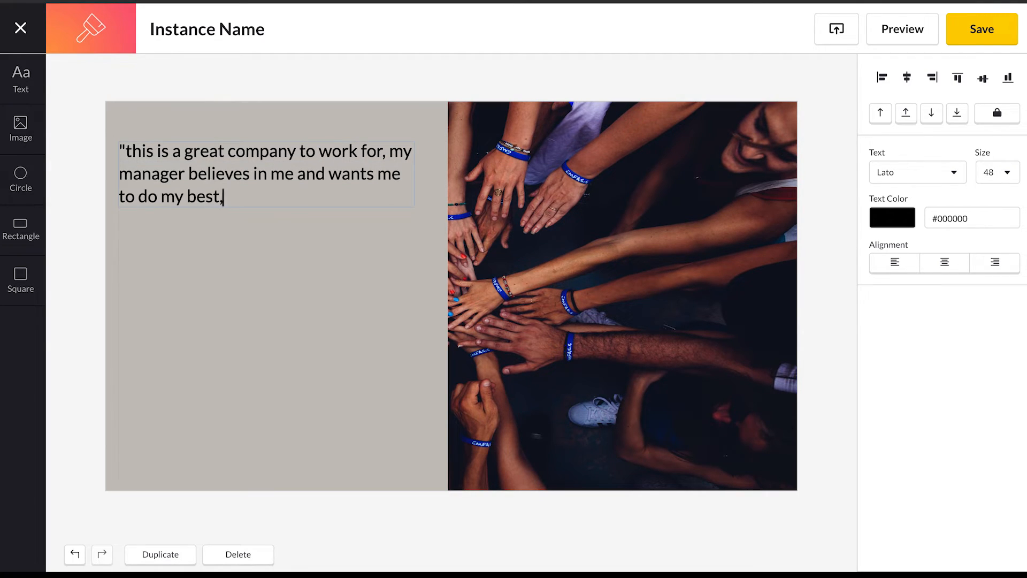
key(BackSpace)
key(BackSpace)
key(BackSpace)
text(omened it enough.")
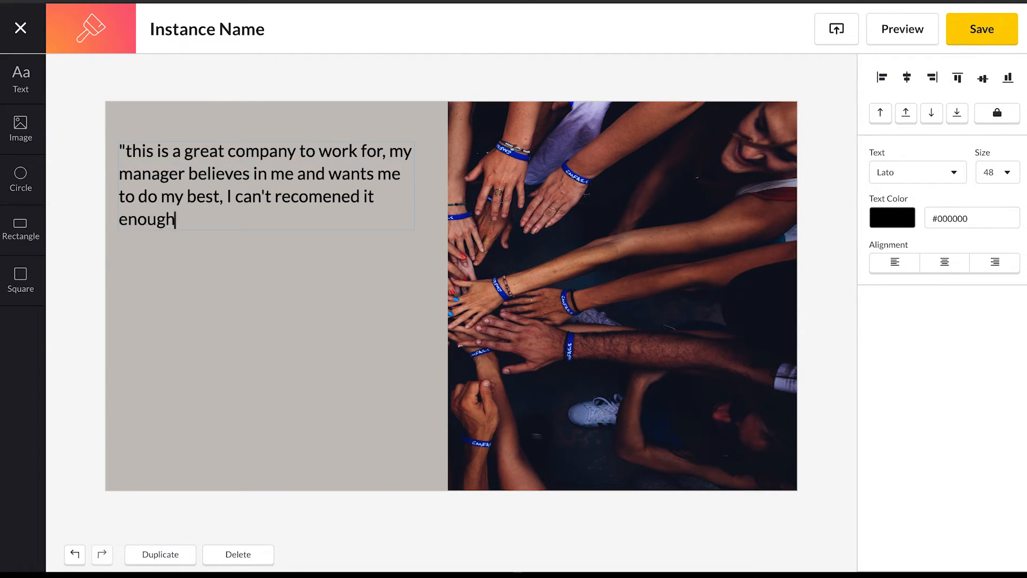
click(132, 152)
key(BackSpace)
text(T)
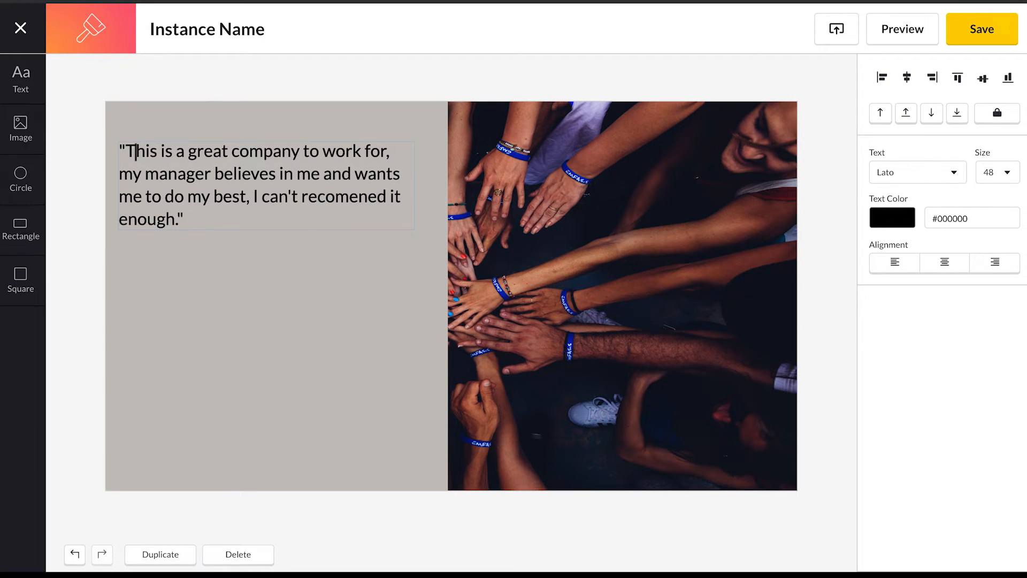
- Format the whole quote with text color #fefefe, size 90 and centered alignment
drag(203, 220, 117, 141)
click(870, 227)
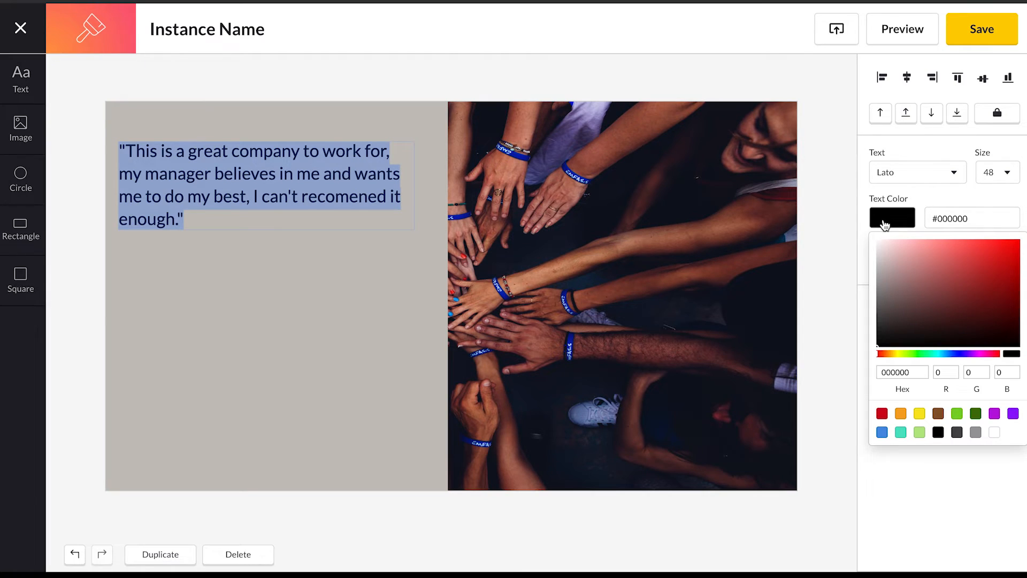
drag(878, 250, 874, 245)
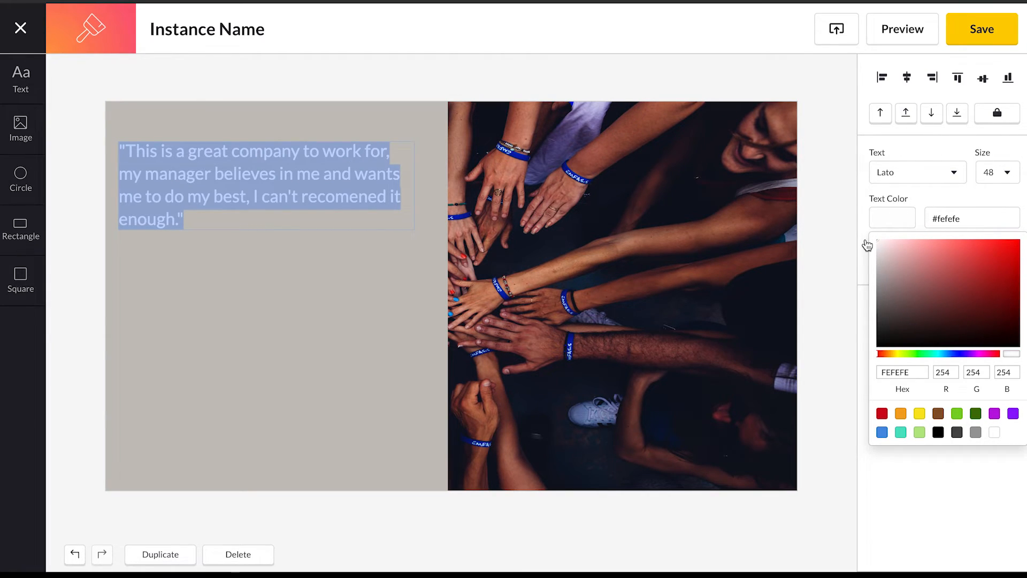
click(1004, 174)
click(1010, 177)
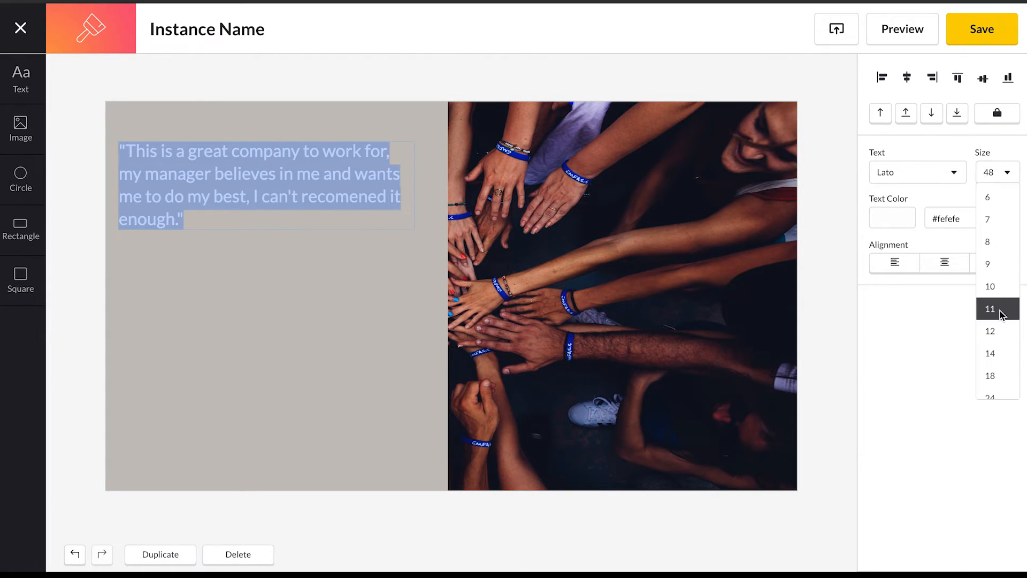
scroll(994, 315, down, 3)
click(999, 381)
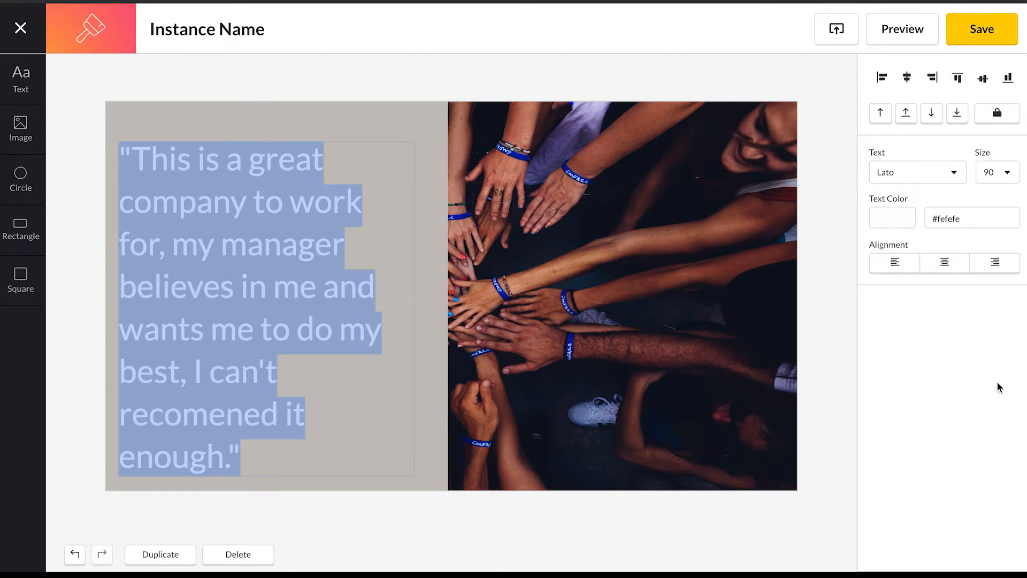
click(942, 264)
click(836, 189)
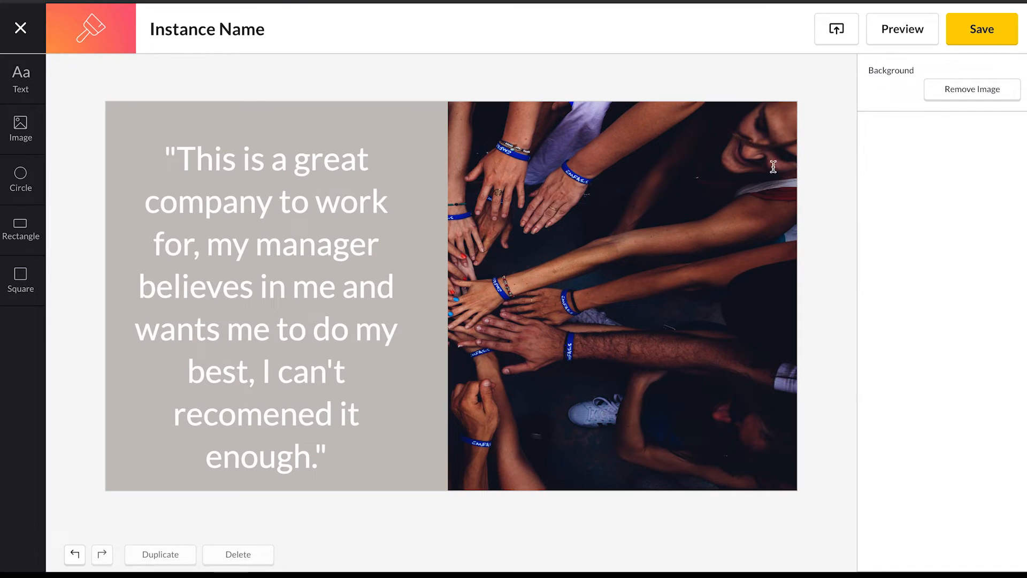
- Name the Canvas instance "Quote - " followed by the quoted employee's first name
click(277, 33)
drag(266, 30, 119, 20)
text(Quo)
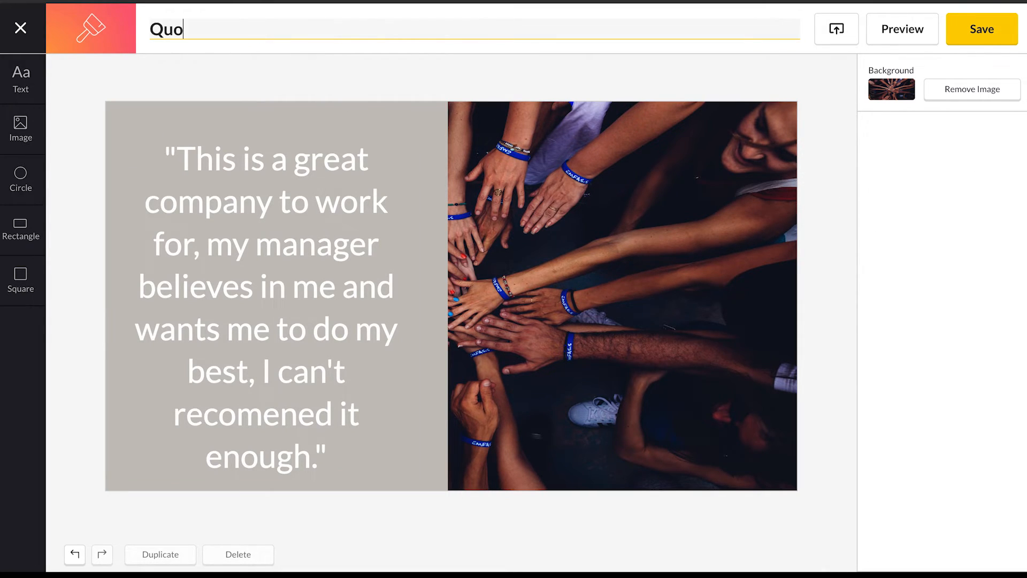
text(te - Jane)
click(89, 101)
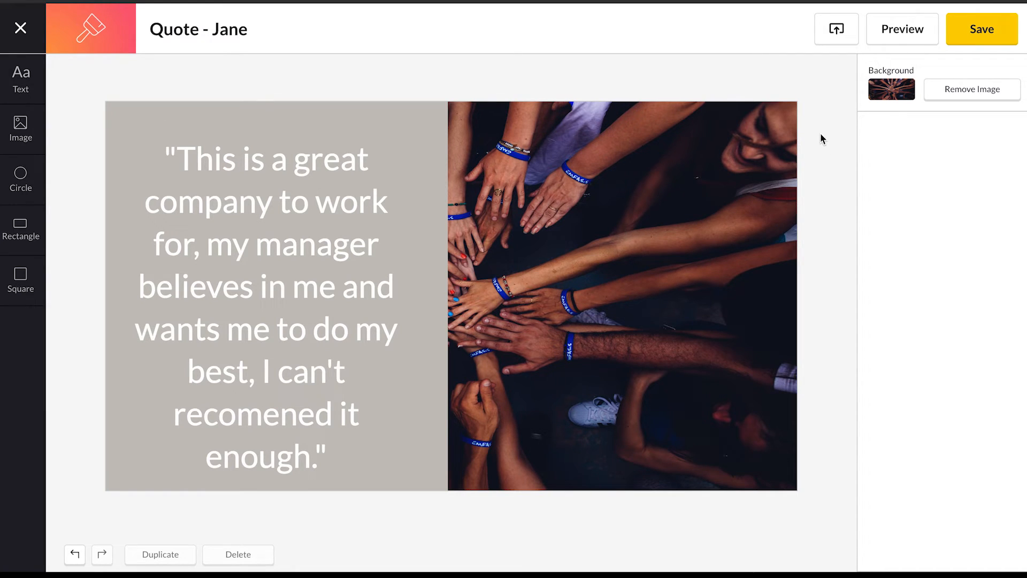
- View the screens on which the quote can be played without assigning any, and save the Canvas instance
click(837, 32)
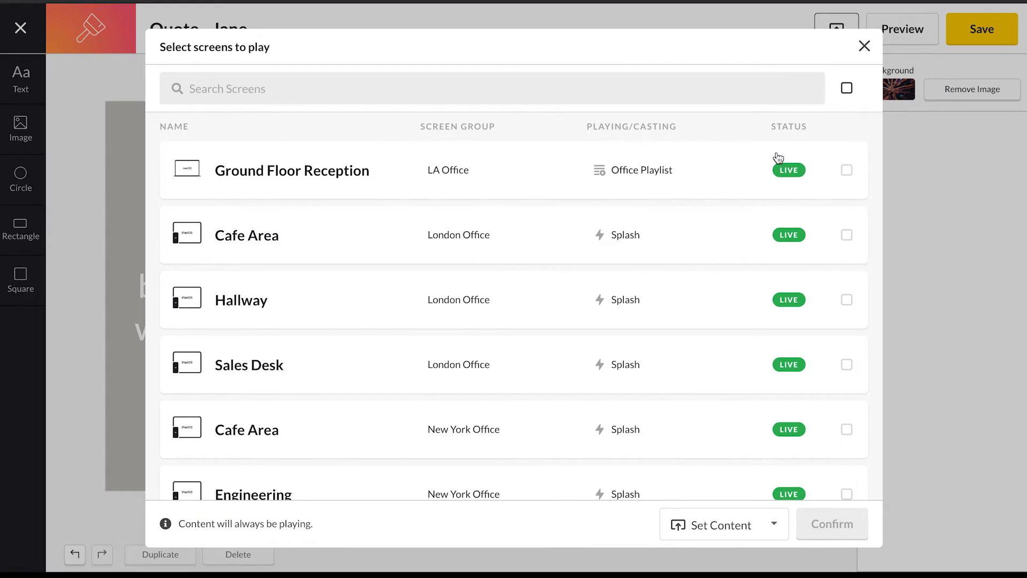
click(864, 46)
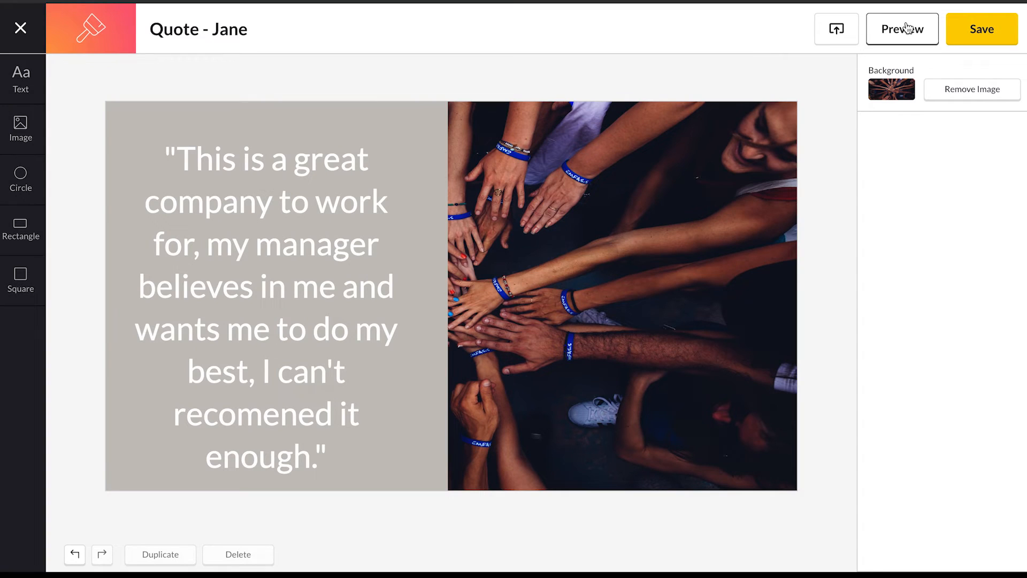
click(962, 33)
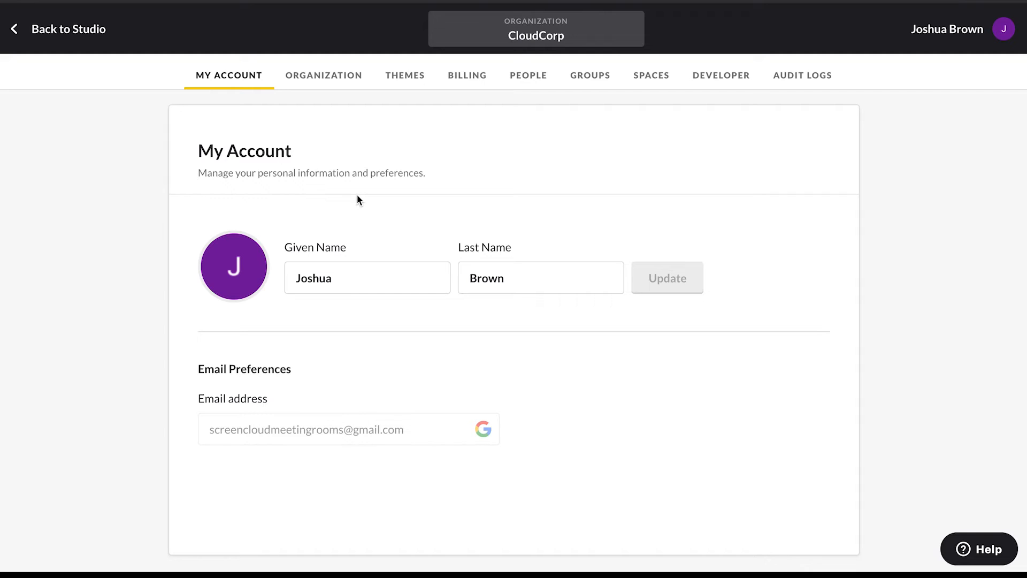
- Create a new user group named Hub Leaders in the organization's account settings
click(592, 77)
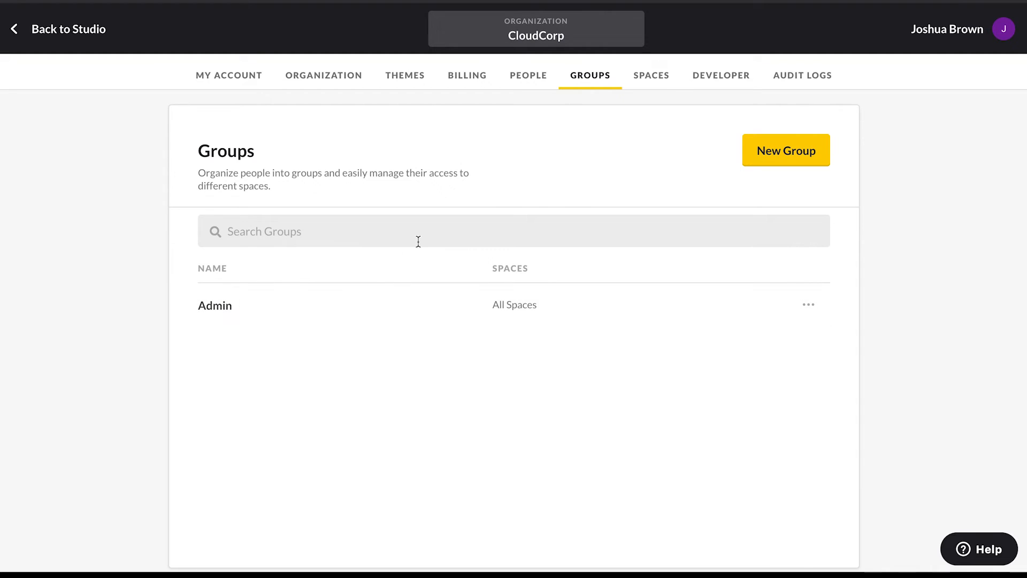
click(764, 151)
text(Hub LEaders)
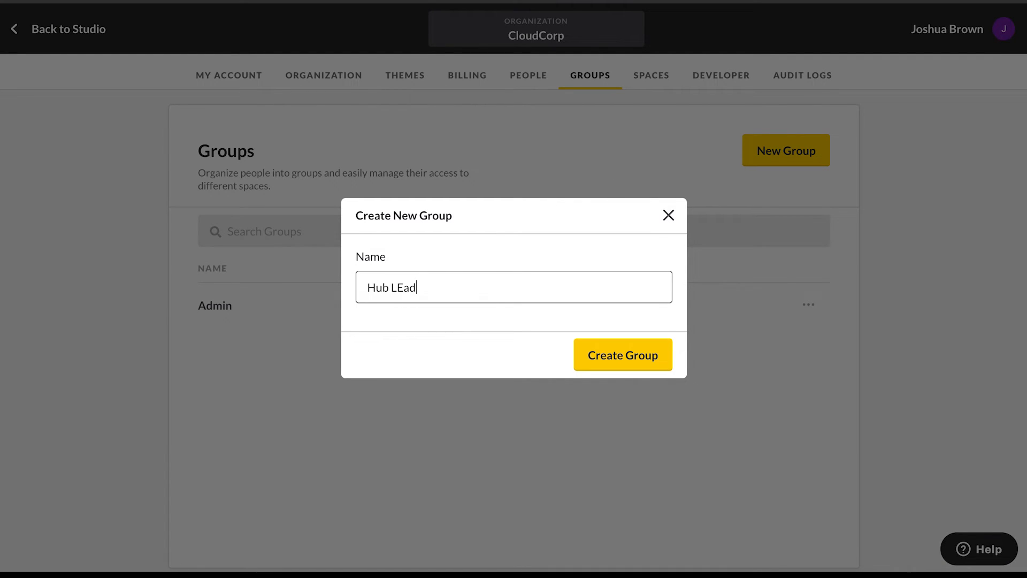
click(406, 288)
key(BackSpace)
text(e)
click(595, 356)
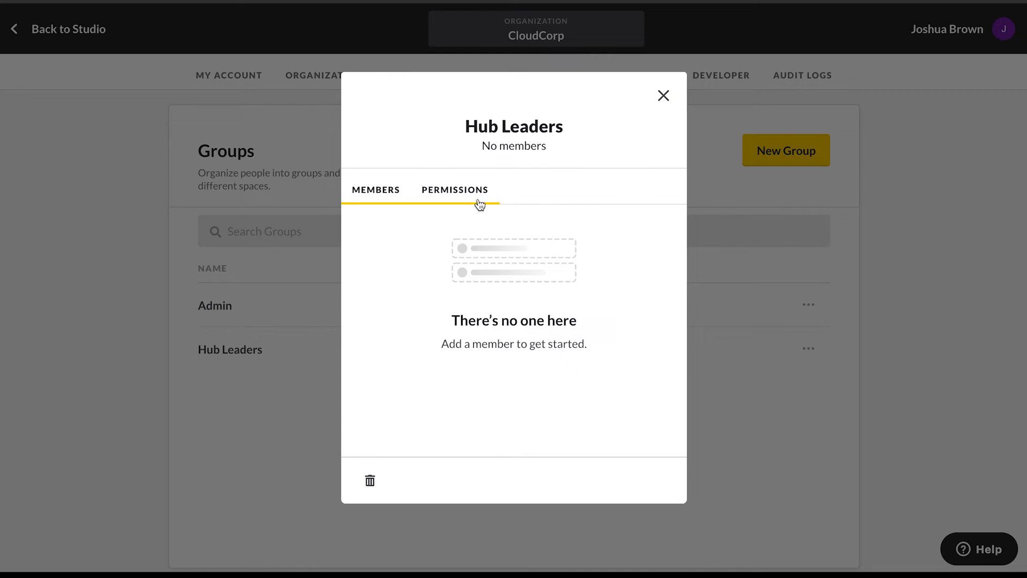
- Grant the Hub Leaders group the Manager permission for every space in the organization
click(473, 190)
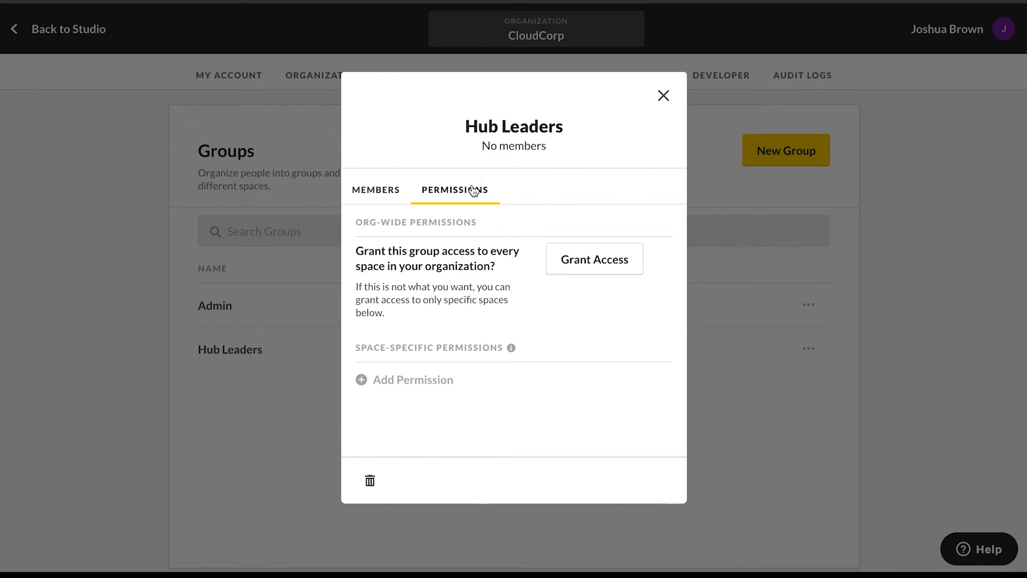
click(563, 265)
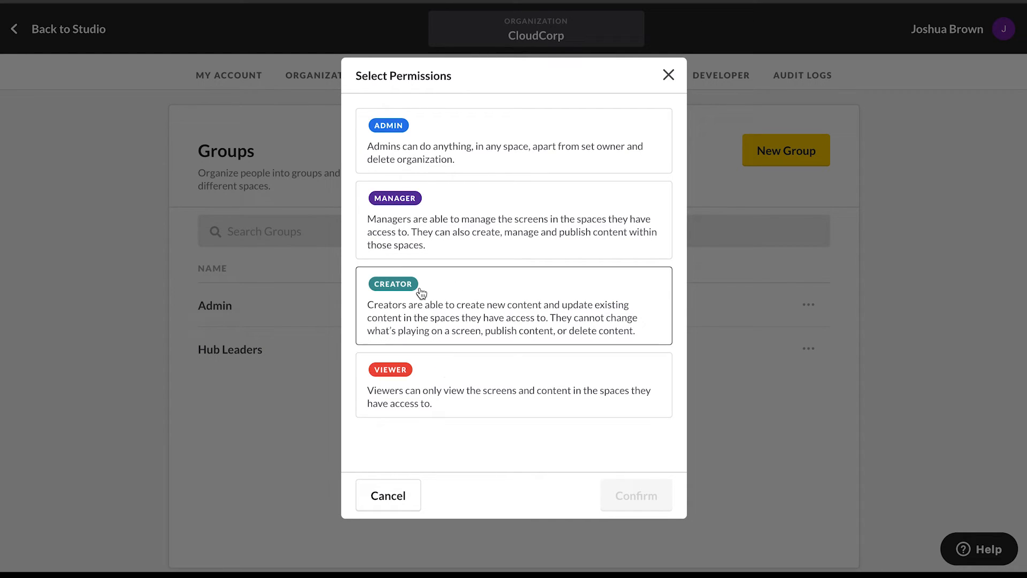
click(411, 208)
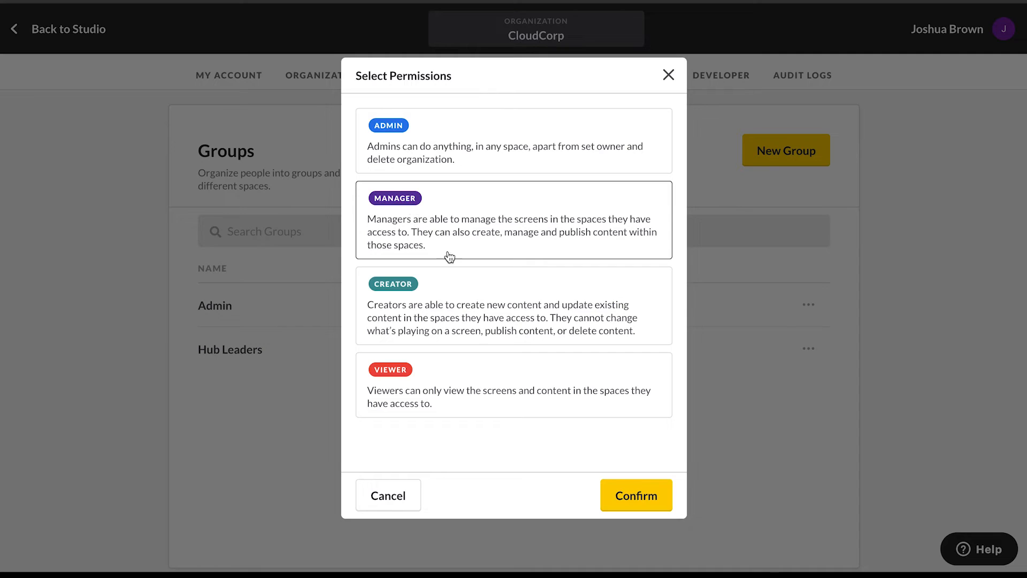
click(630, 497)
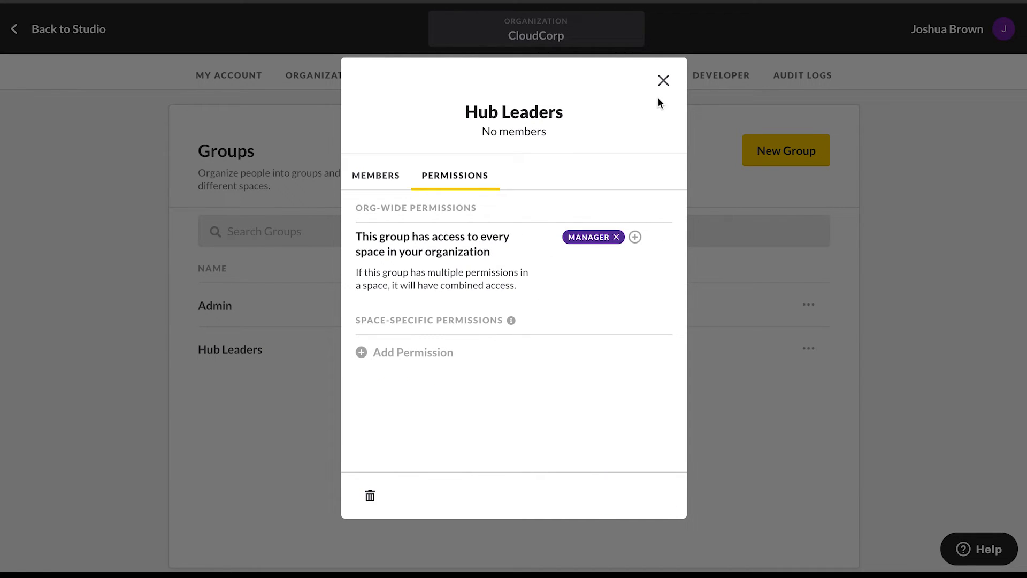
click(664, 80)
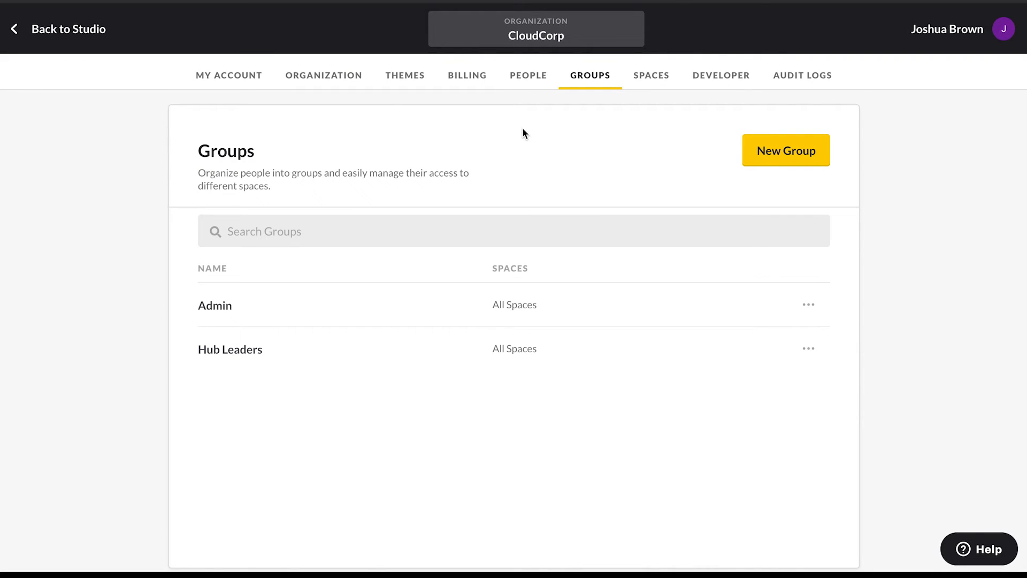
- Start inviting people to the organization and add the first invitee's email to the Hub Leaders group
click(526, 79)
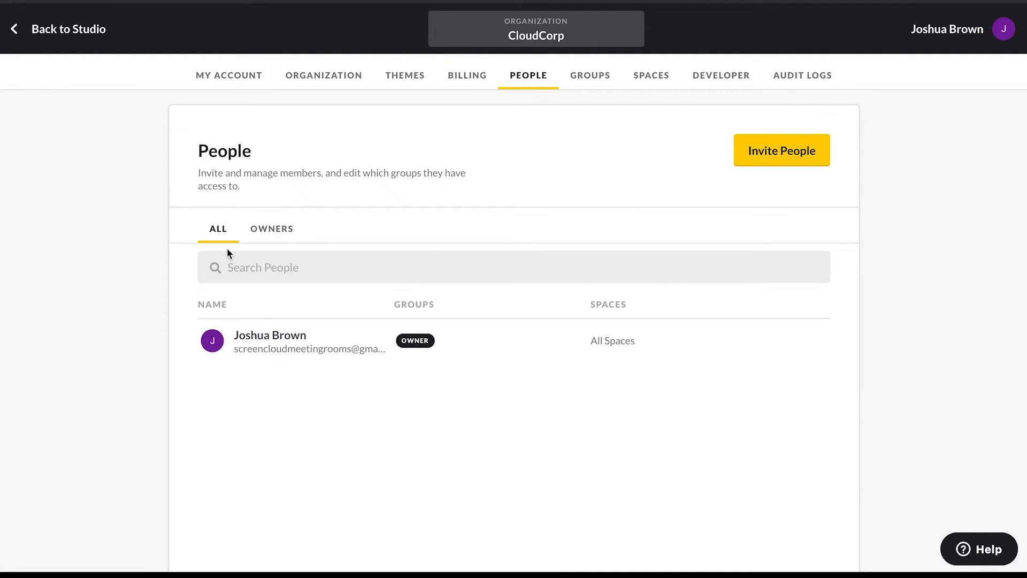
click(290, 231)
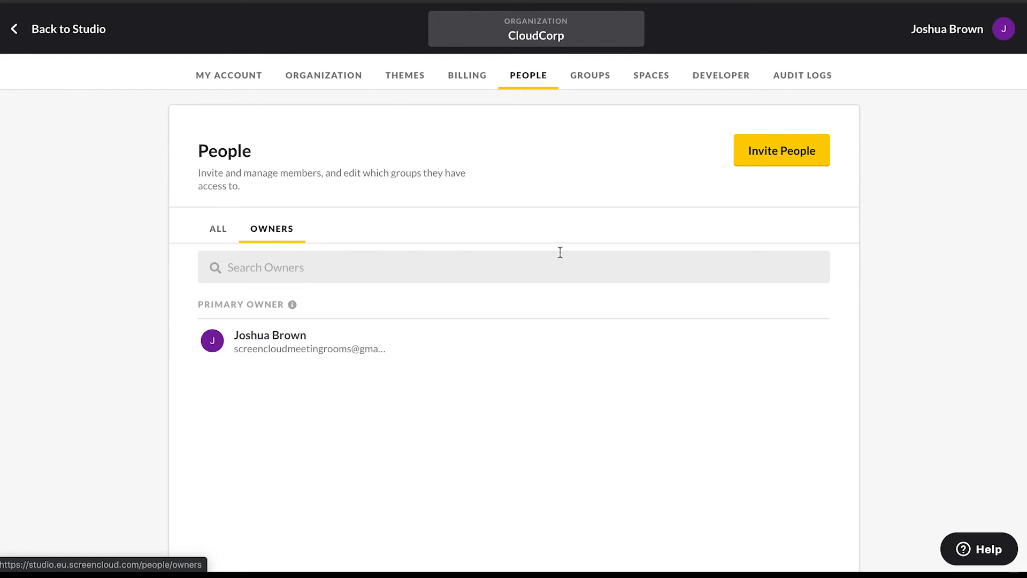
click(216, 225)
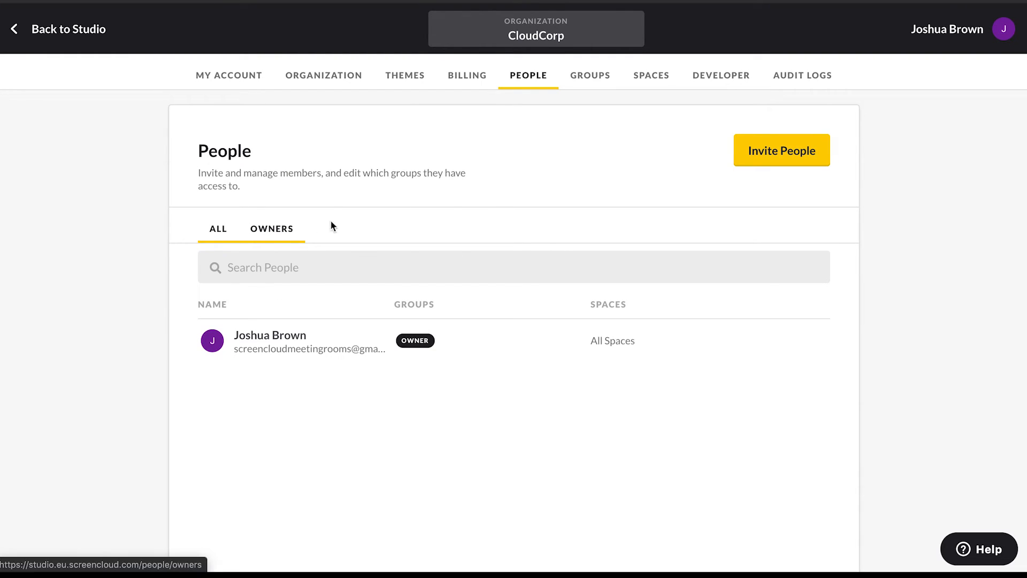
click(812, 153)
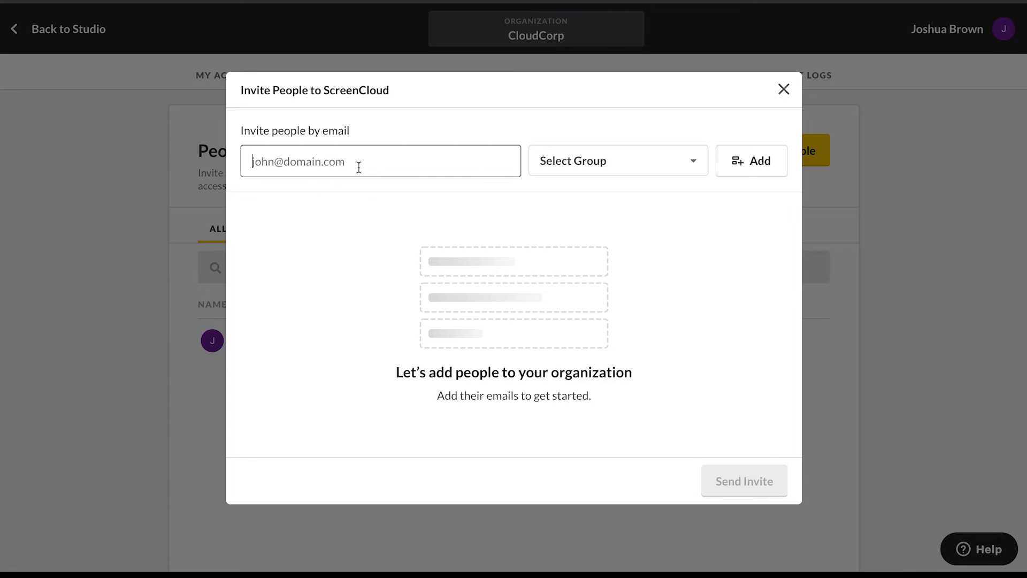
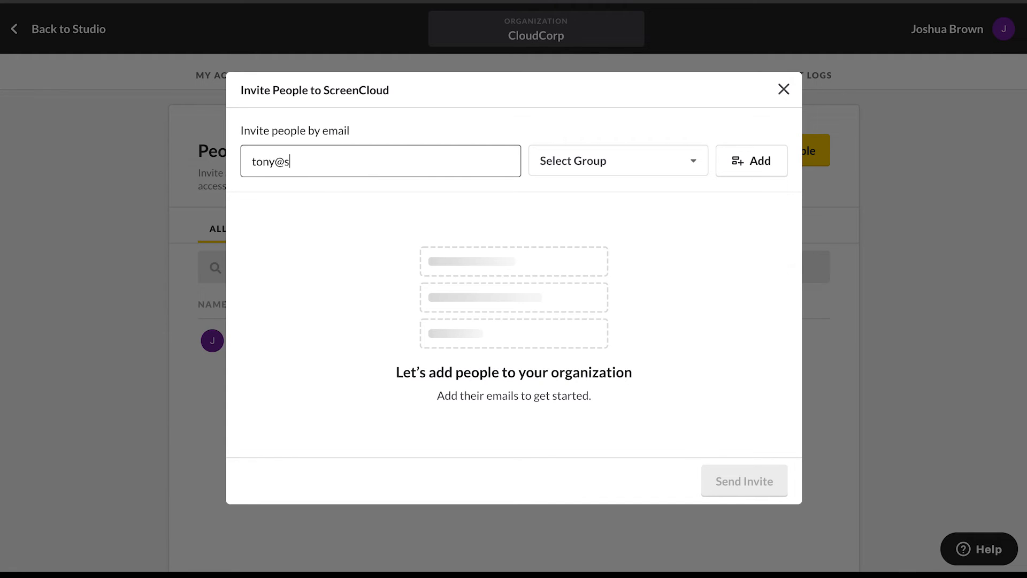
click(636, 165)
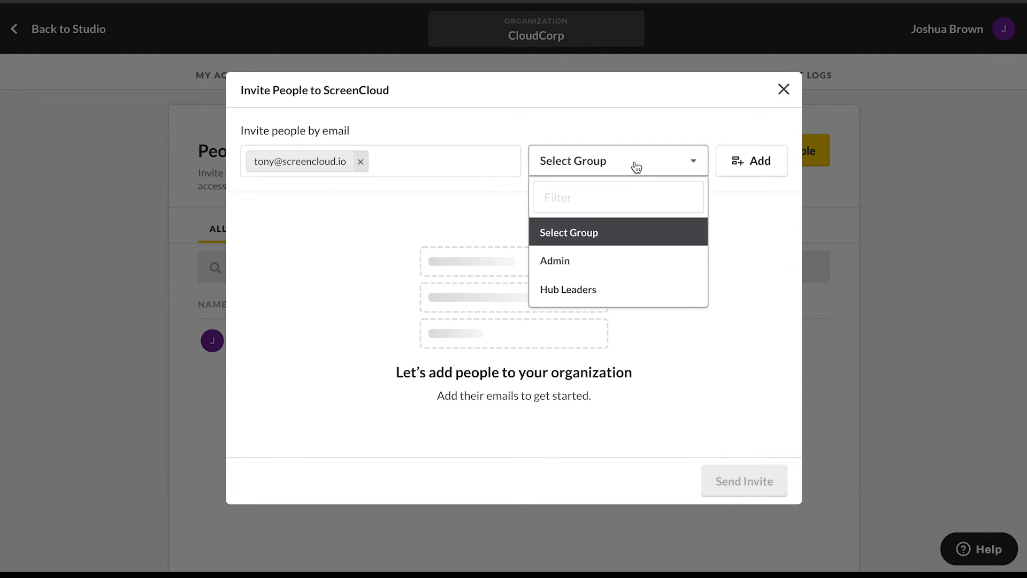
click(602, 289)
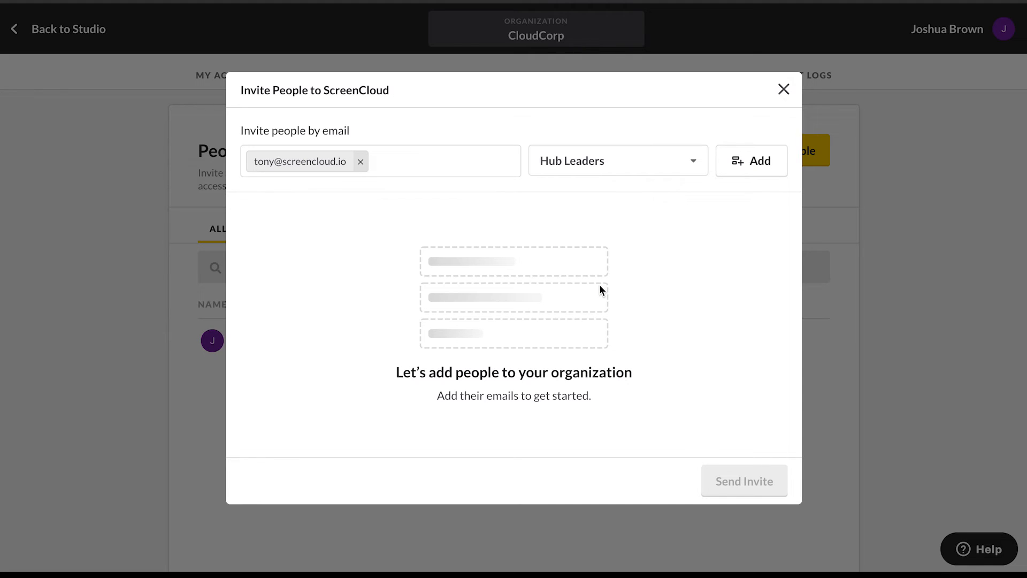
click(752, 151)
- Add a second invitee's email to the Hub Leaders group and send the invitations
click(370, 164)
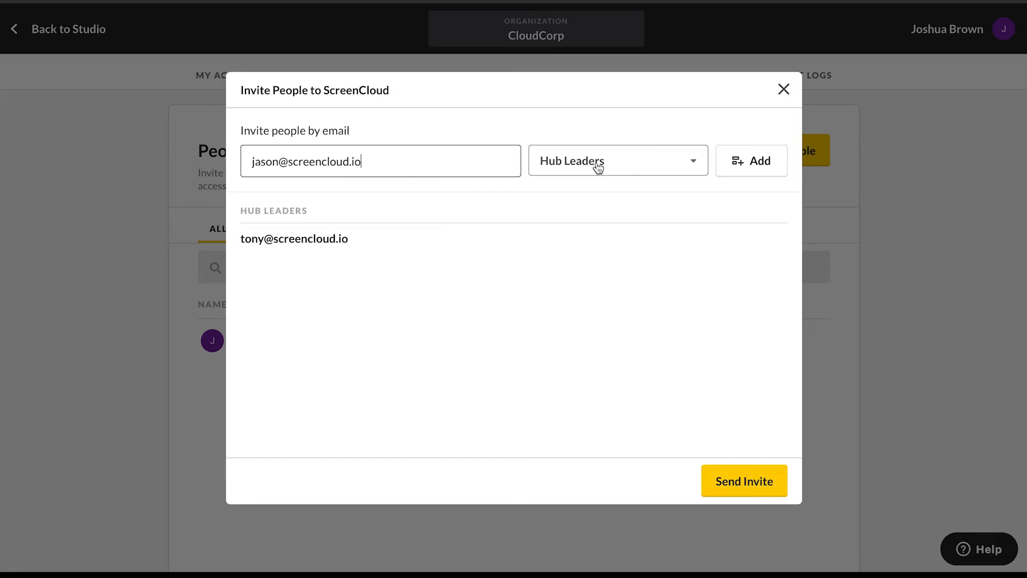
click(756, 166)
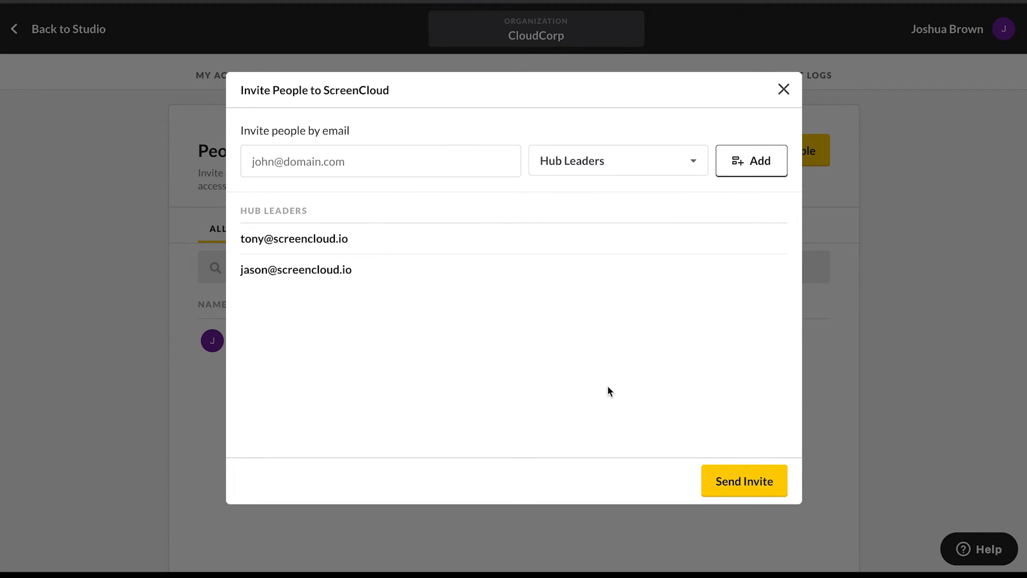
click(753, 486)
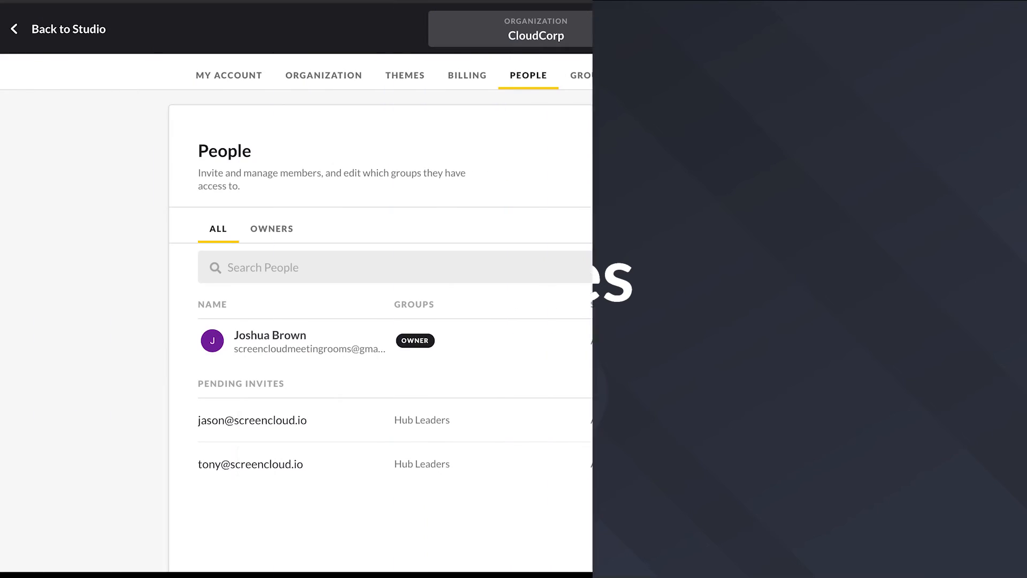
- Create a new space named New York in the organization's settings
click(651, 75)
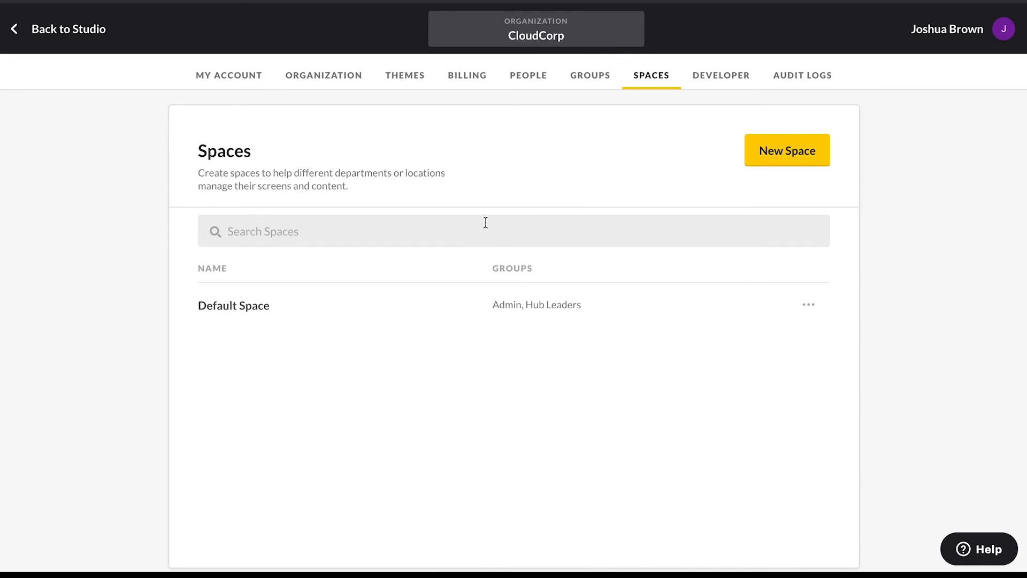
click(774, 155)
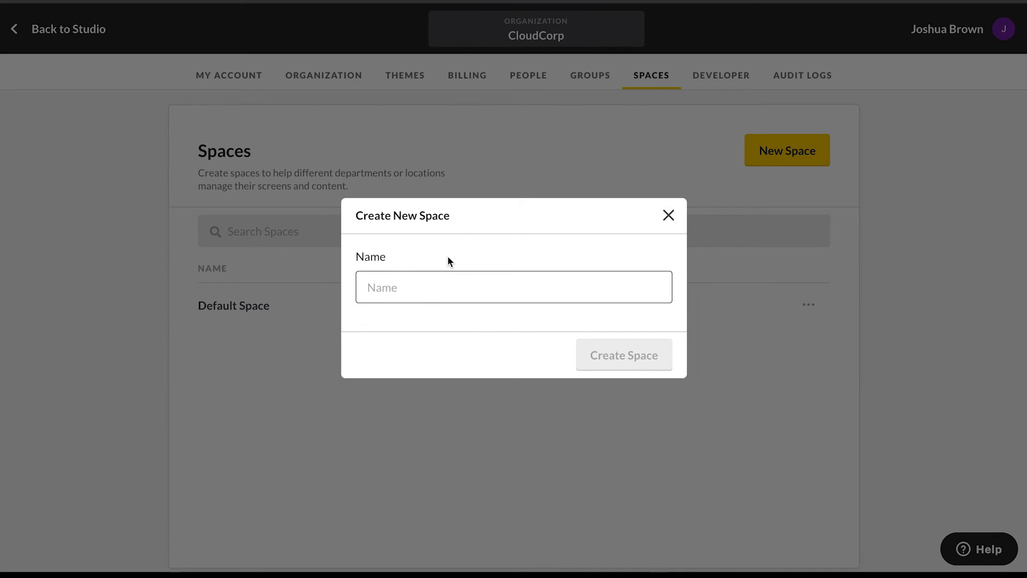
text(New York)
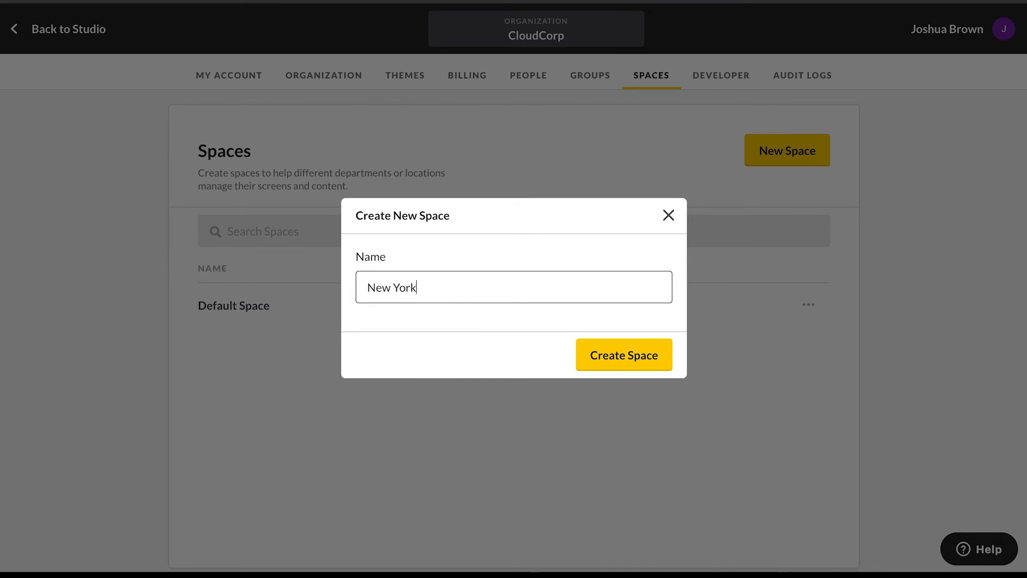
click(613, 354)
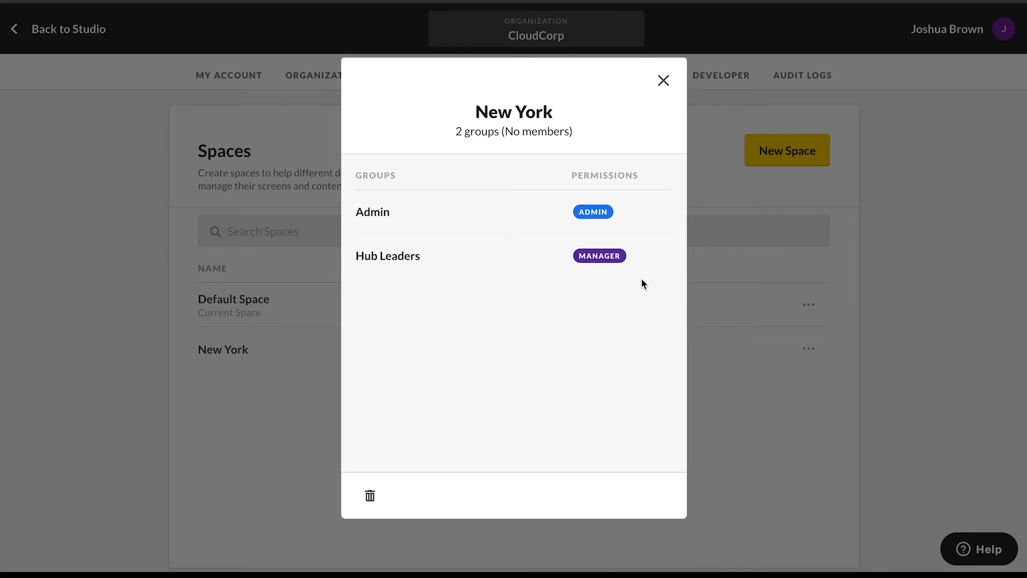
click(663, 82)
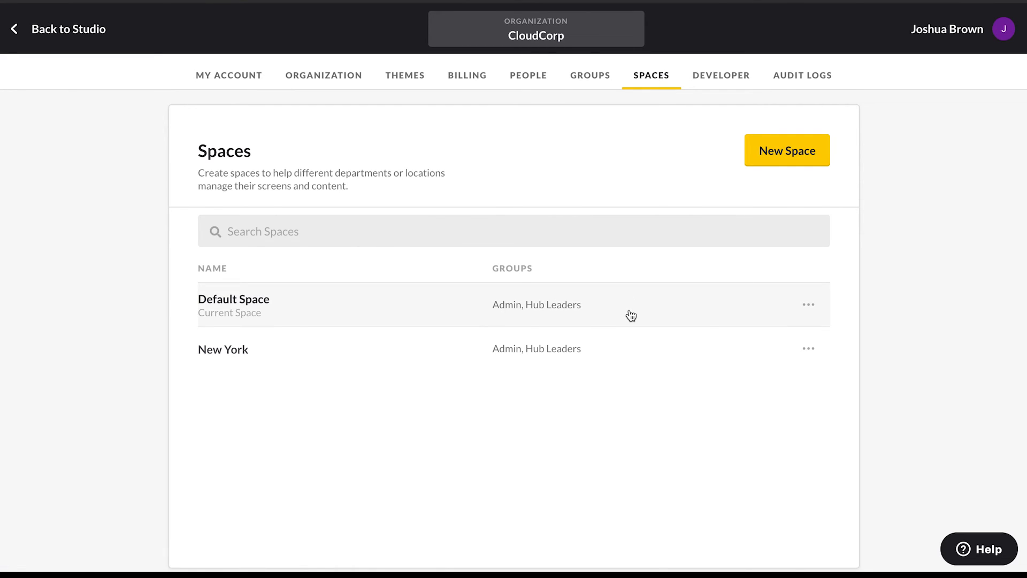
- Set up a multiple billing account named New York and enter the email address that receives its bills
click(784, 77)
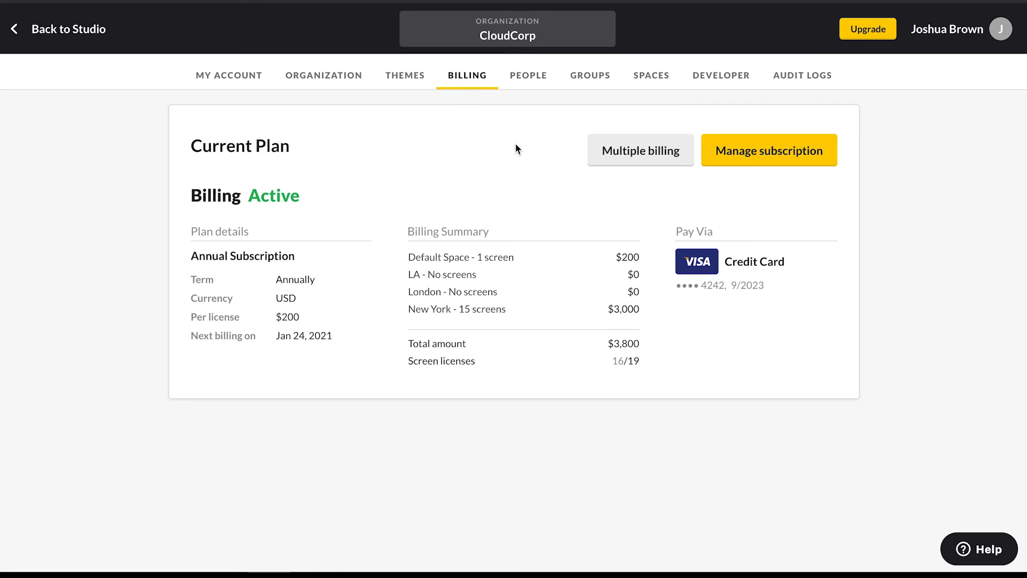
click(658, 155)
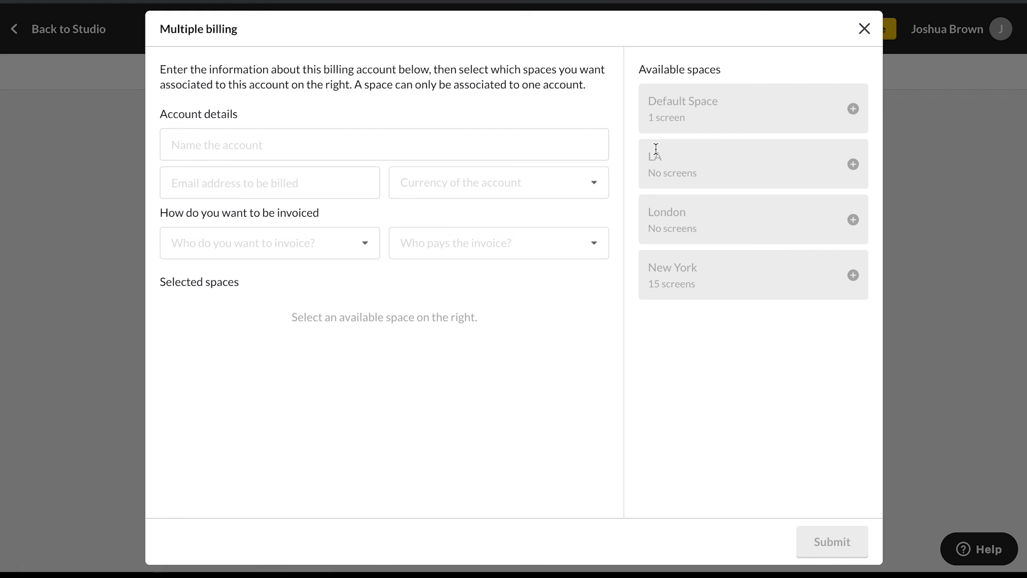
click(324, 146)
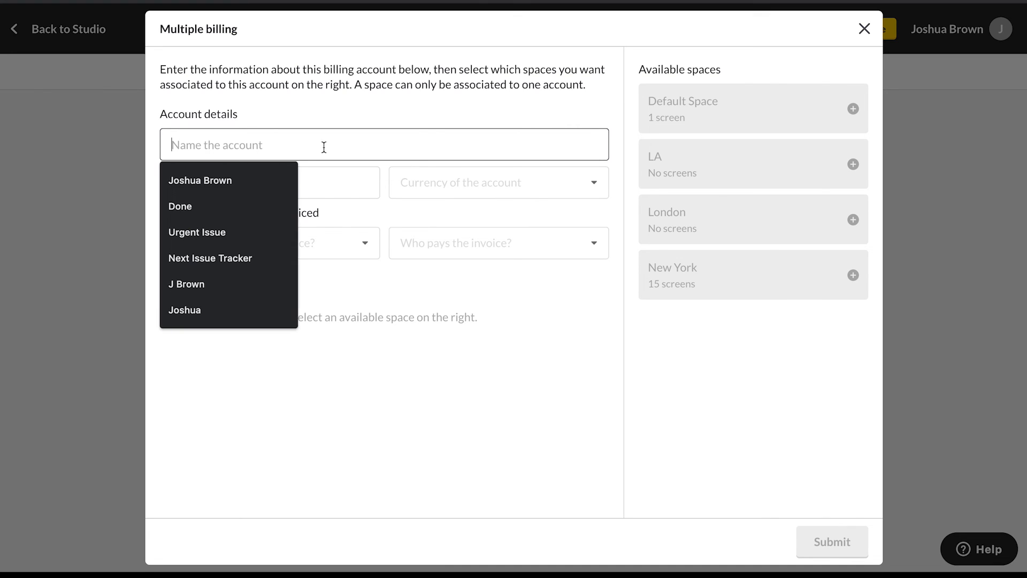
text(New York)
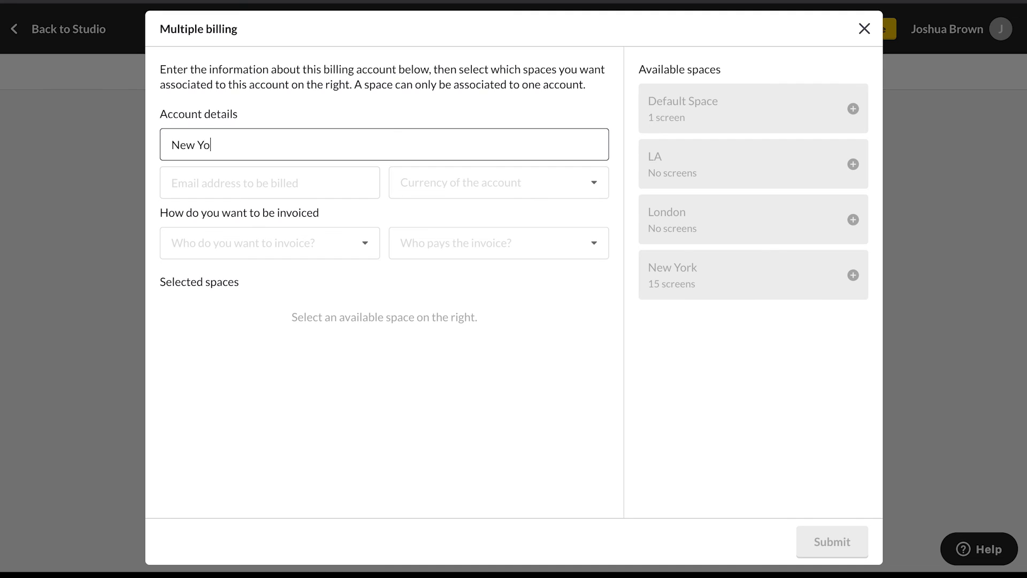
click(320, 183)
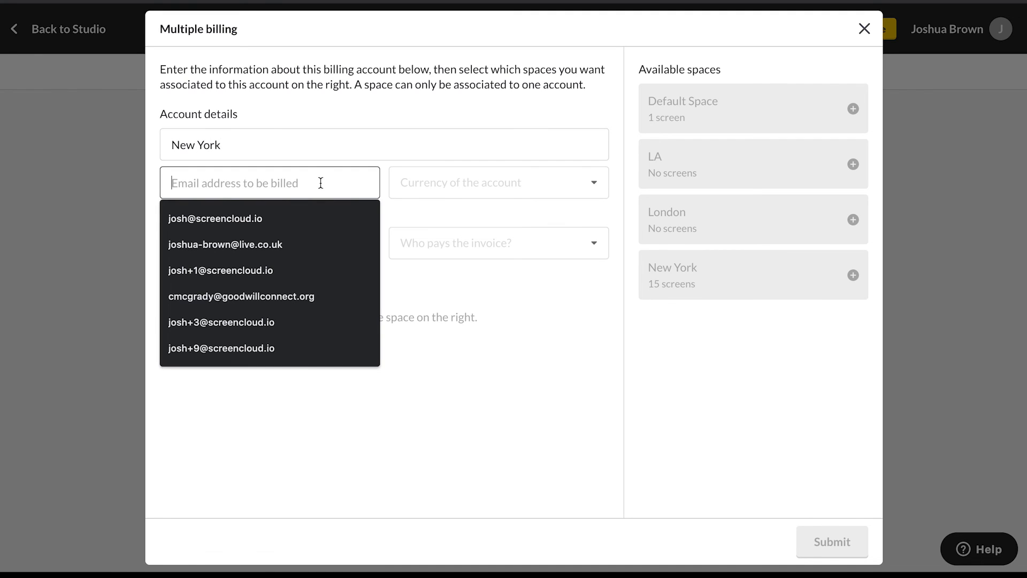
click(505, 294)
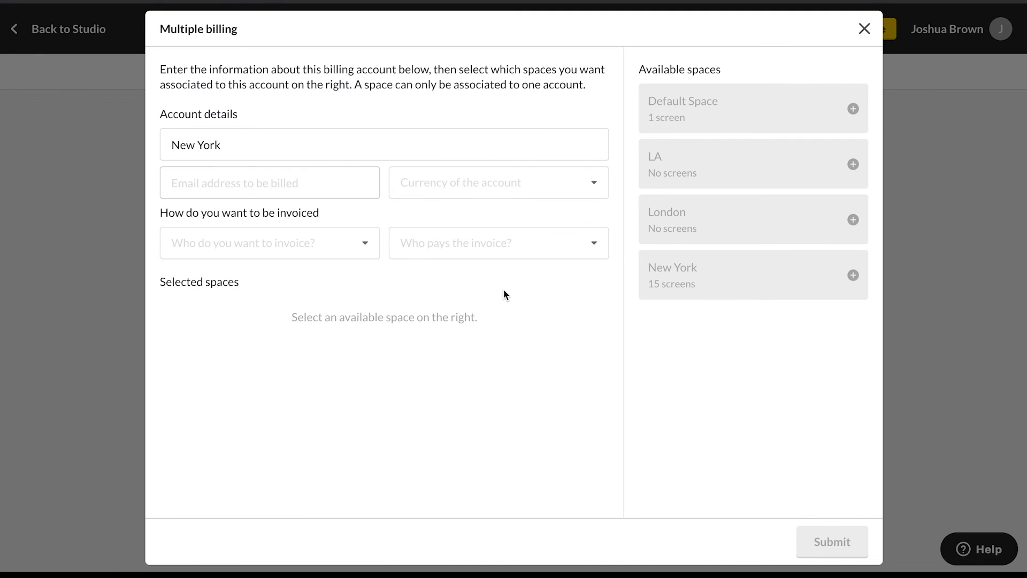
click(241, 188)
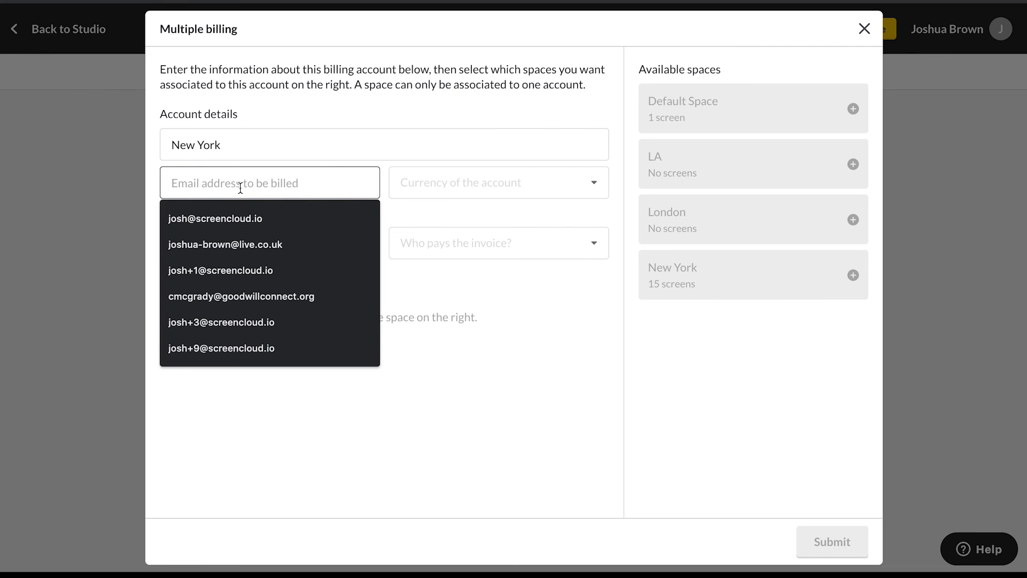
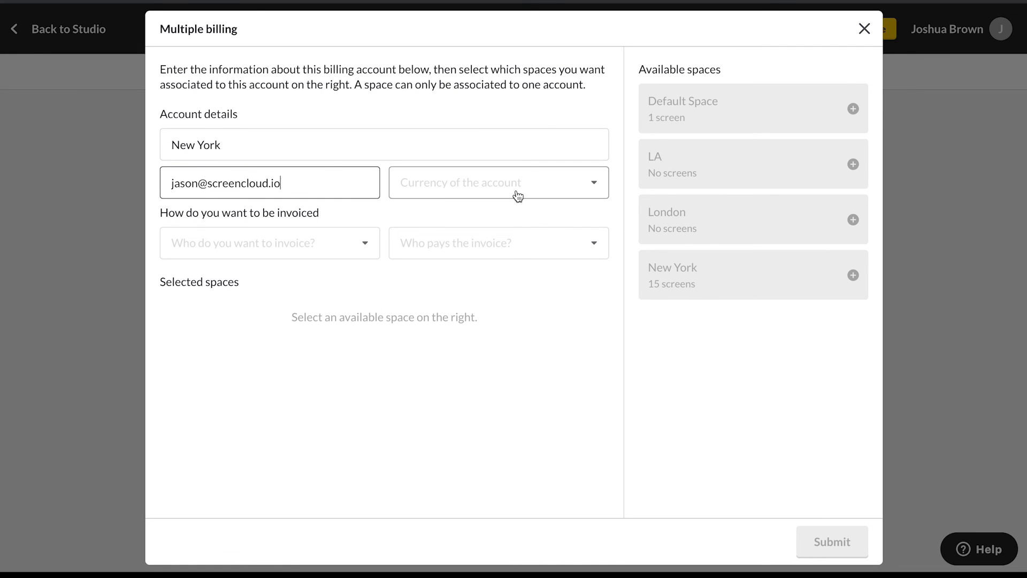
- Set the billing account's currency to USD and choose "This account" as the one to invoice
click(515, 194)
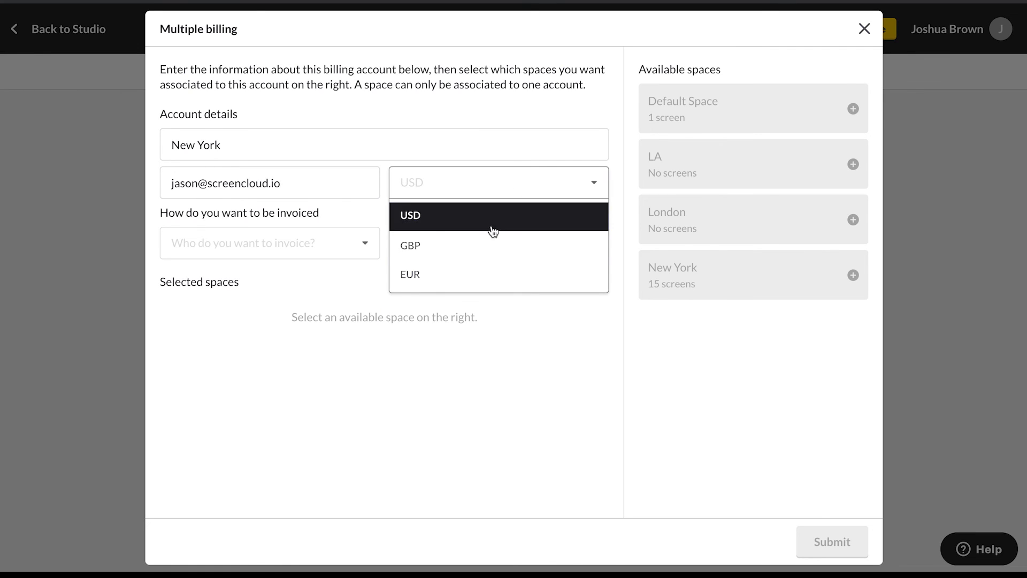
click(433, 225)
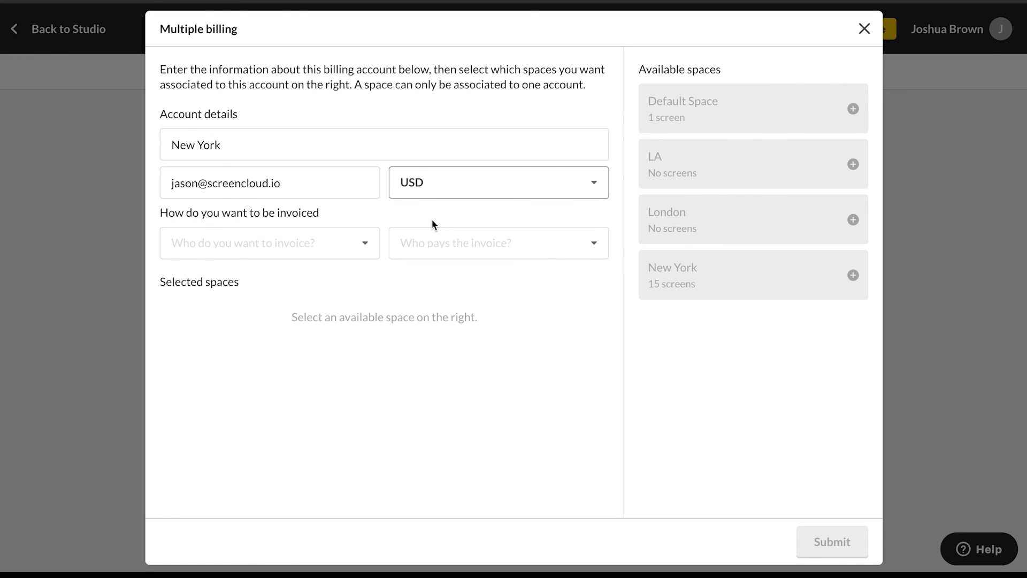
click(356, 245)
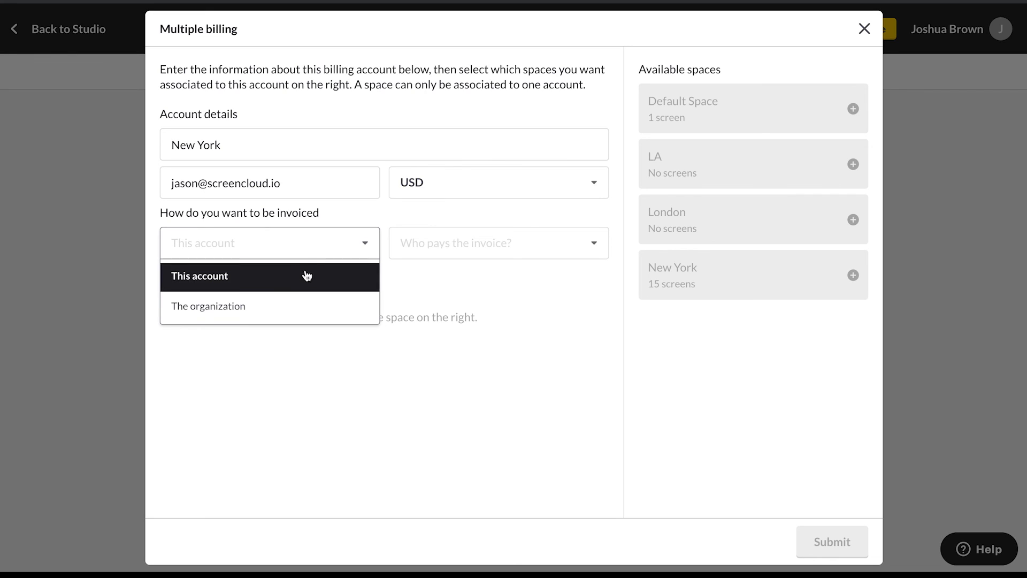
click(276, 278)
click(266, 252)
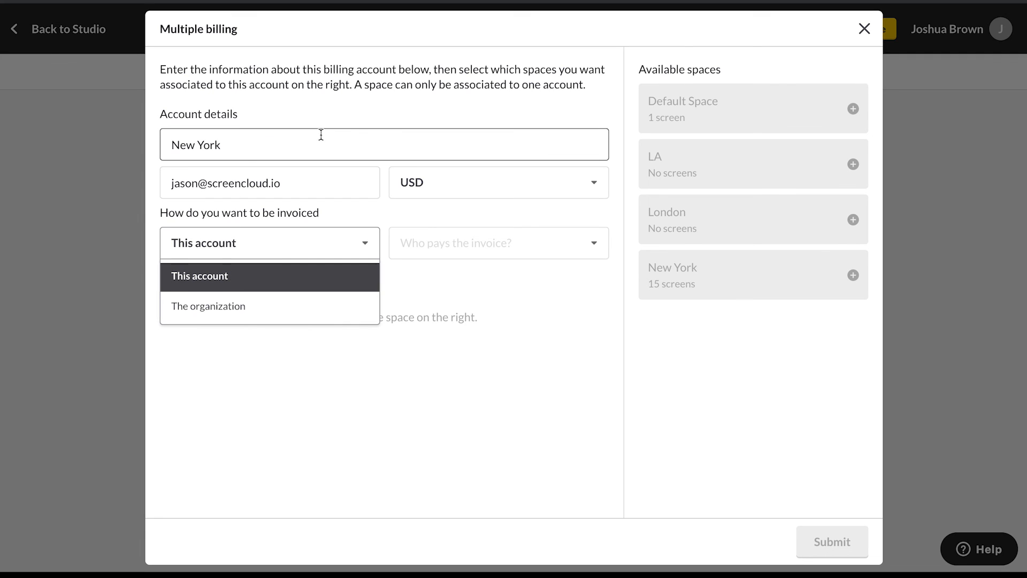
click(345, 266)
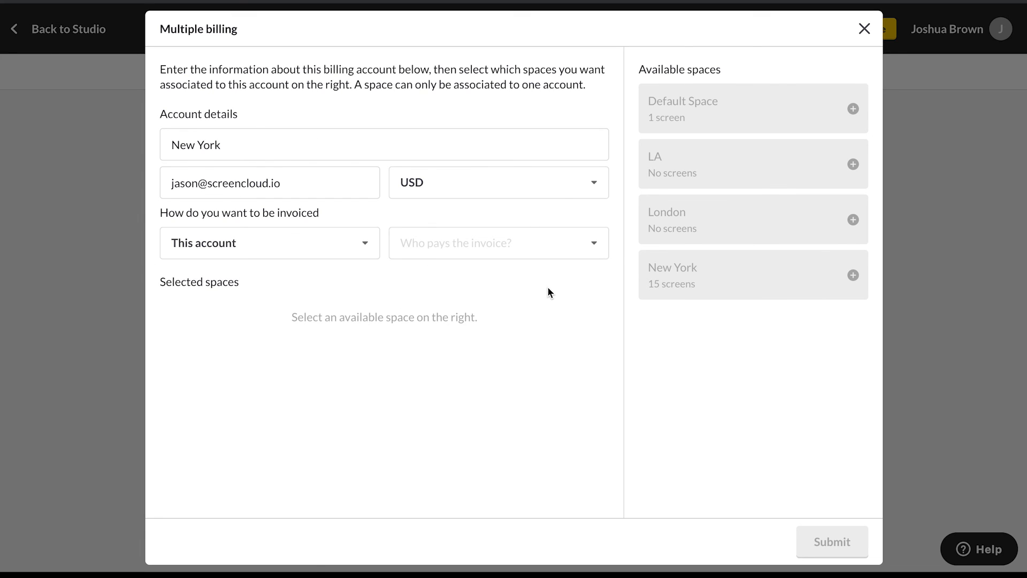
- Set "This account" as the invoice payer, and submit the billing account with the New York space assigned
click(548, 249)
click(464, 279)
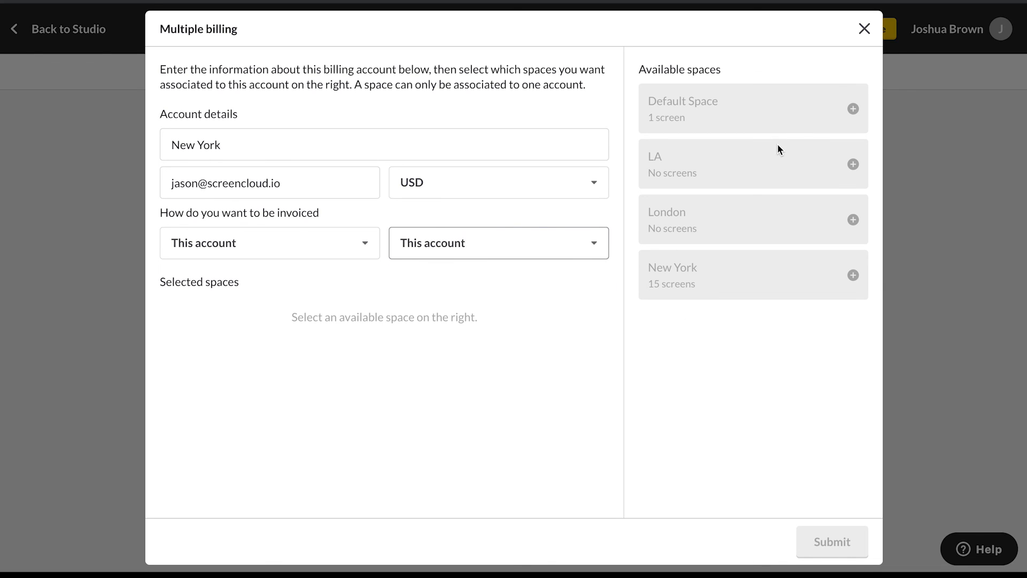
click(854, 276)
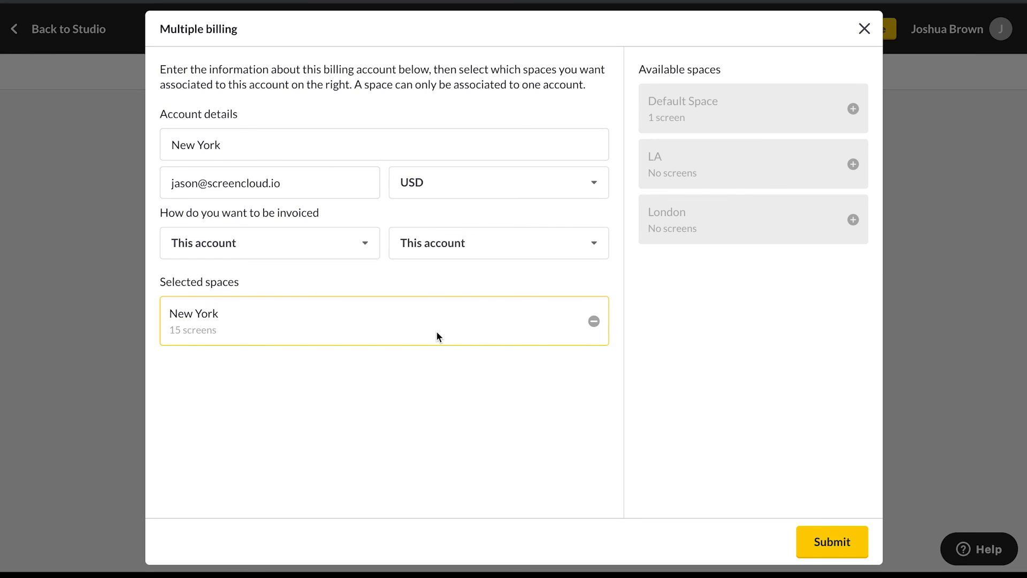
click(833, 545)
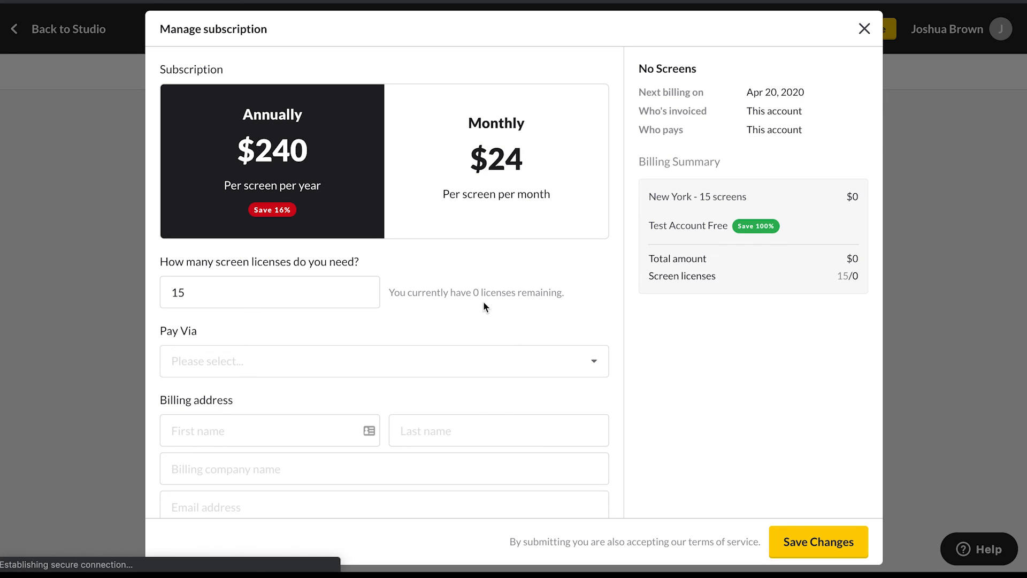
- Examine the license, payment method, billing address and PO number fields of the New York subscription form
scroll(518, 313, down, 5)
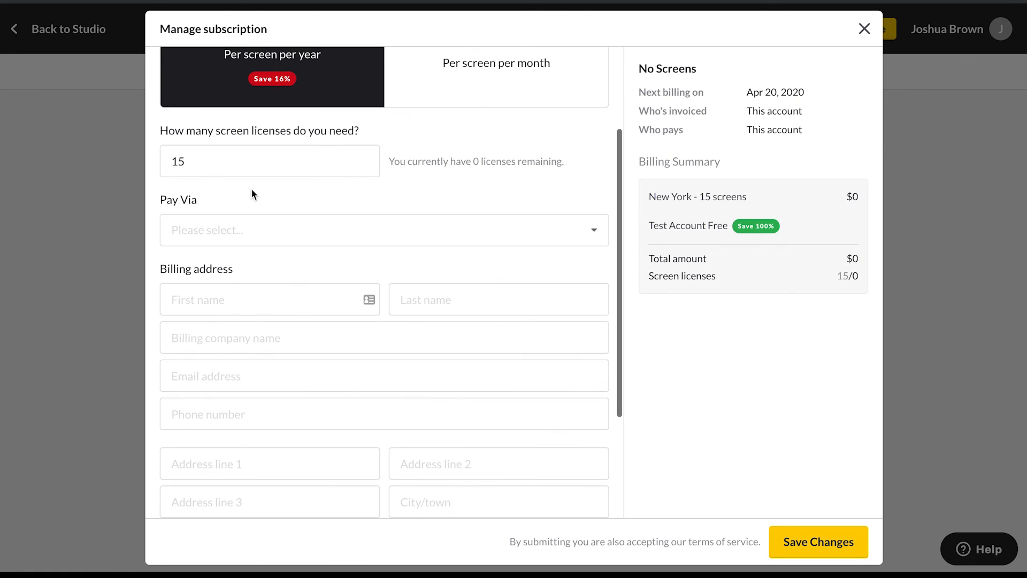
scroll(254, 191, down, 3)
scroll(309, 281, down, 3)
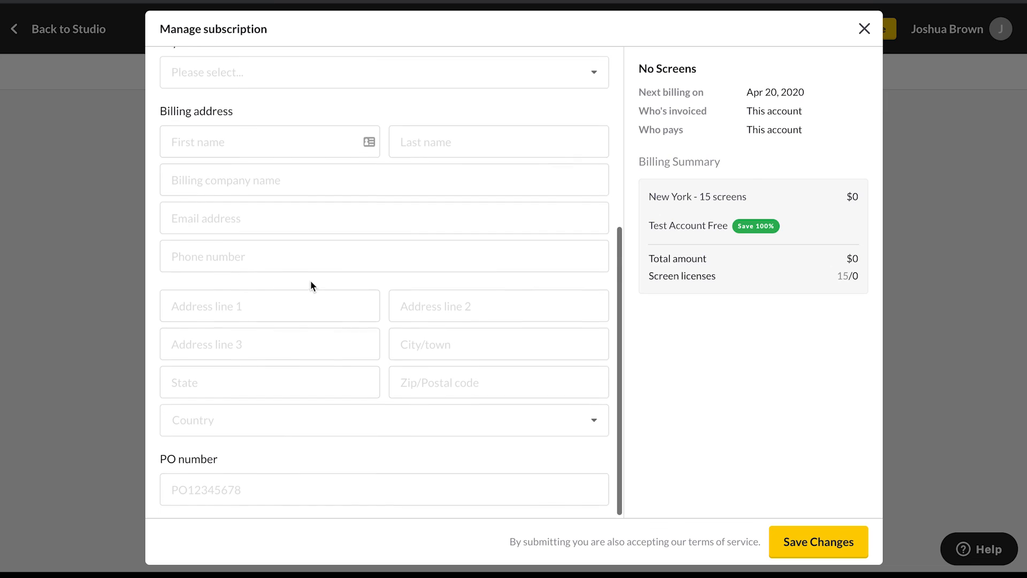
scroll(311, 282, up, 4)
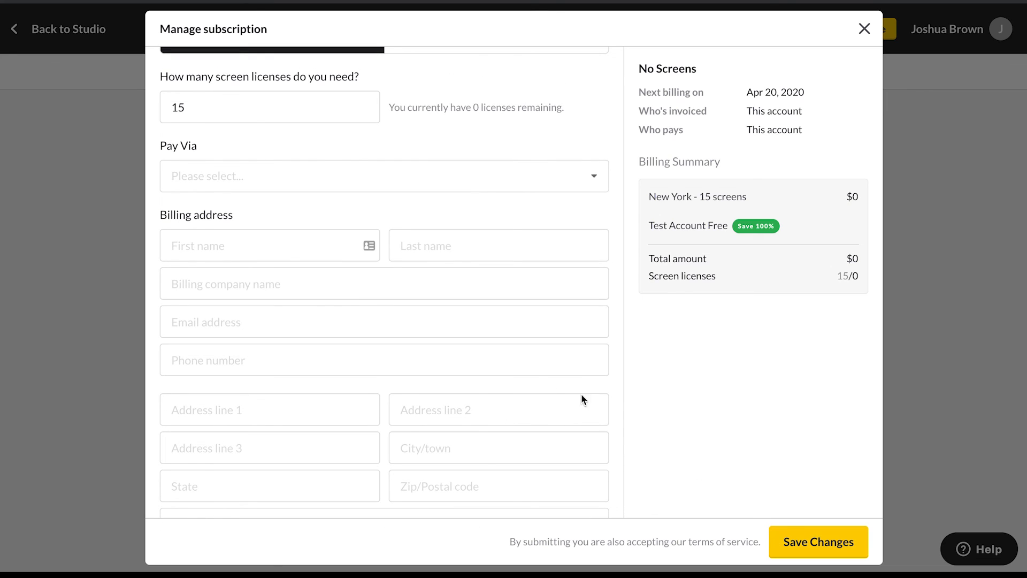
scroll(520, 371, up, 4)
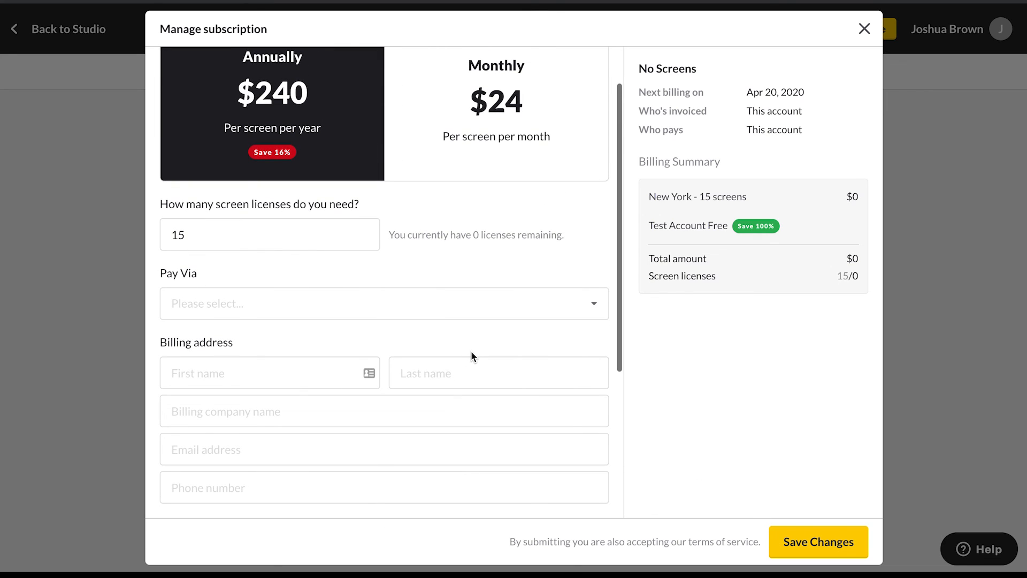